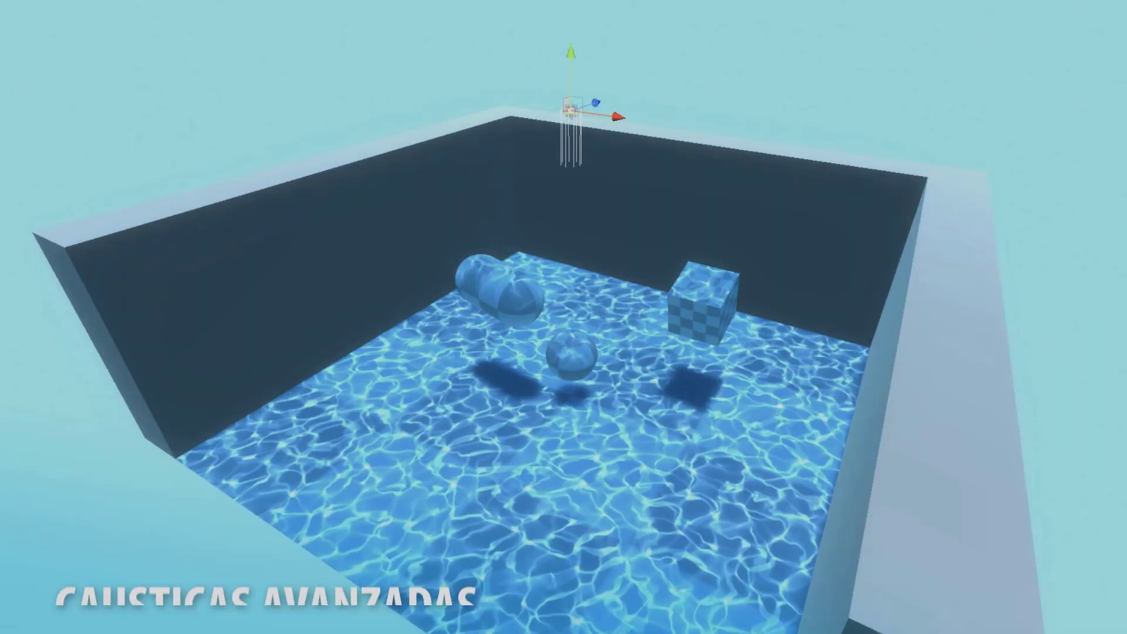
# Switch the selected light to the rotate tool with the E shortcut.
pyautogui.press('e')
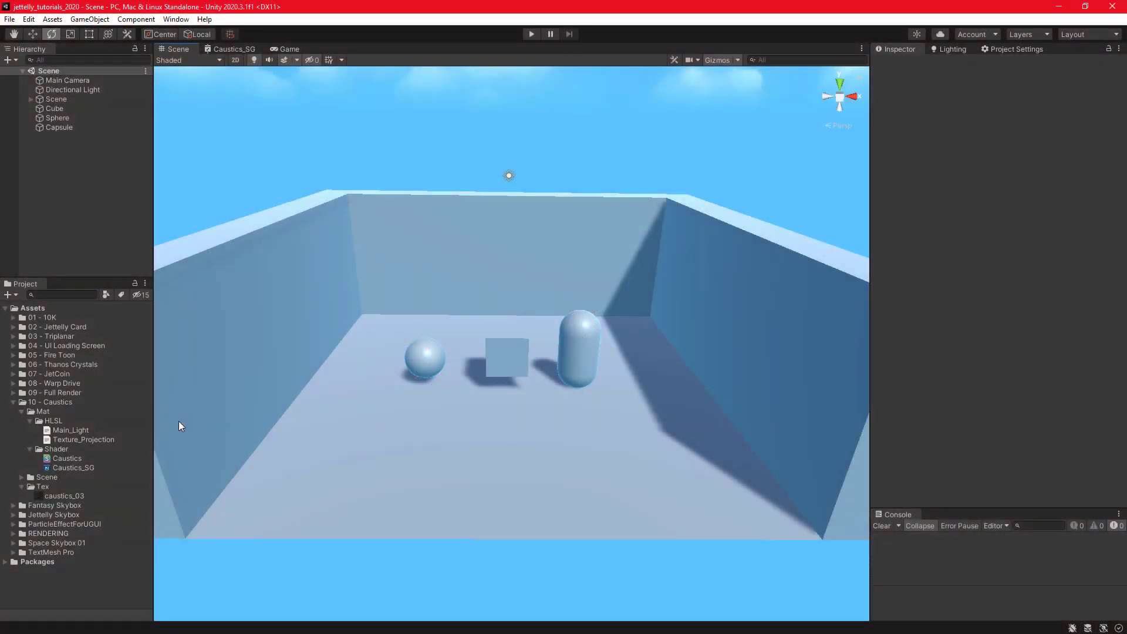
# Create a URP Lit Shader Graph named 'Caustics' in the 10 - Caustics Shader folder.
pyautogui.click(67, 402)
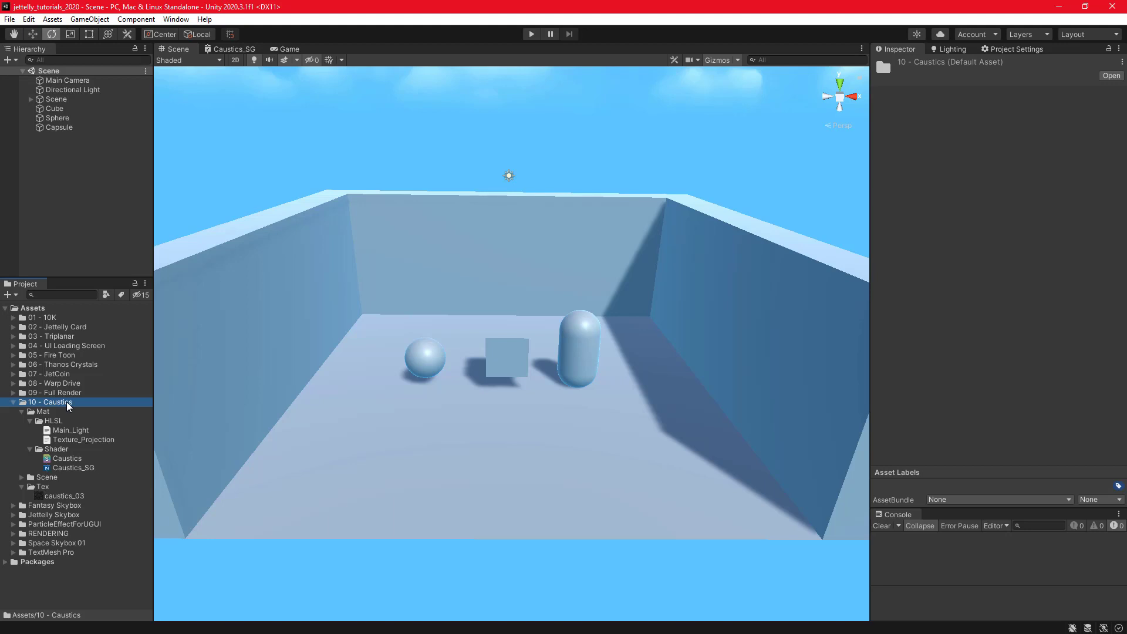
pyautogui.click(66, 450)
pyautogui.rightClick(66, 451)
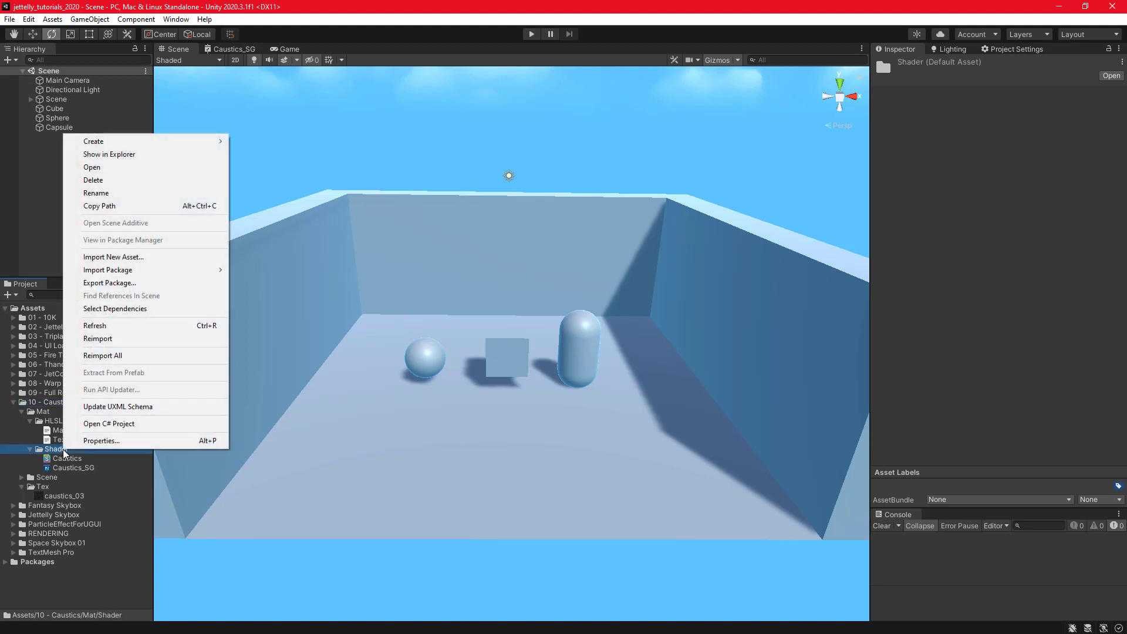
pyautogui.moveTo(143, 143)
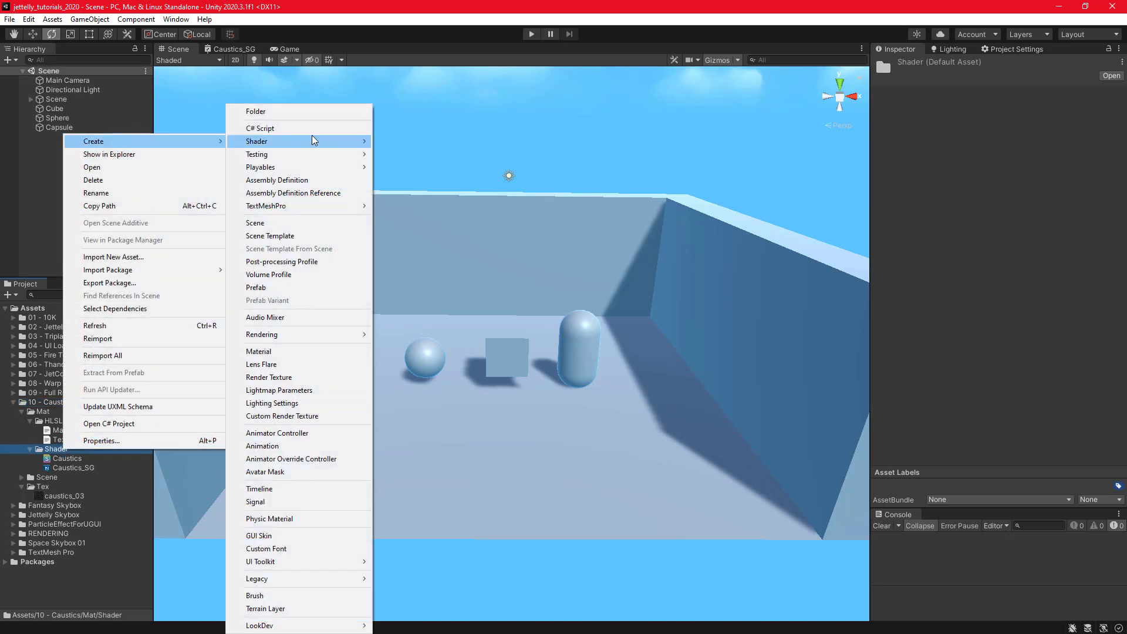
pyautogui.moveTo(312, 144)
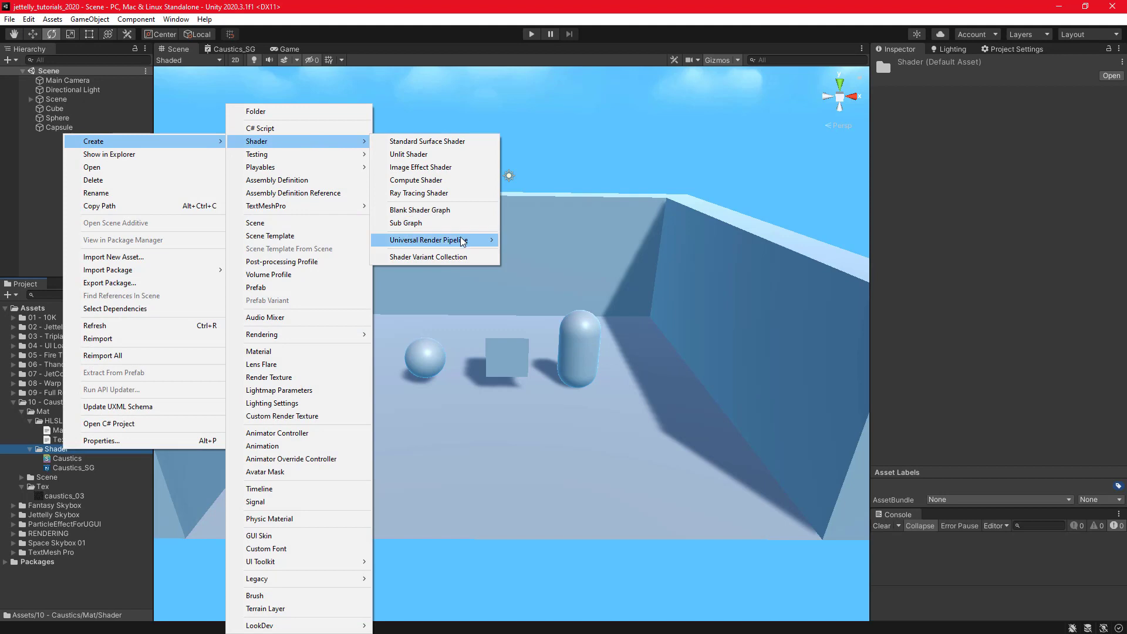
pyautogui.moveTo(462, 242)
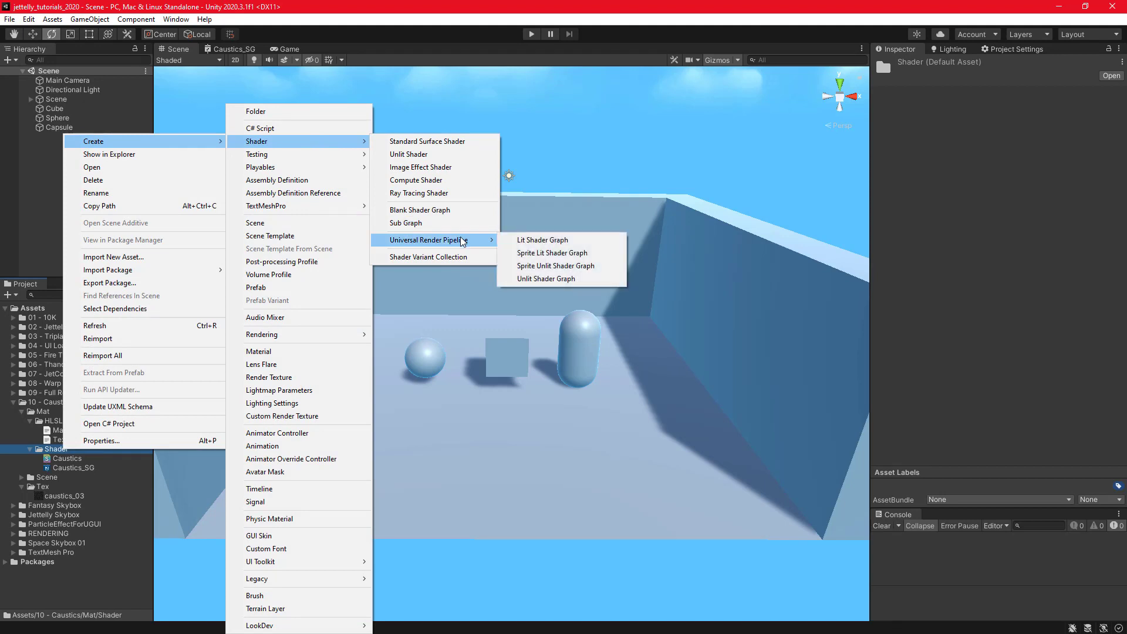
pyautogui.click(545, 241)
pyautogui.write('Caus')
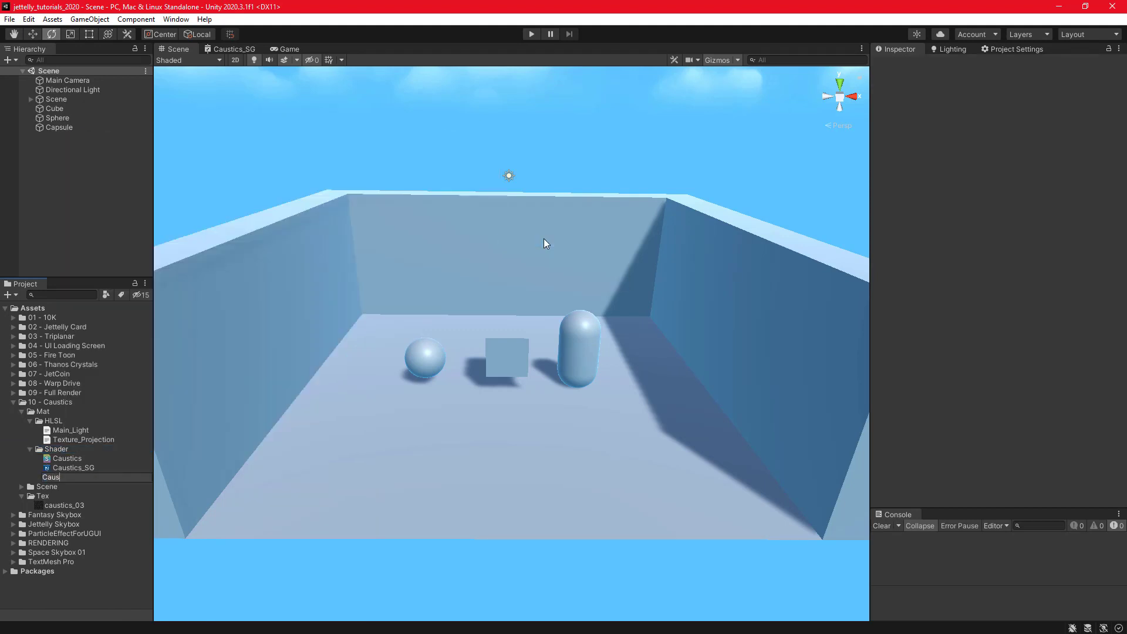
pyautogui.write('tics')
pyautogui.press('Return')
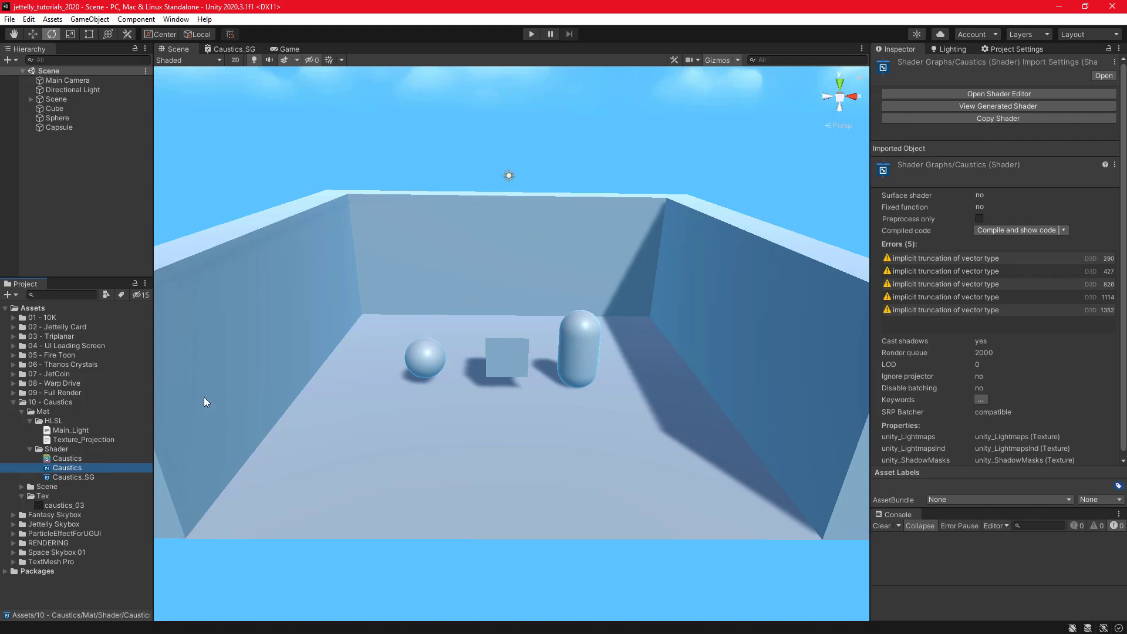
# Create a new material named 'Caustics' in the Mat folder.
pyautogui.click(63, 413)
pyautogui.rightClick(64, 413)
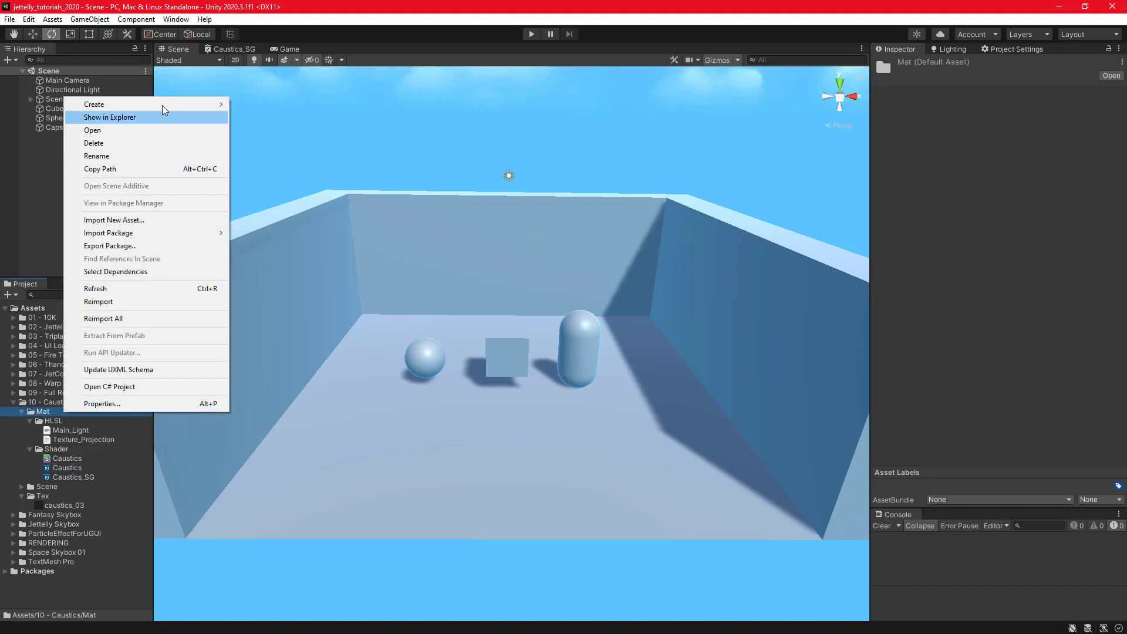
pyautogui.moveTo(165, 107)
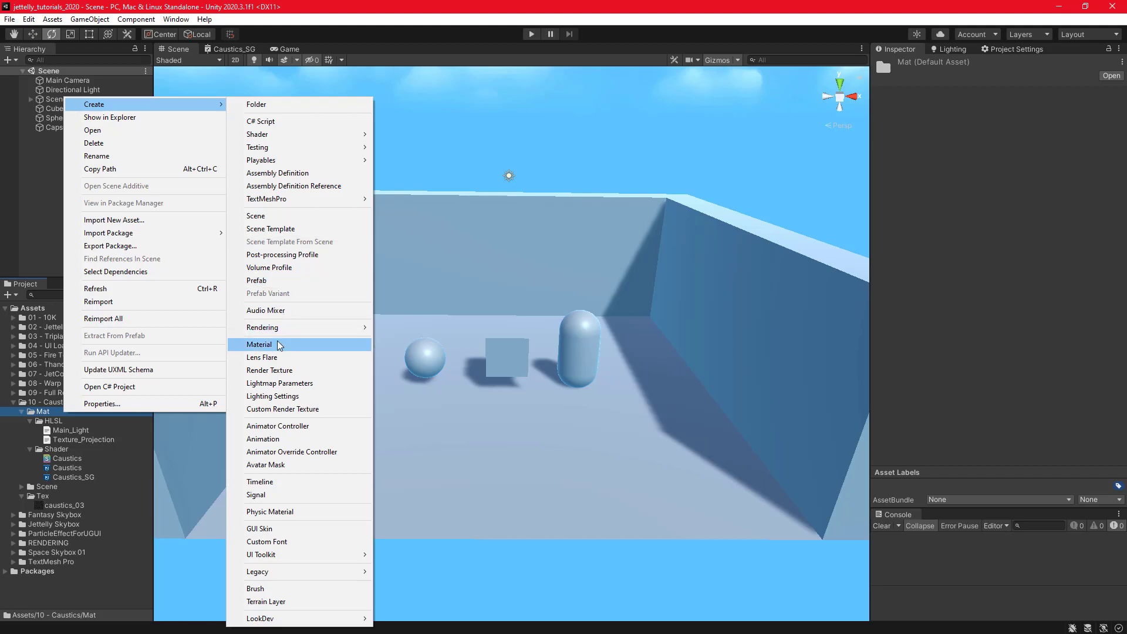
pyautogui.click(276, 346)
pyautogui.write('Caustics')
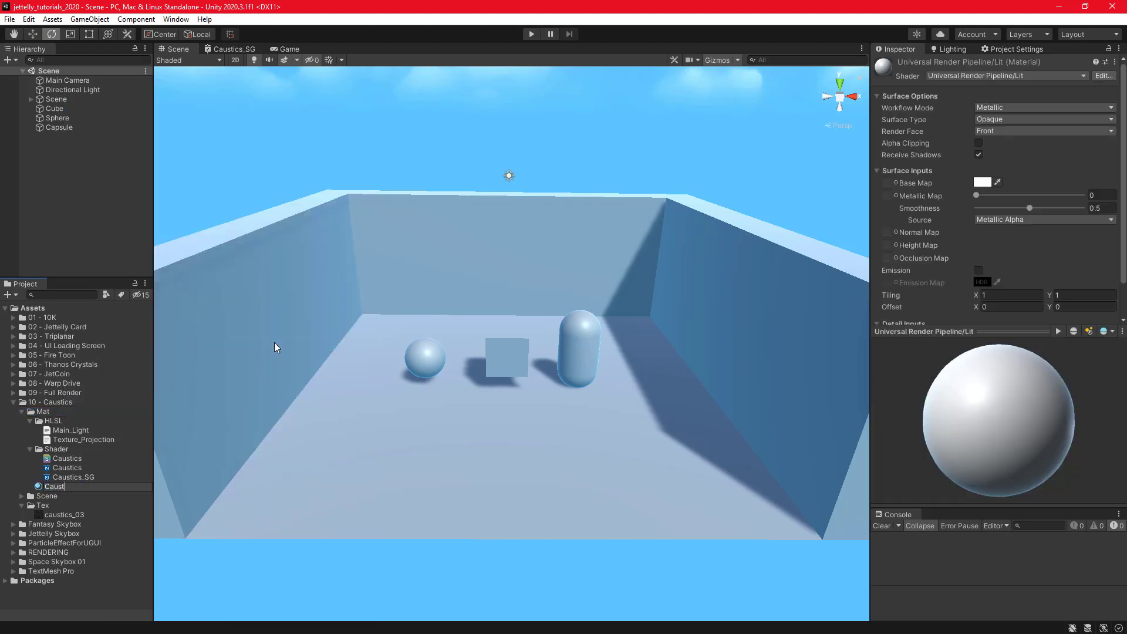
pyautogui.press('Return')
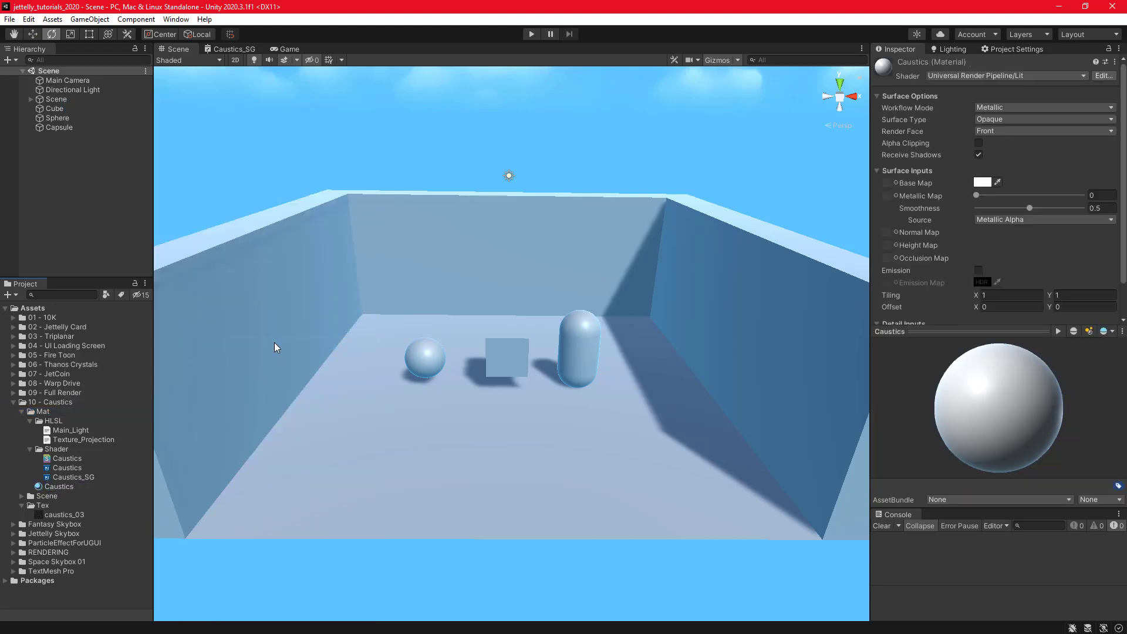
# Check the Environment skybox in Lighting settings, then reselect the Caustics material to view its properties.
pyautogui.moveTo(369, 309)
pyautogui.keyDown('alt'); pyautogui.mouseDown()
pyautogui.moveTo(332, 275)
pyautogui.moveTo(369, 286)
pyautogui.moveTo(460, 271)
pyautogui.mouseUp(); pyautogui.keyUp('alt')
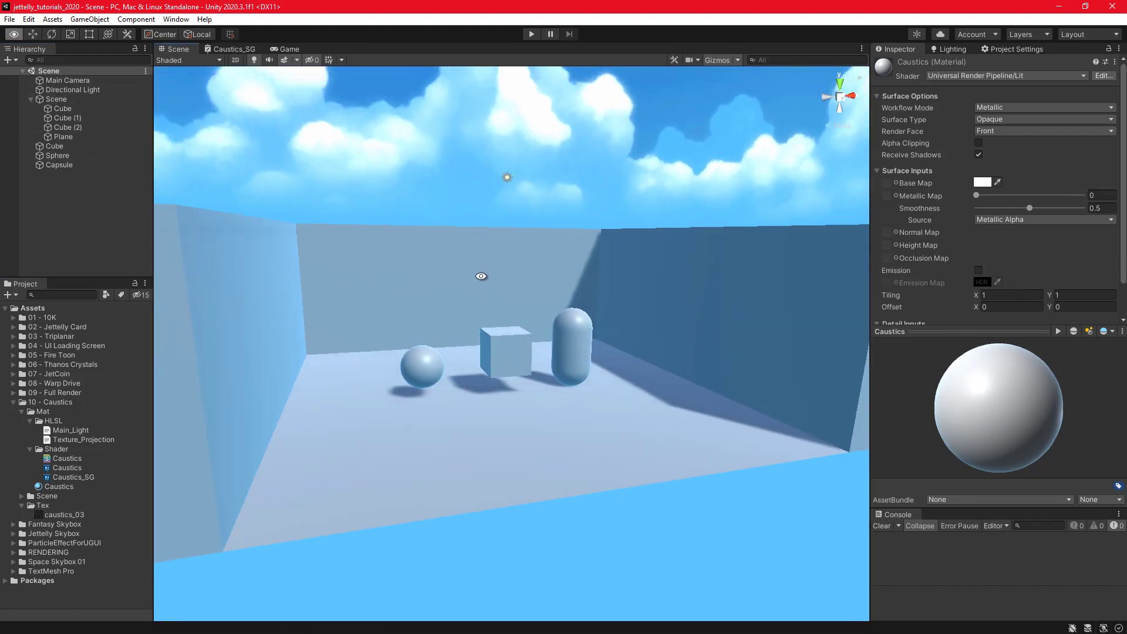
pyautogui.click(949, 49)
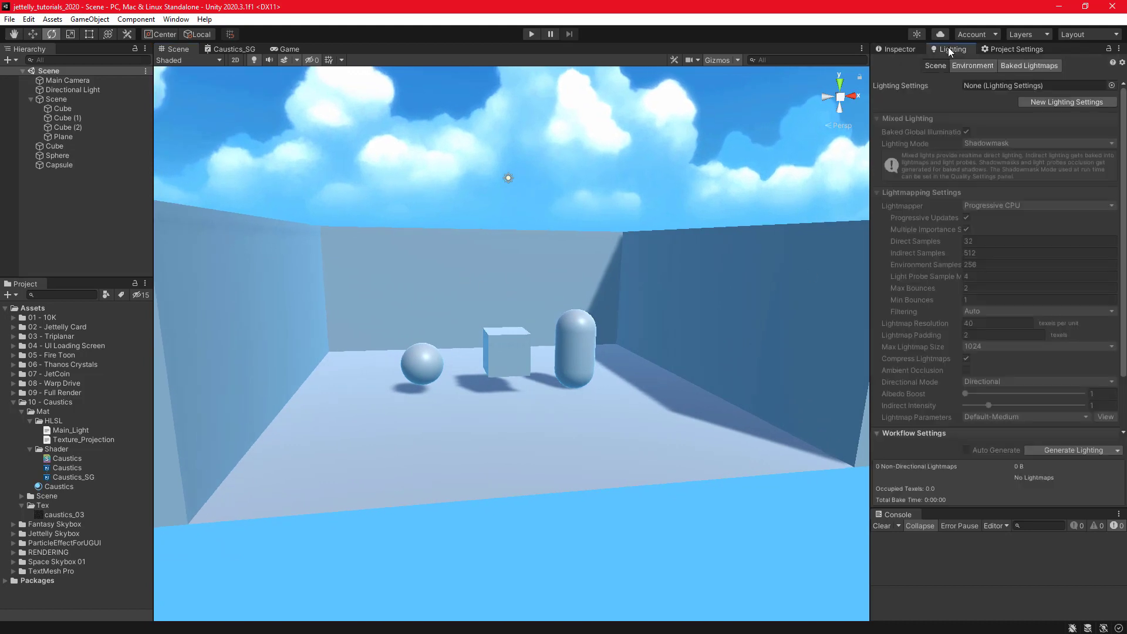
pyautogui.click(981, 67)
pyautogui.click(988, 96)
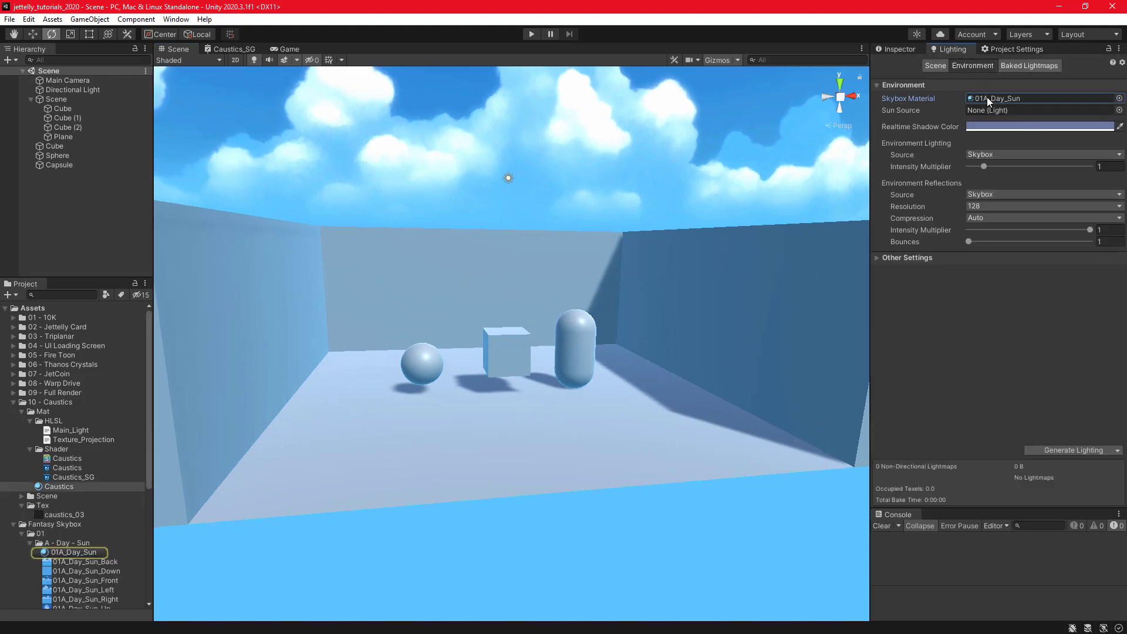
pyautogui.moveTo(580, 266)
pyautogui.keyDown('alt'); pyautogui.mouseDown()
pyautogui.moveTo(612, 308)
pyautogui.moveTo(569, 254)
pyautogui.moveTo(572, 294)
pyautogui.mouseUp(); pyautogui.keyUp('alt')
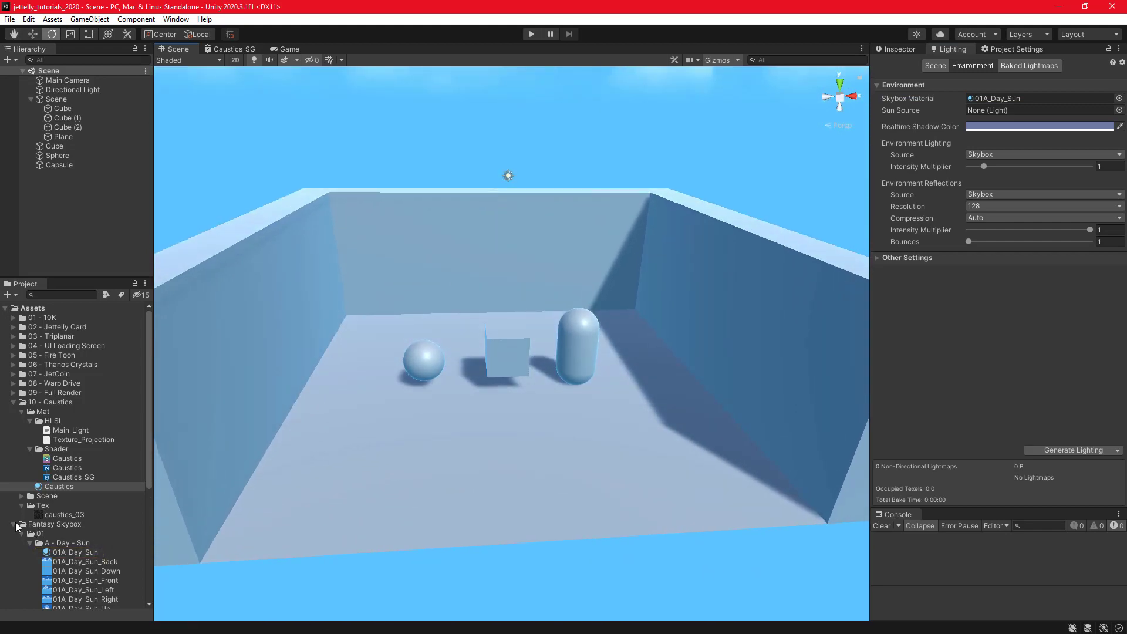
pyautogui.click(14, 524)
pyautogui.click(72, 487)
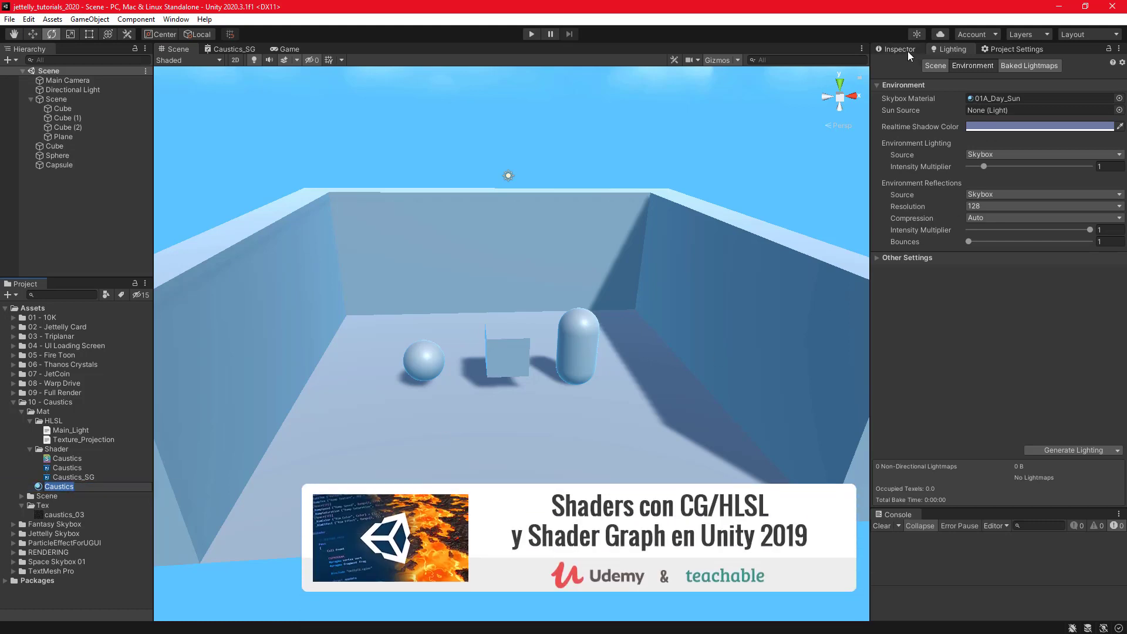
pyautogui.click(906, 50)
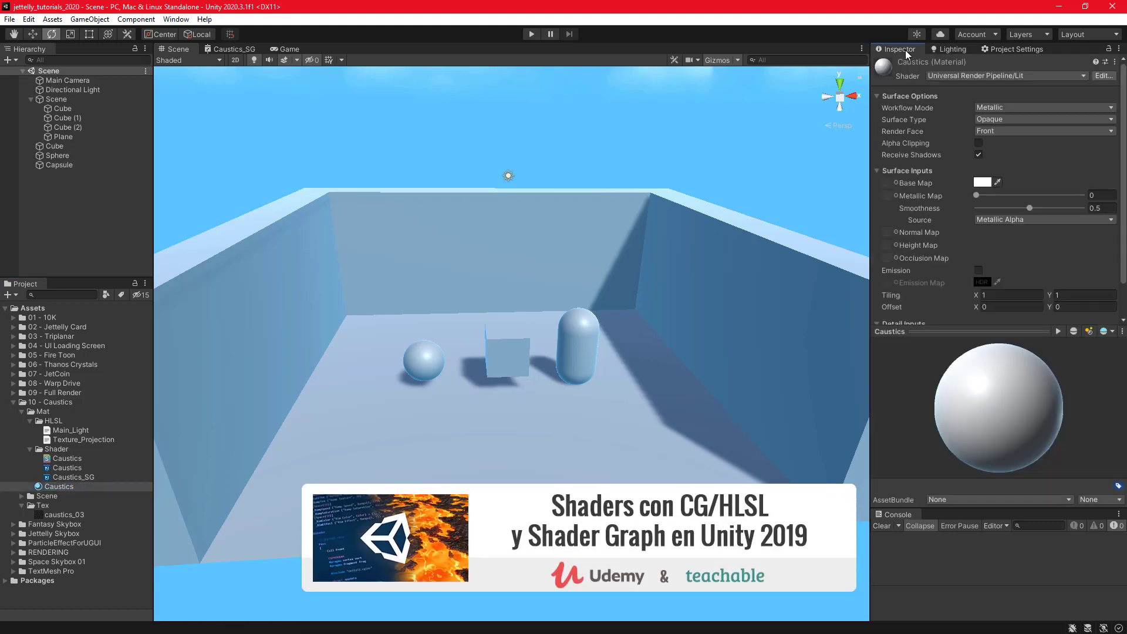
# Set the Caustics material to Shader Graphs/Caustics and apply it to the cube and capsule.
pyautogui.click(954, 76)
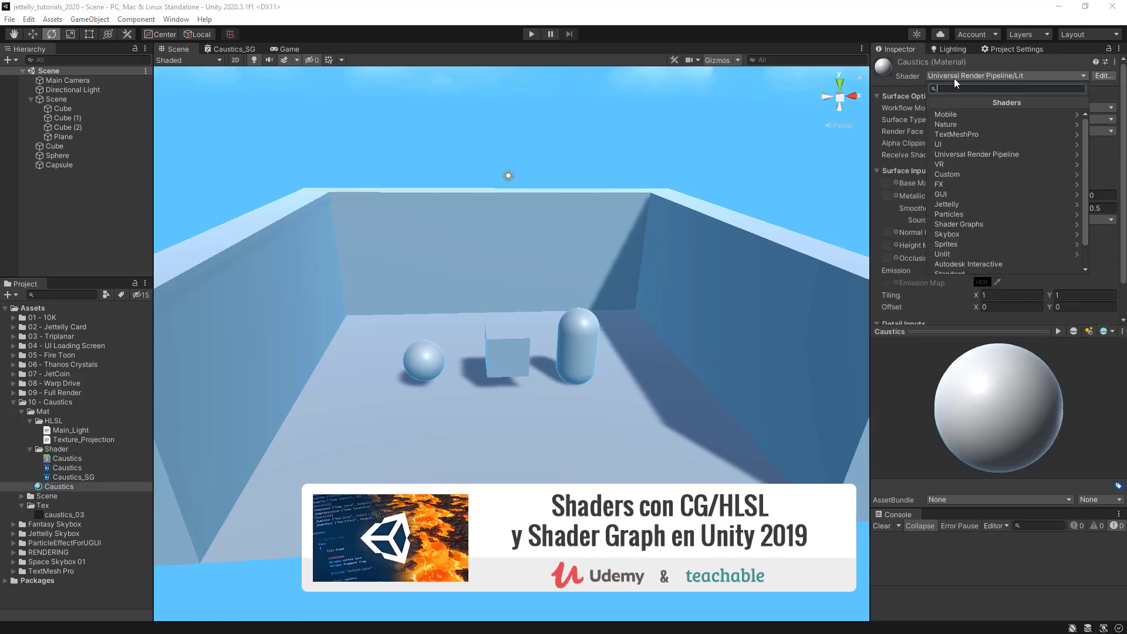
pyautogui.click(963, 223)
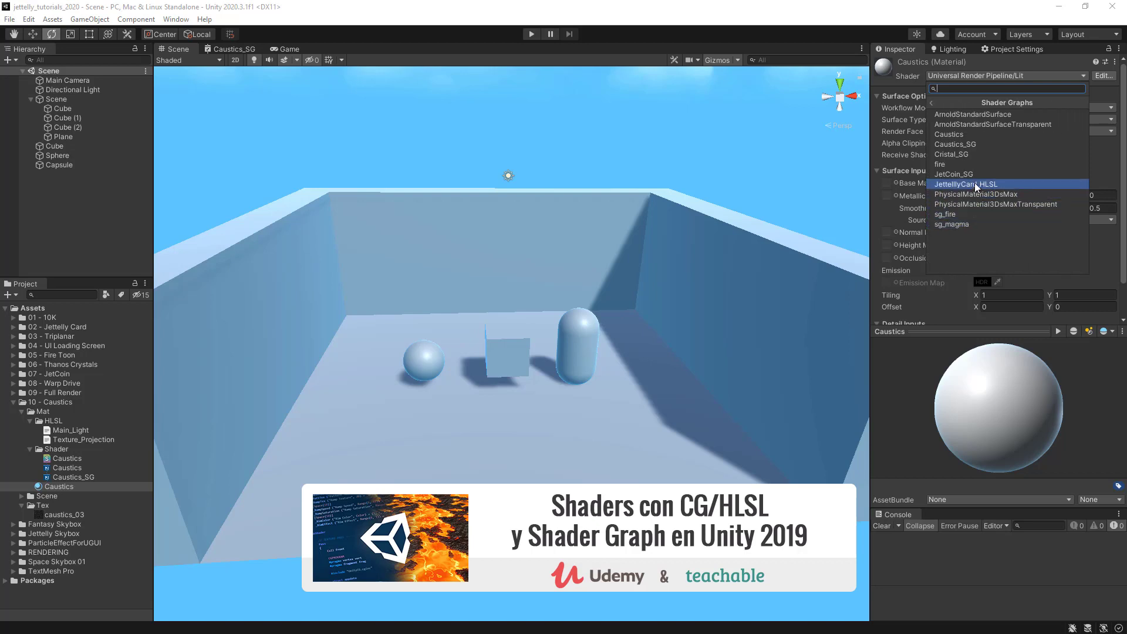
pyautogui.click(960, 135)
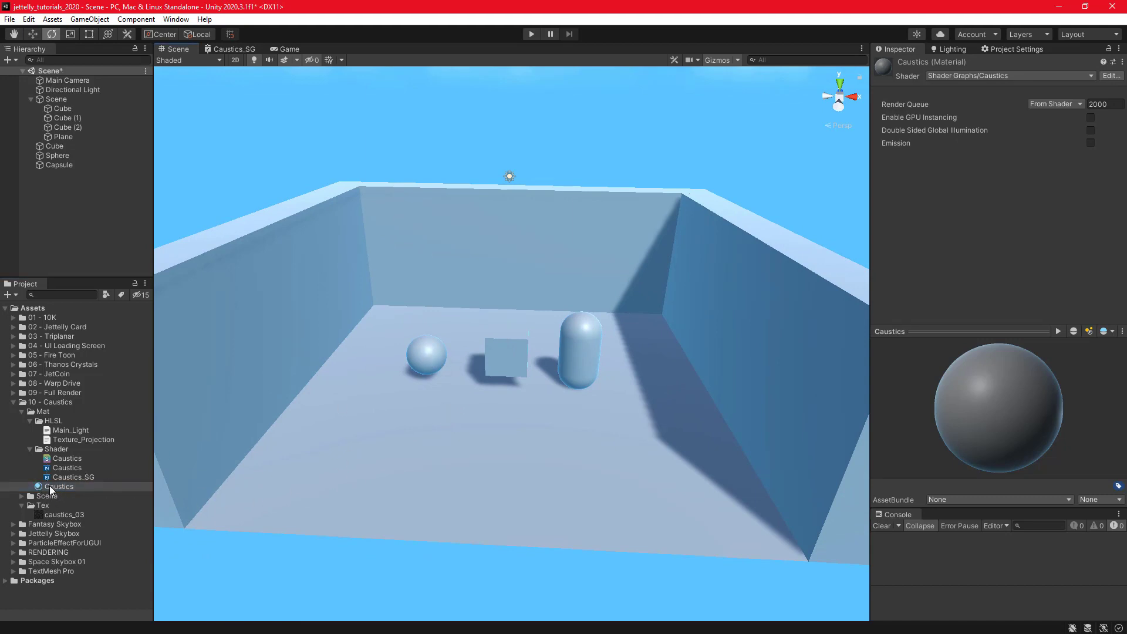
pyautogui.moveTo(49, 484); pyautogui.dragTo(501, 348)
pyautogui.moveTo(65, 486); pyautogui.dragTo(589, 360)
# Verify the capsule uses the Caustics material and open the Caustics shader graph.
pyautogui.doubleClick(67, 162)
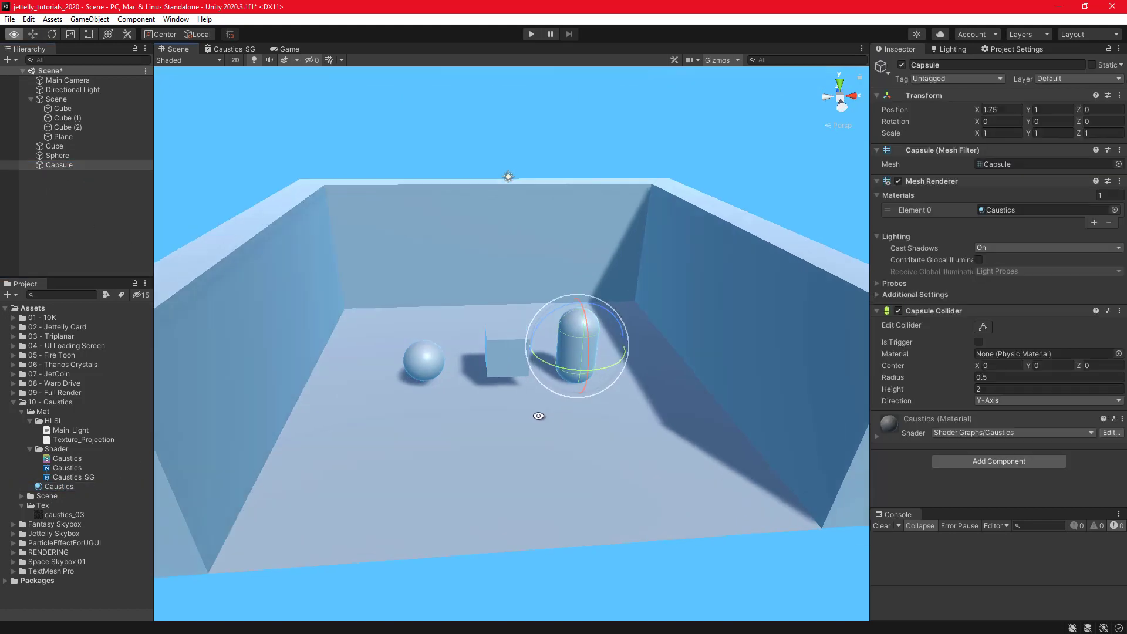
pyautogui.click(994, 210)
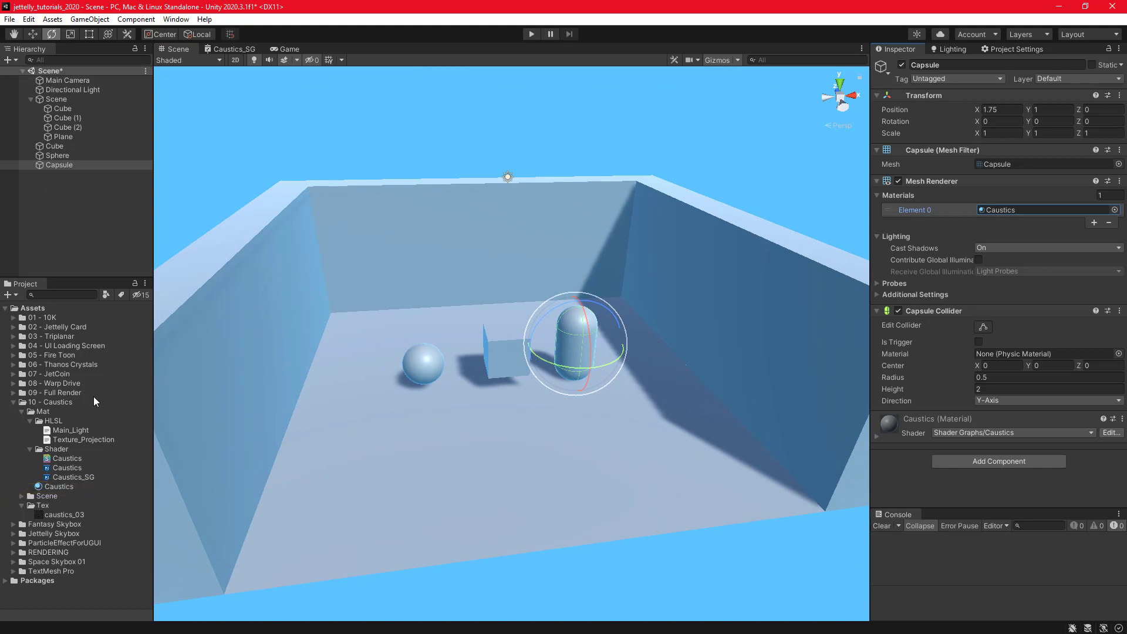
pyautogui.doubleClick(66, 467)
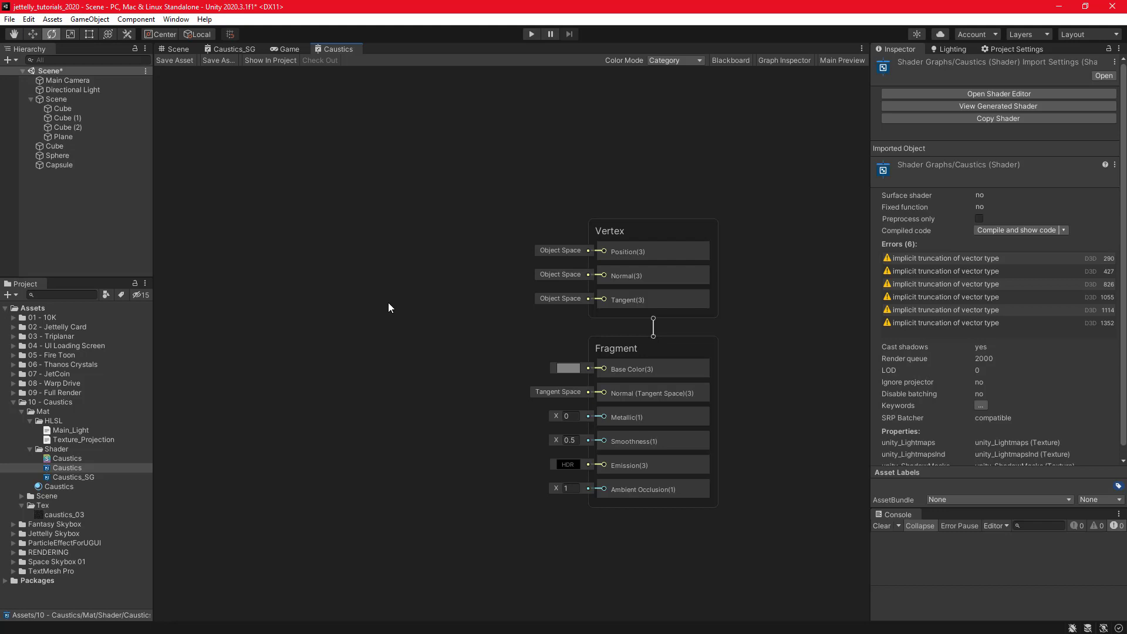
# Add a Triplanar node to the Caustics graph and reposition it.
pyautogui.press('space')
pyautogui.write('tripl')
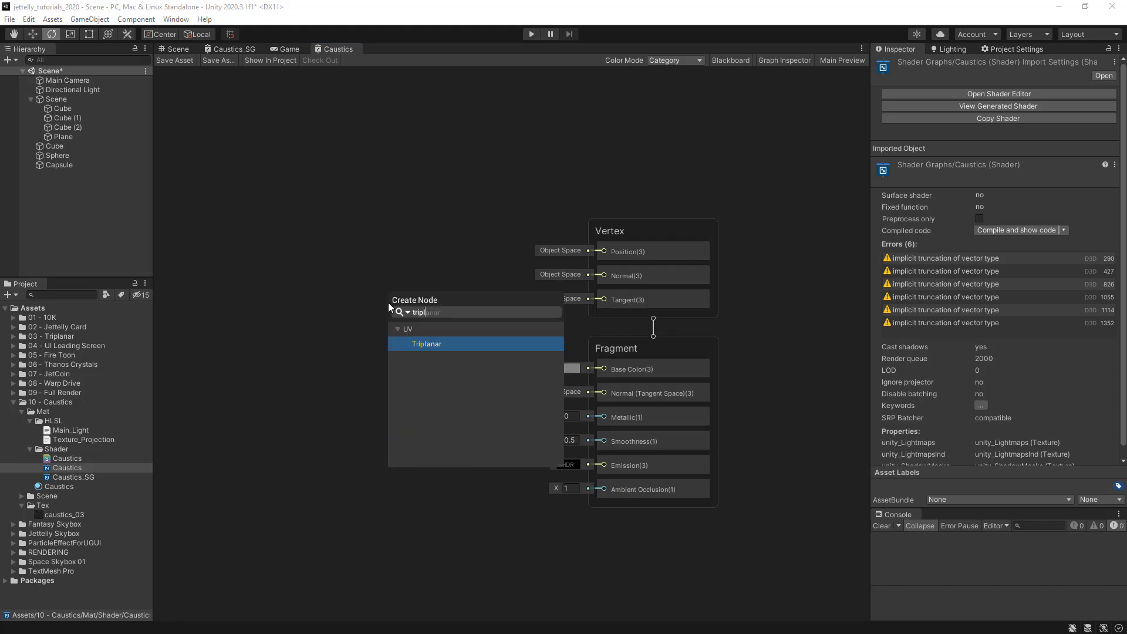
pyautogui.press('Return')
pyautogui.moveTo(431, 323); pyautogui.dragTo(362, 187)
pyautogui.click(483, 228)
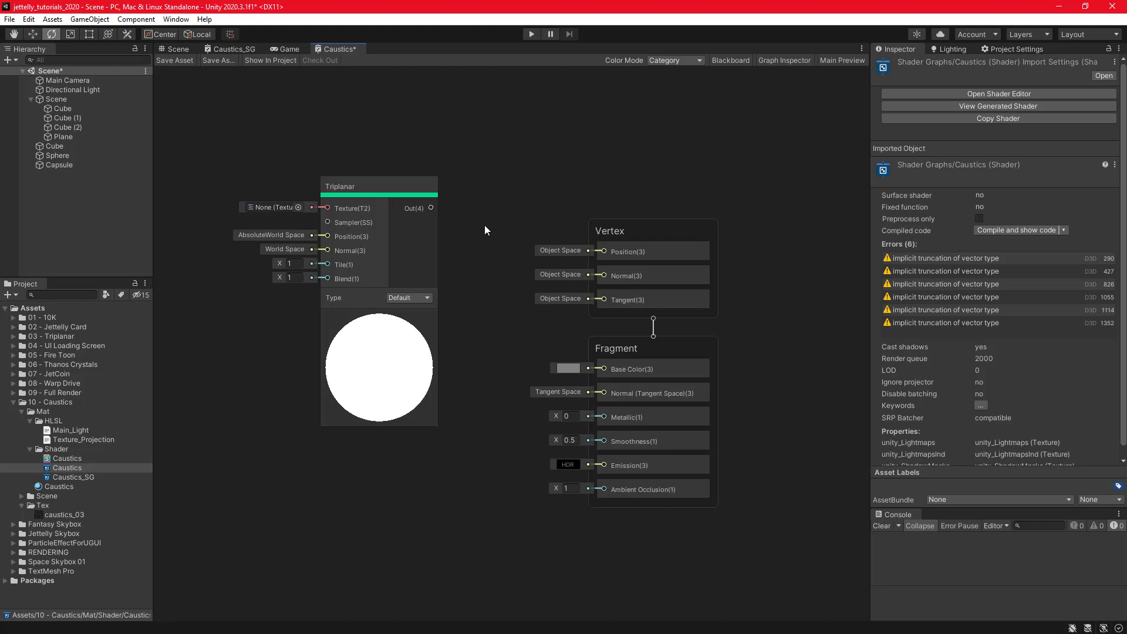
# Delete the Triplanar node from the graph.
pyautogui.click(393, 181)
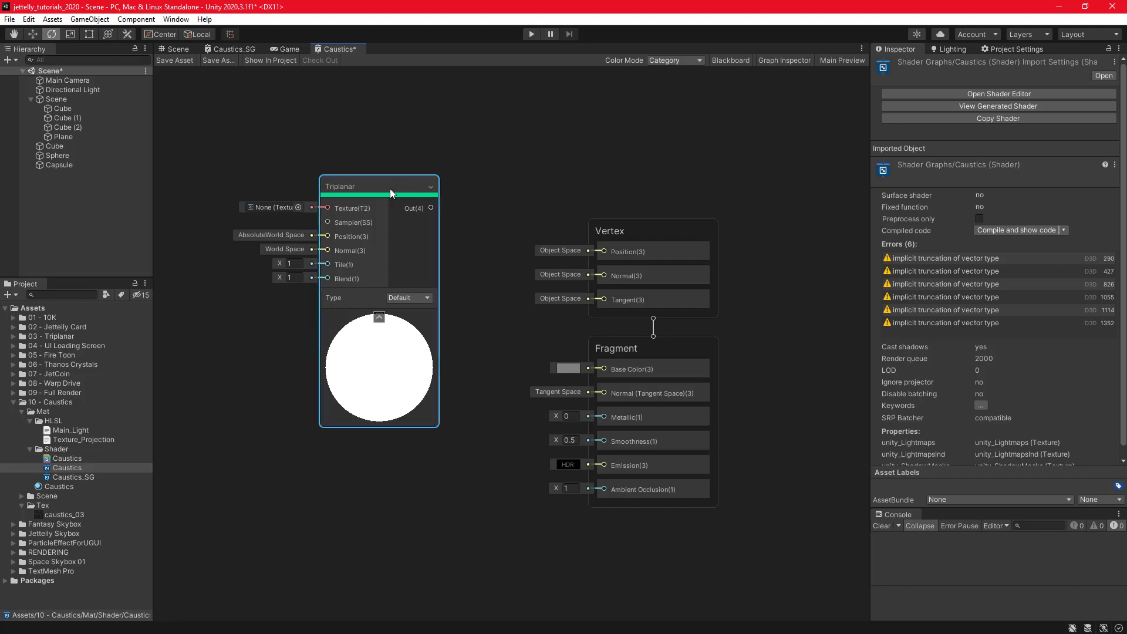
pyautogui.press('Delete')
pyautogui.press('space')
# Add a Custom Function node and open Texture_Projection.hlsl in Visual Studio Code.
pyautogui.write('custom')
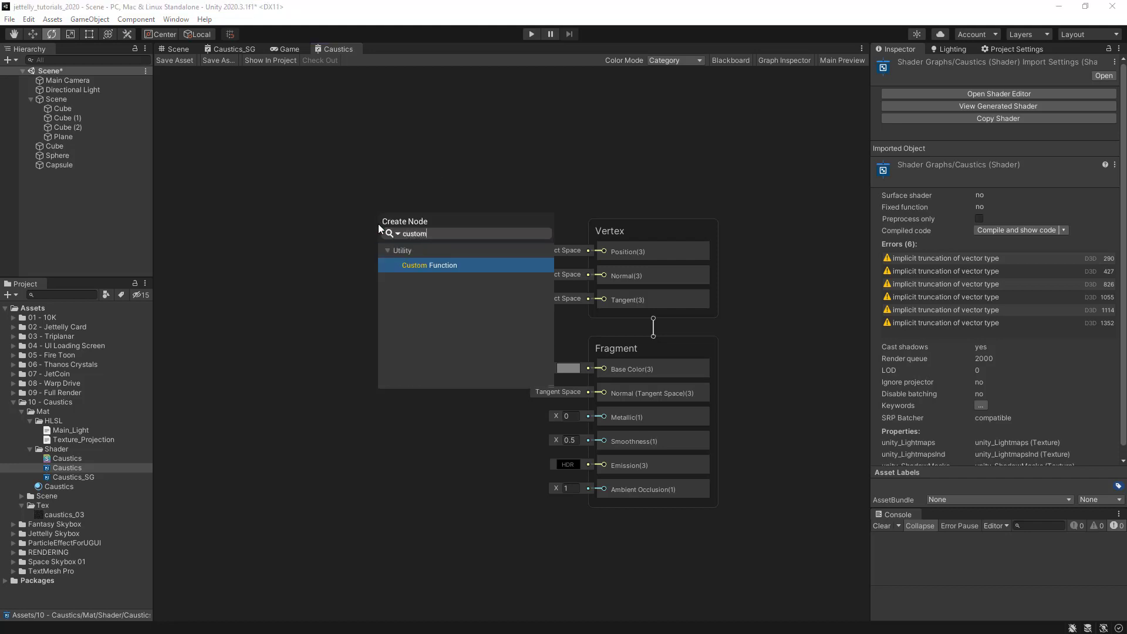
pyautogui.press('Return')
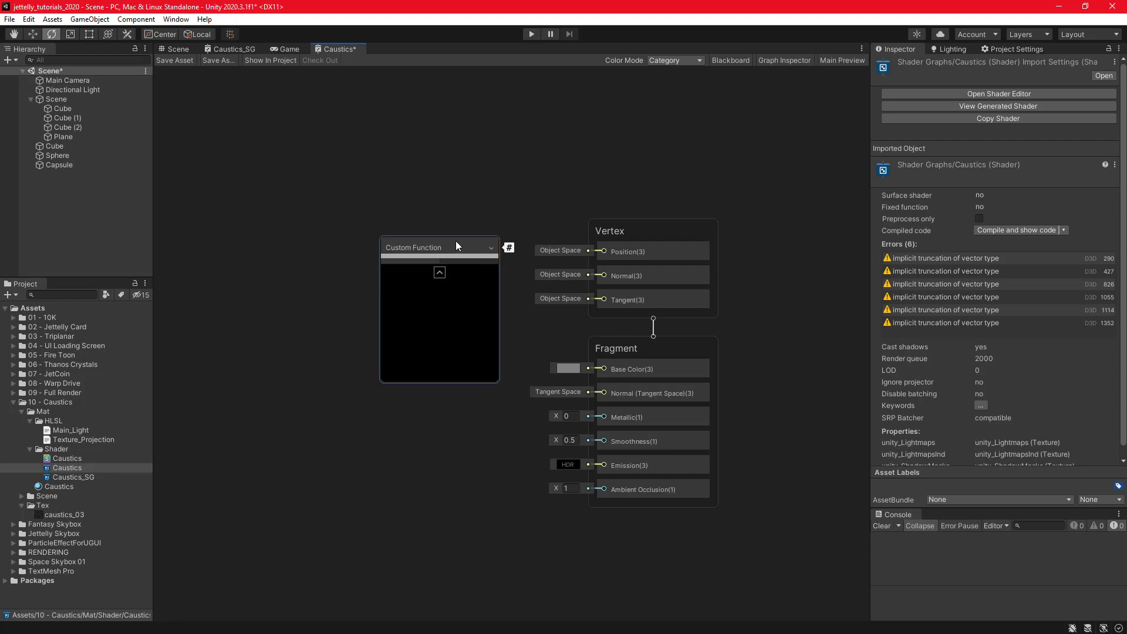
pyautogui.click(784, 60)
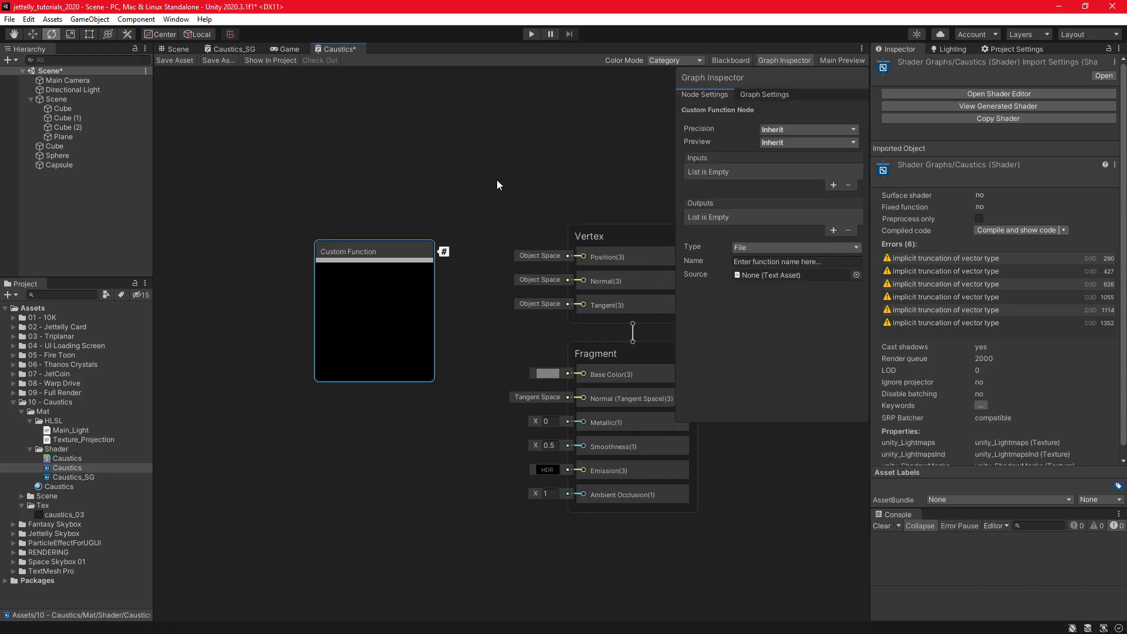
pyautogui.moveTo(497, 184); pyautogui.dragTo(460, 206, button='middle')
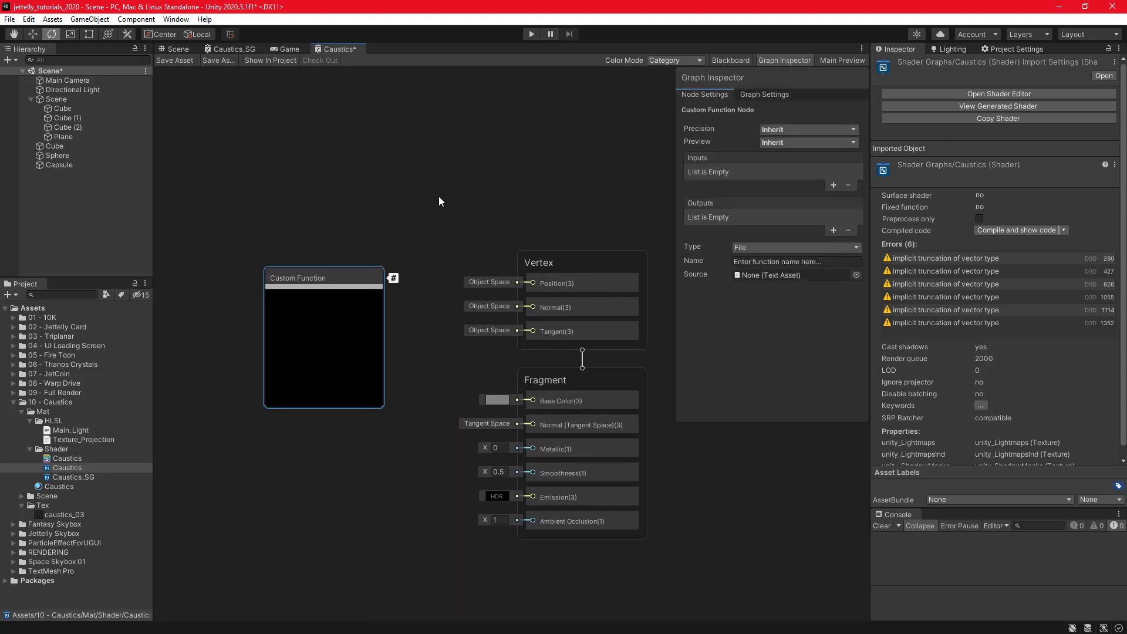
pyautogui.click(84, 439)
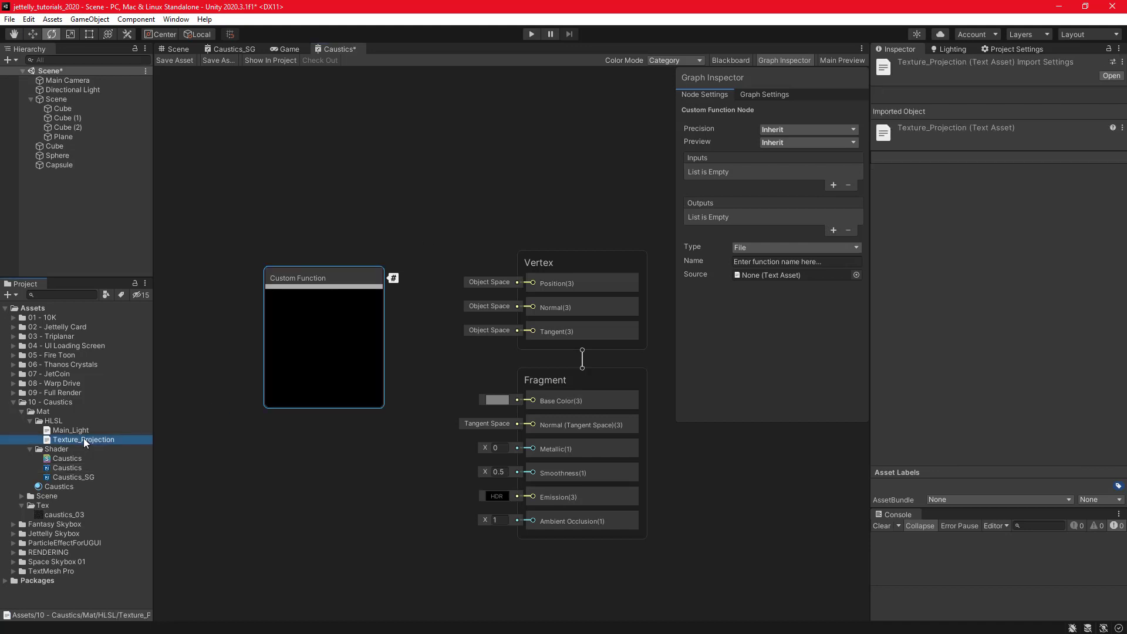
pyautogui.doubleClick(83, 439)
# Review the TextureProjection_float and Unity_Rotate_Degrees_float code, then return to Unity.
pyautogui.scroll(-5, 1122, 242)
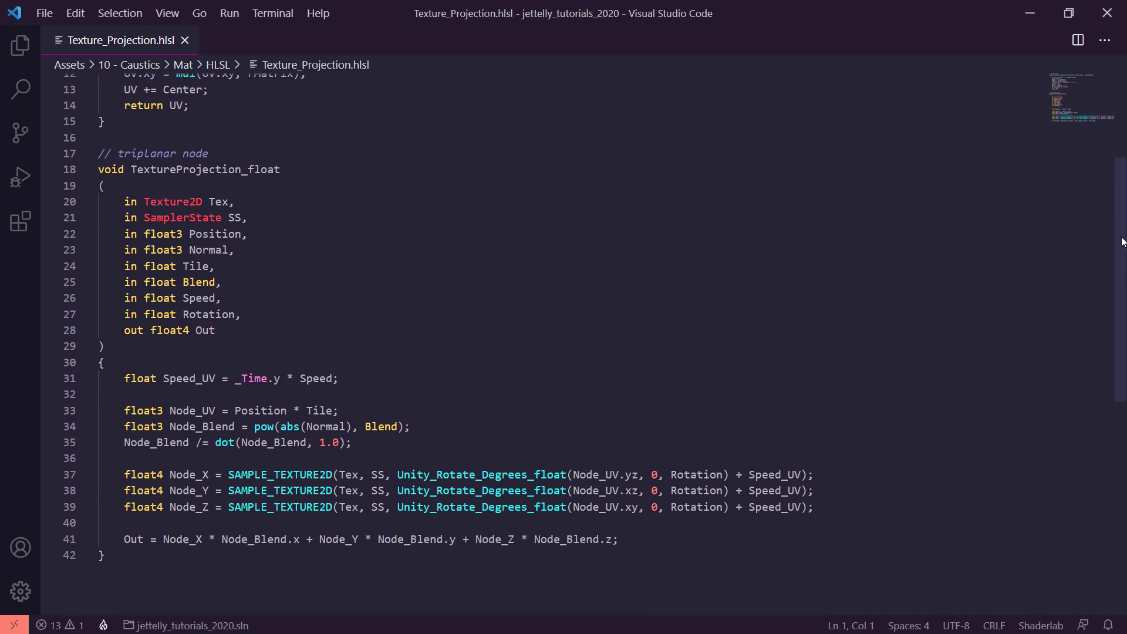
pyautogui.scroll(-1, 1123, 242)
pyautogui.moveTo(98, 134); pyautogui.dragTo(100, 486)
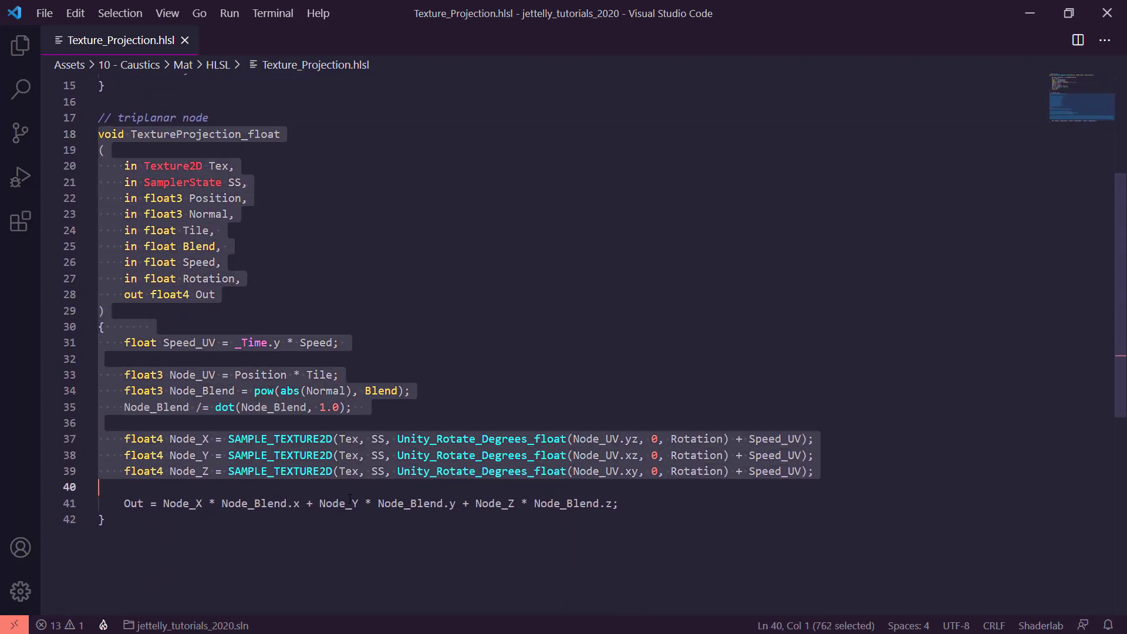
pyautogui.moveTo(350, 499); pyautogui.dragTo(619, 503)
pyautogui.click(645, 503)
pyautogui.scroll(1, 1120, 339)
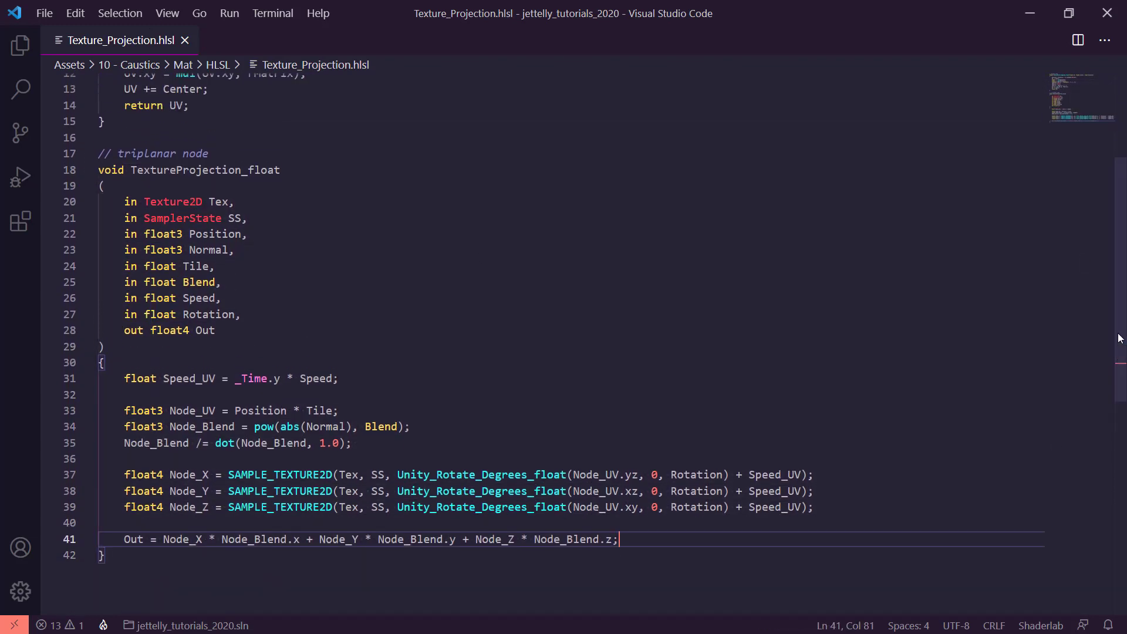
pyautogui.scroll(4, 1119, 339)
pyautogui.moveTo(99, 98); pyautogui.dragTo(228, 310)
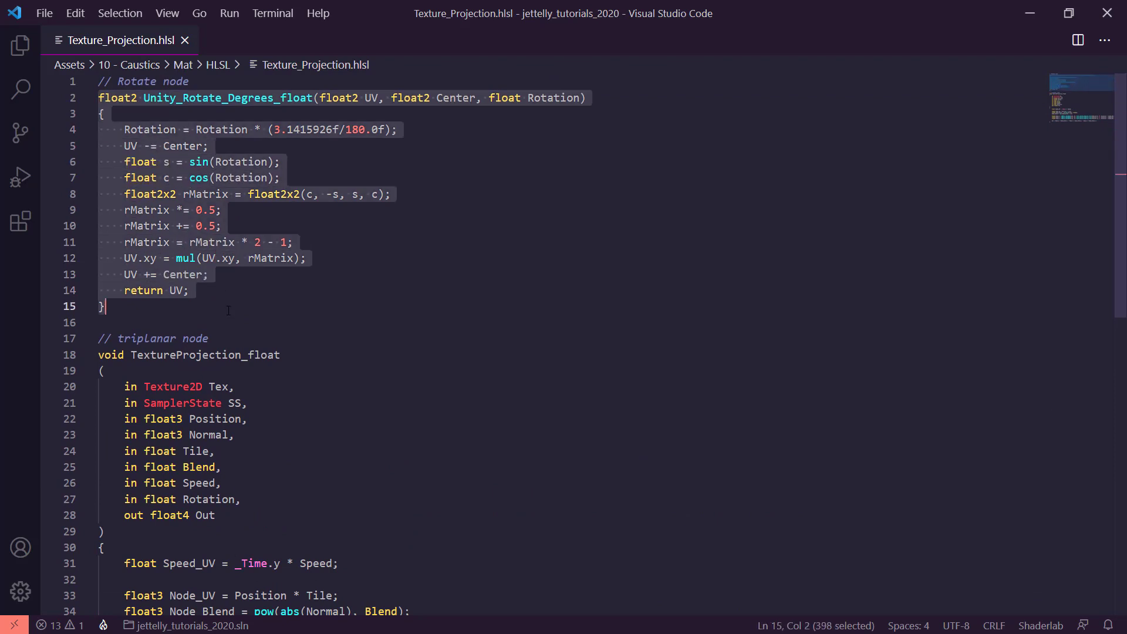
pyautogui.click(280, 307)
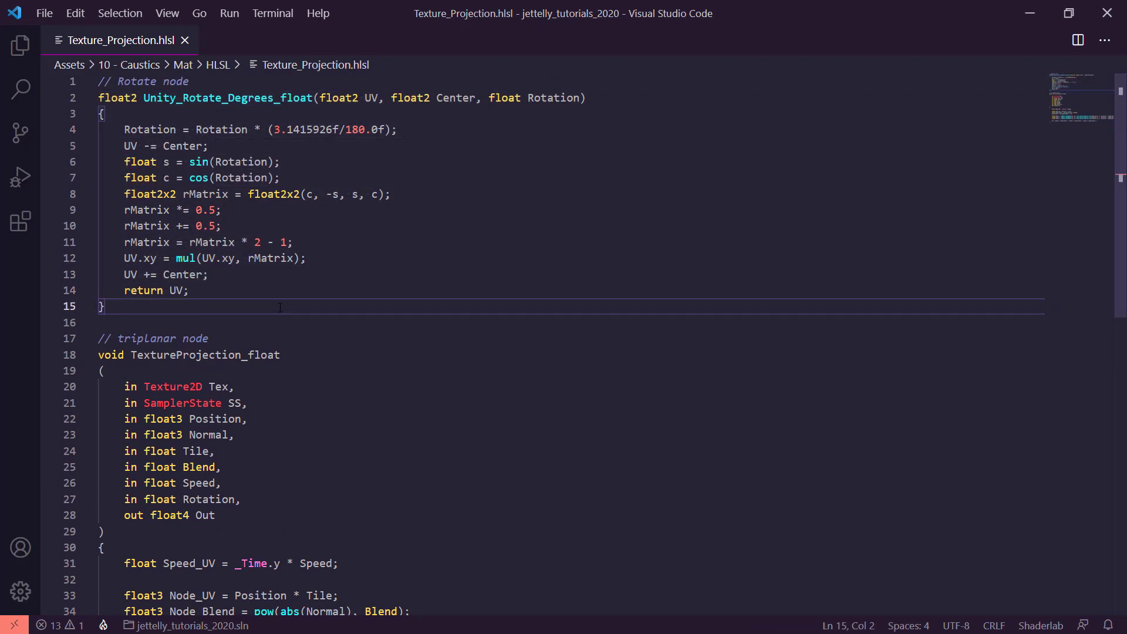
pyautogui.hotkey('alt', 'Tab')
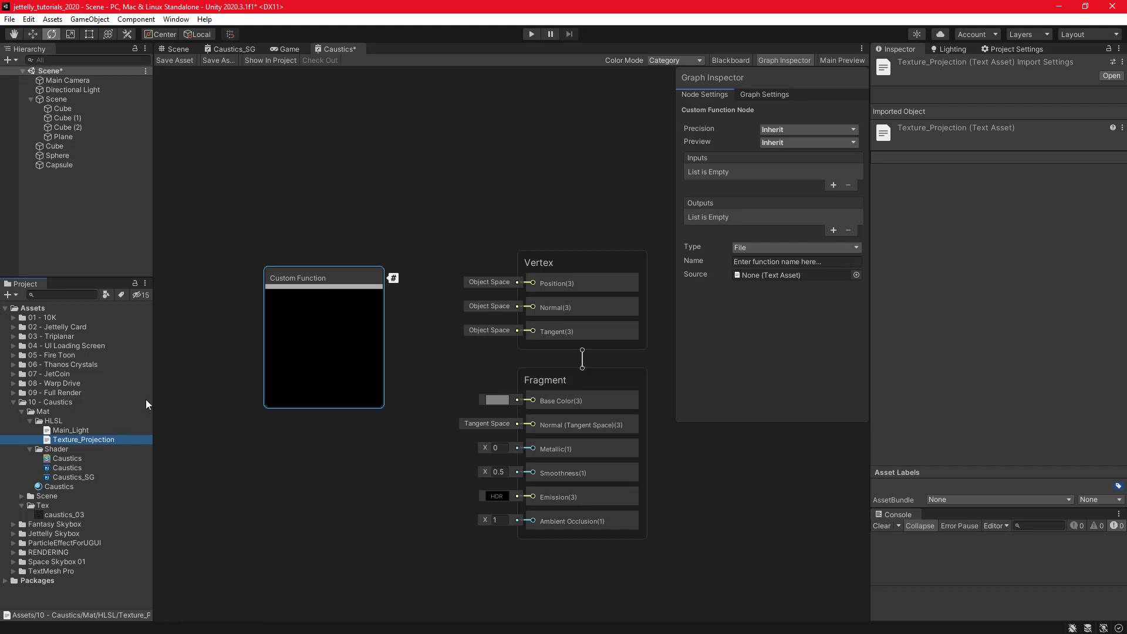
# Set the Custom Function source to Texture_Projection, name it TextureProjection, and read the Console error.
pyautogui.moveTo(61, 439)
pyautogui.mouseDown()
pyautogui.moveTo(625, 340)
pyautogui.moveTo(753, 275)
pyautogui.mouseUp()
pyautogui.click(786, 260)
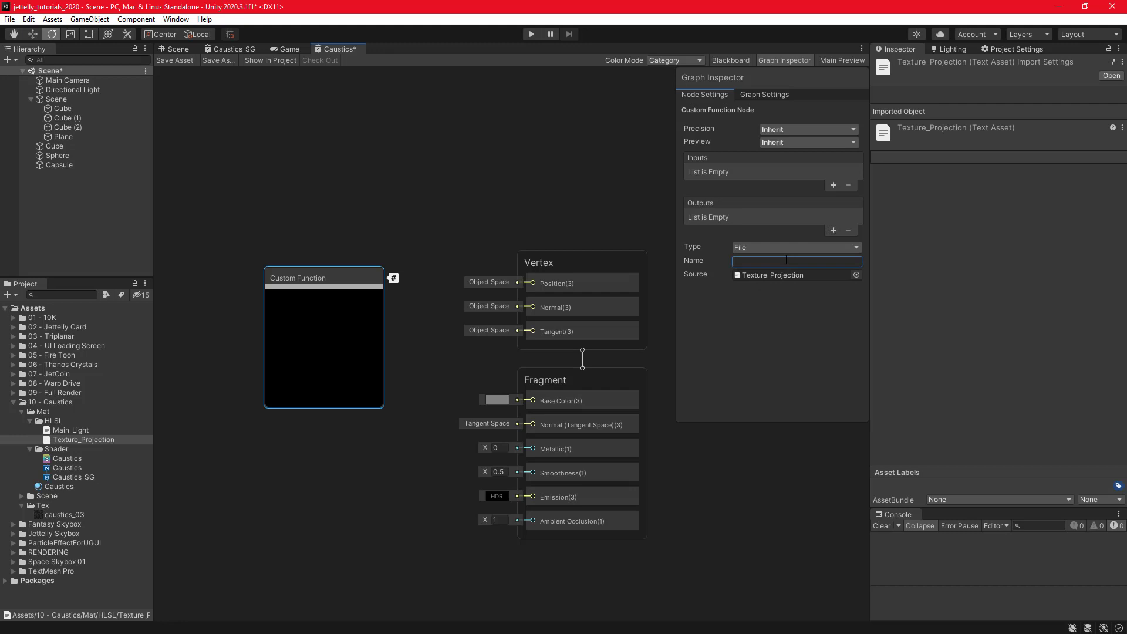
pyautogui.write('TextureProje3')
pyautogui.press('BackSpace')
pyautogui.write('ction')
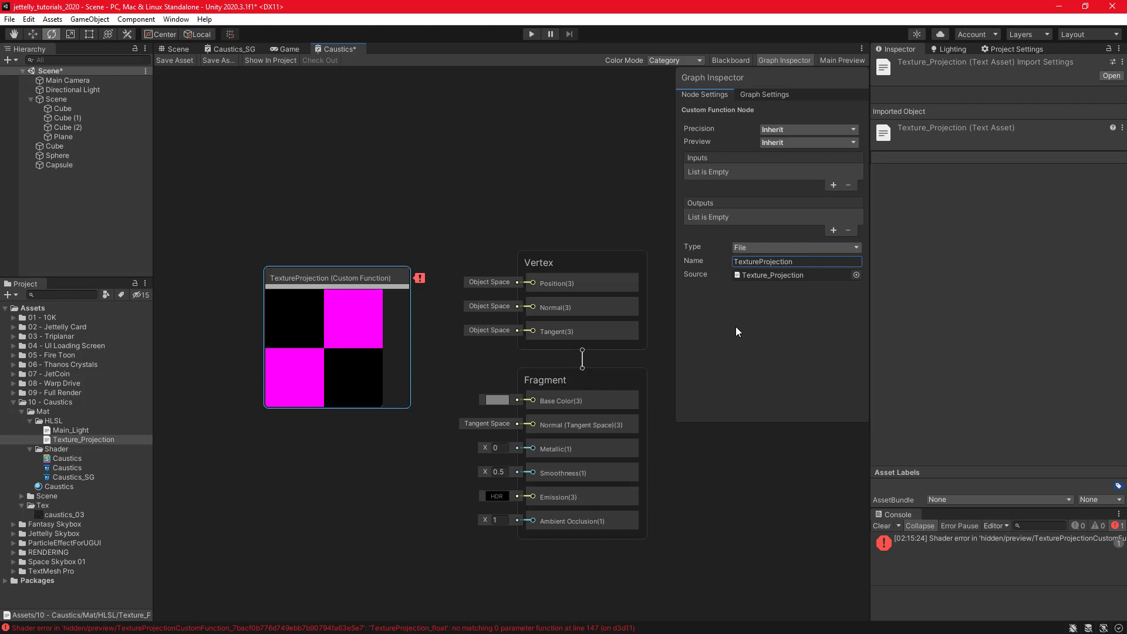
pyautogui.moveTo(946, 509); pyautogui.dragTo(922, 422)
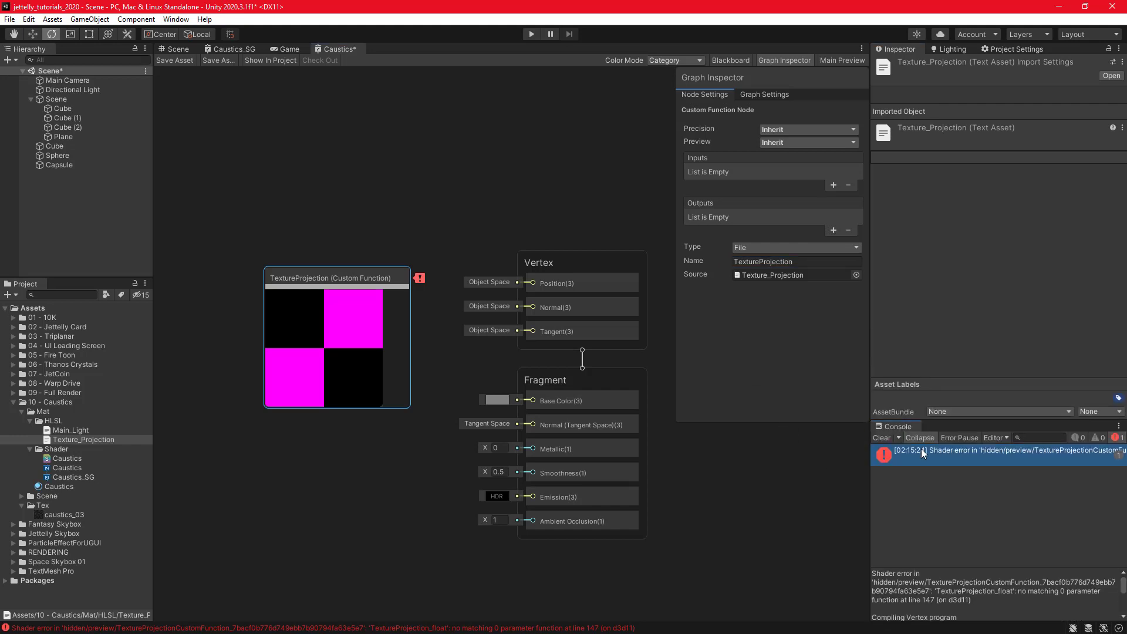
pyautogui.moveTo(952, 502); pyautogui.dragTo(980, 531)
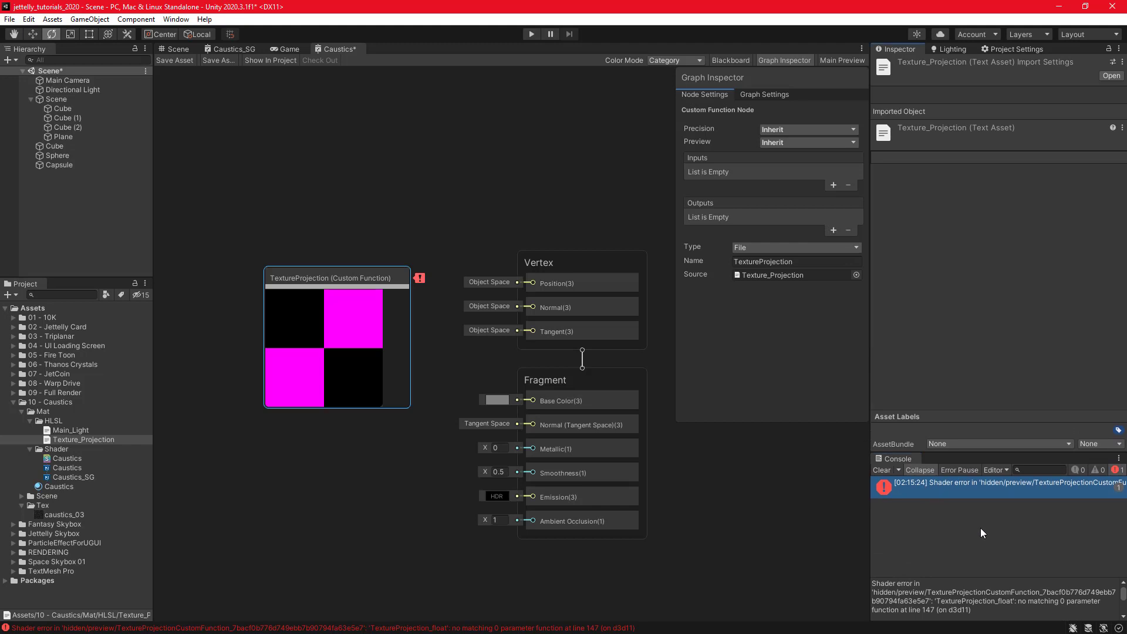
# Add inputs Tex (Bare Texture 2D) and SS (Bare Sampler State) to the custom function.
pyautogui.click(833, 185)
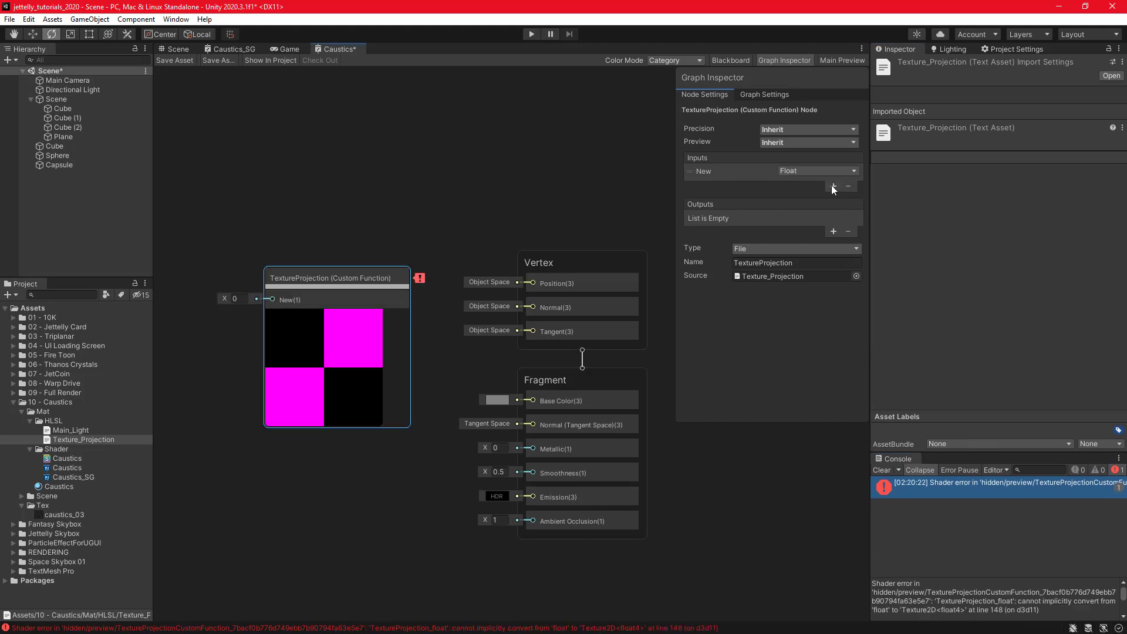
pyautogui.click(802, 170)
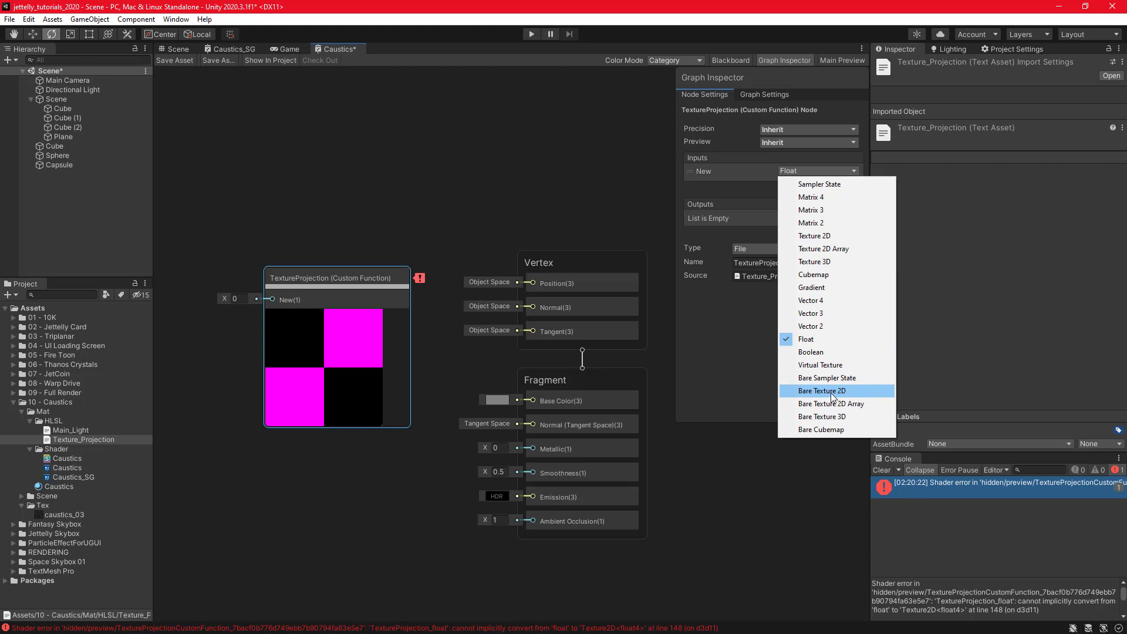
pyautogui.click(833, 391)
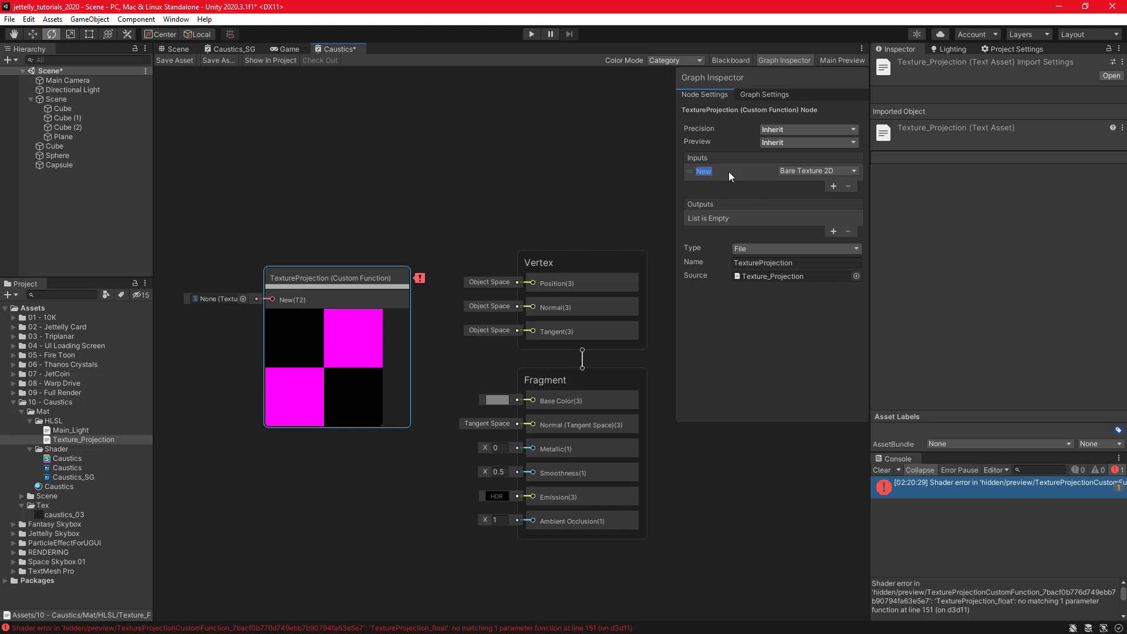
pyautogui.click(728, 171)
pyautogui.write('Tex')
pyautogui.press('Return')
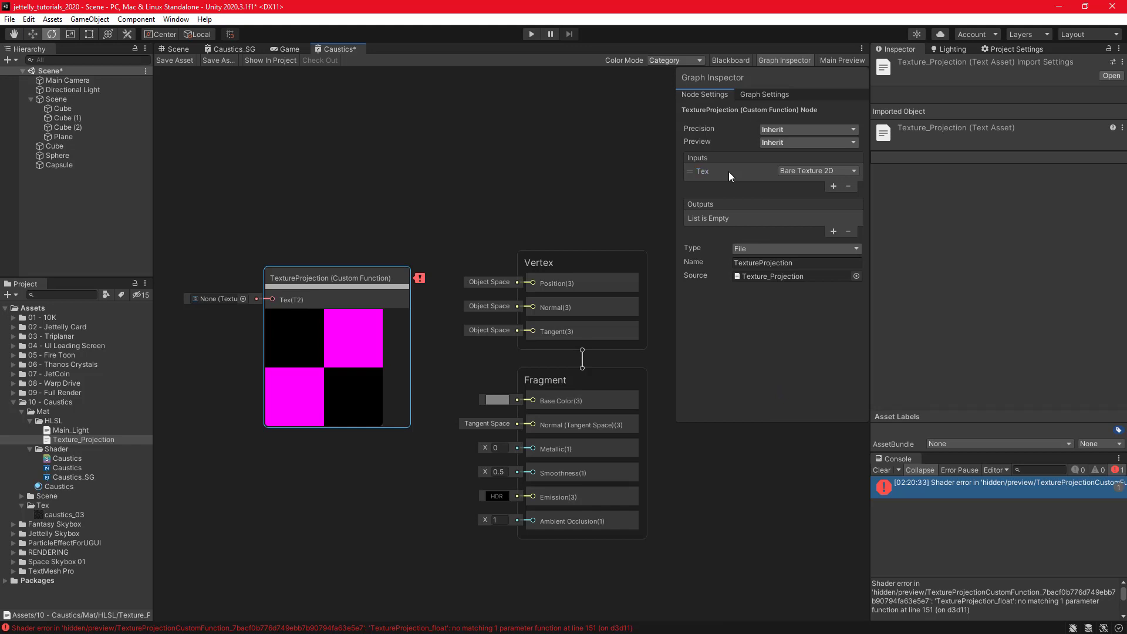
pyautogui.click(832, 186)
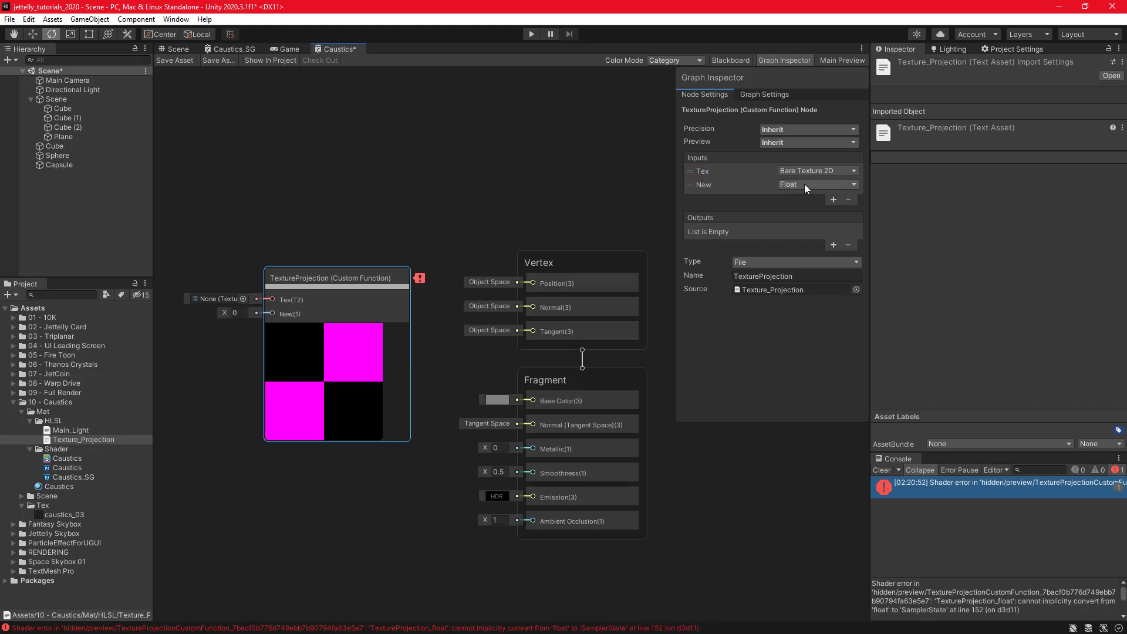
pyautogui.click(806, 184)
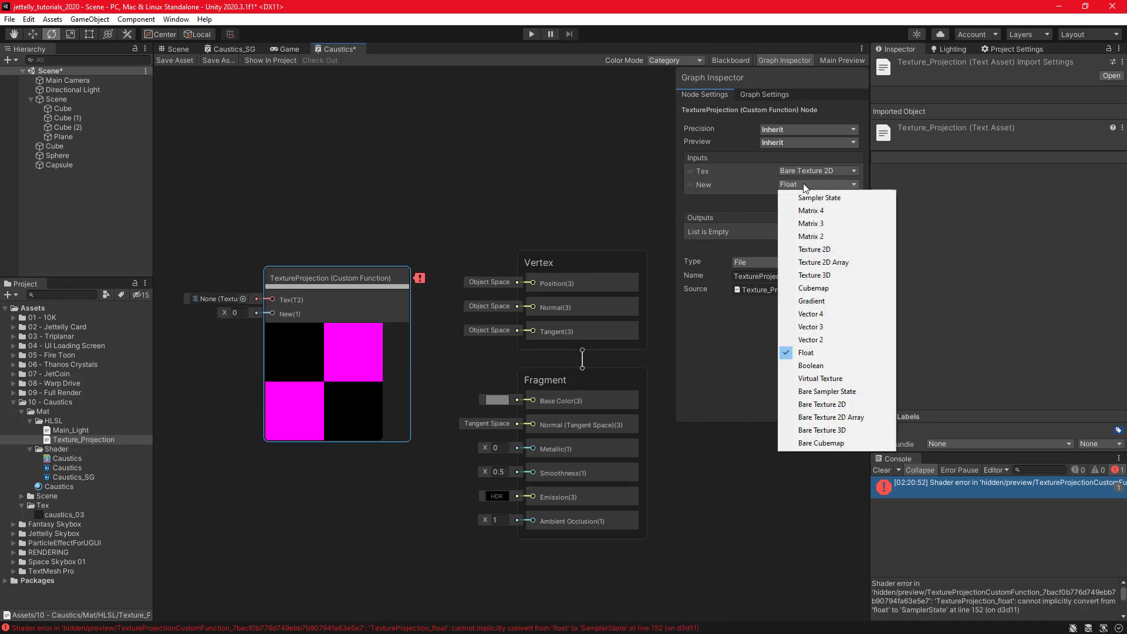
pyautogui.click(827, 390)
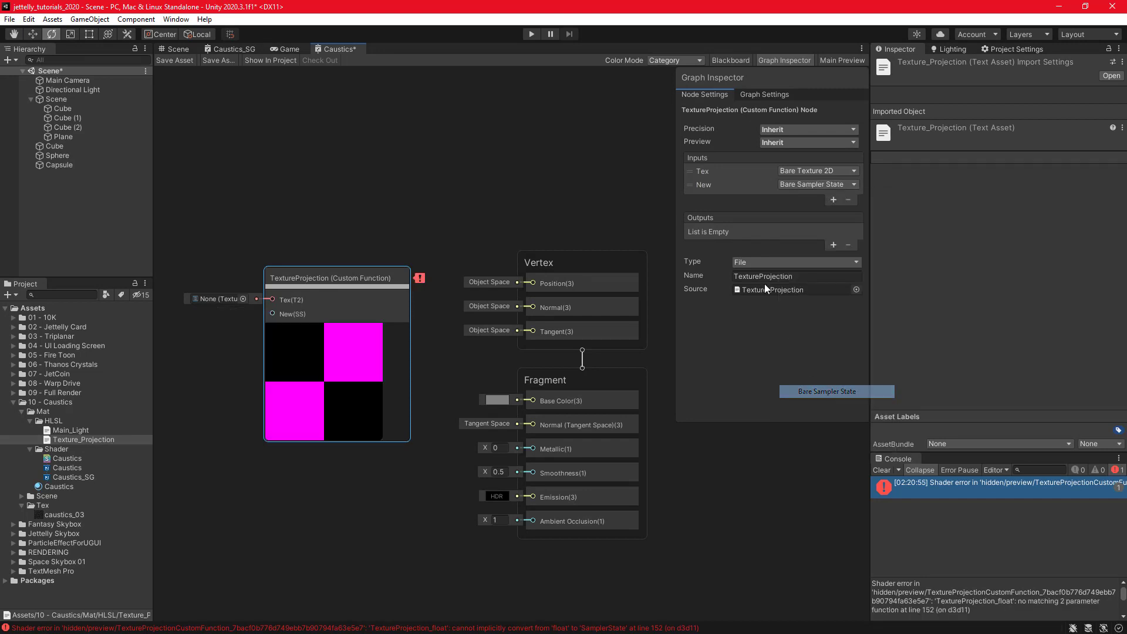
pyautogui.click(719, 181)
pyautogui.write('SS')
pyautogui.press('Return')
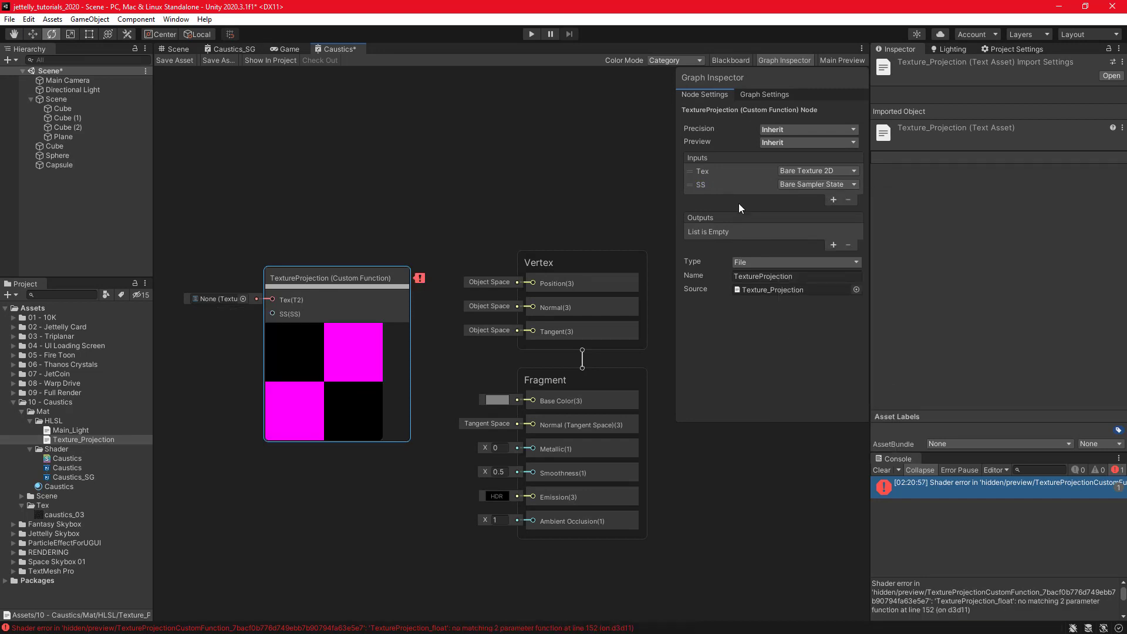
# Add Vector 3 inputs named Position and Normal.
pyautogui.click(832, 200)
pyautogui.click(802, 197)
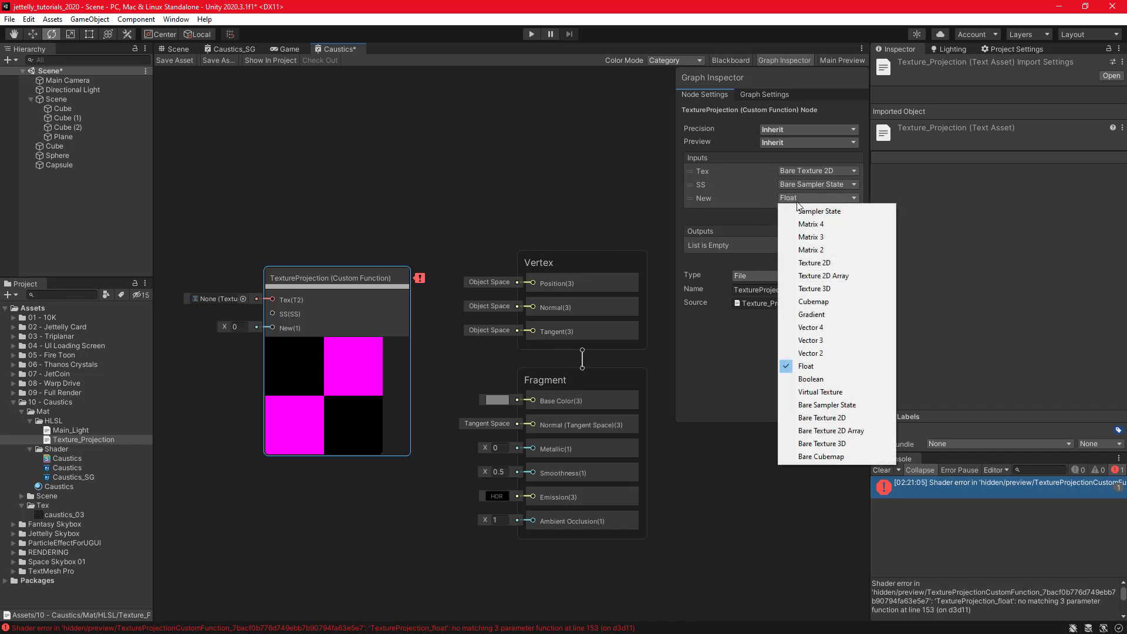
pyautogui.click(835, 341)
pyautogui.click(728, 198)
pyautogui.write('Position')
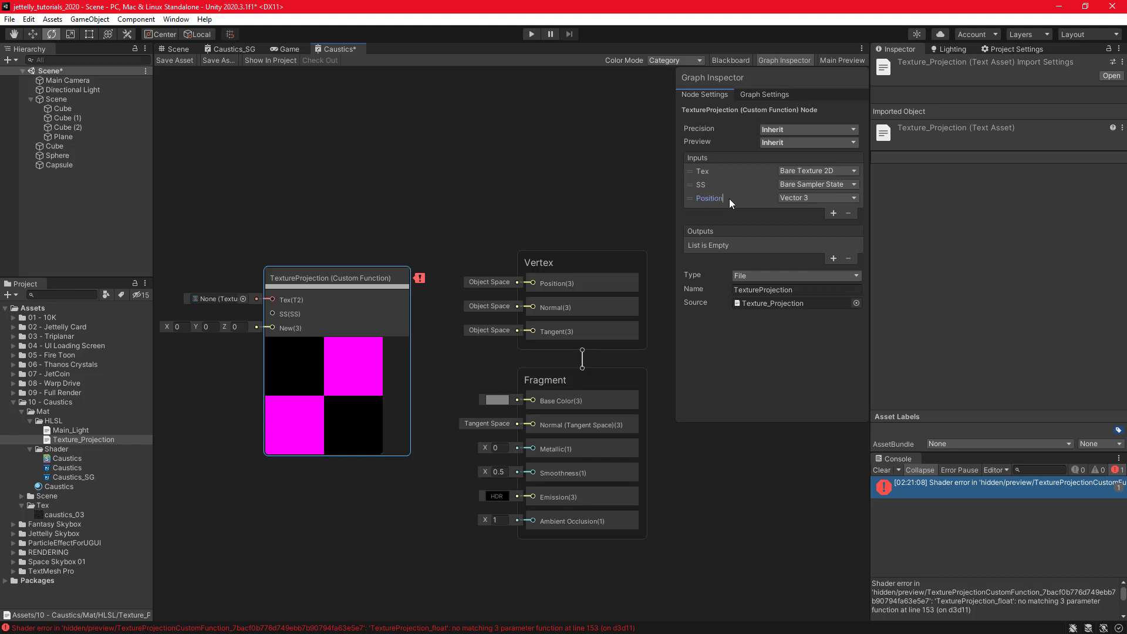
pyautogui.press('Return')
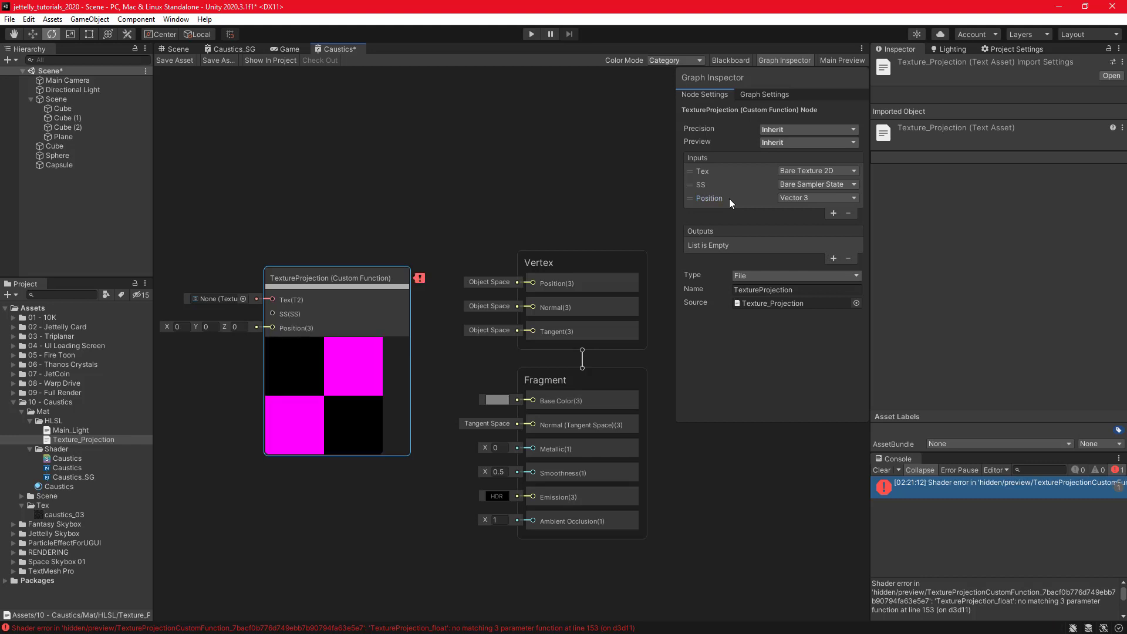
pyautogui.click(833, 213)
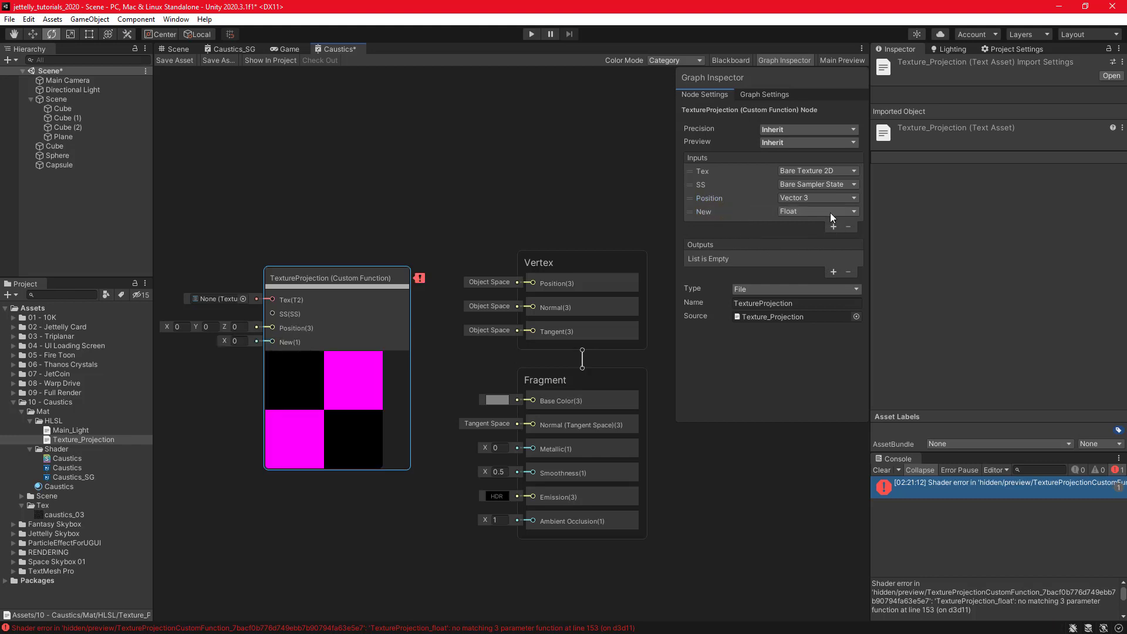
pyautogui.click(798, 211)
pyautogui.click(809, 353)
pyautogui.write('Normal')
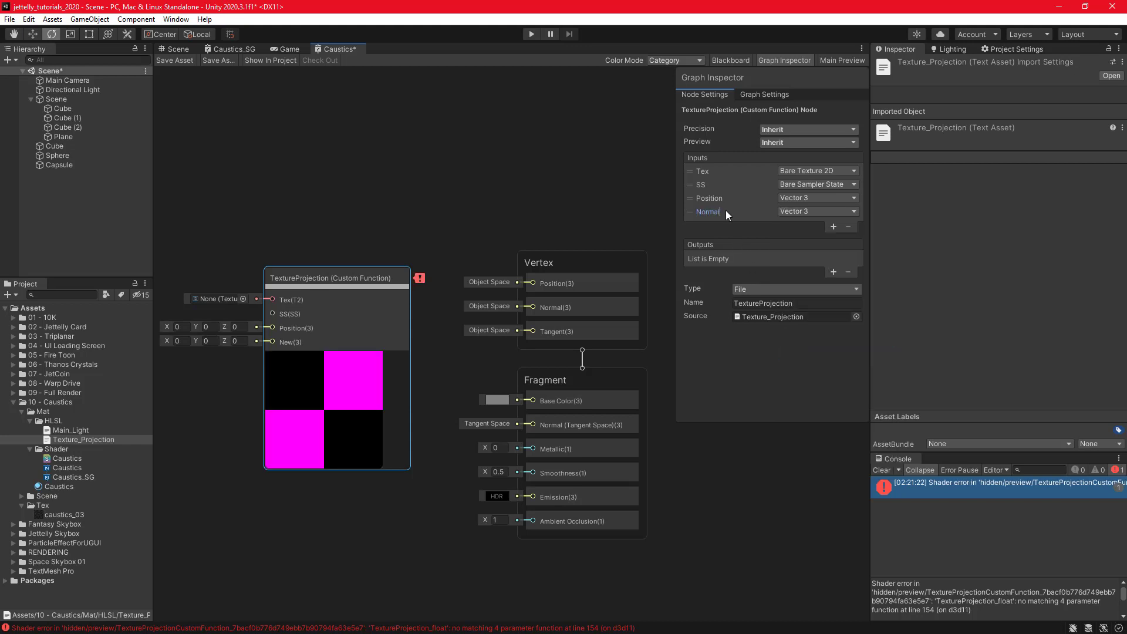
pyautogui.press('Return')
# Add float inputs named Tile, Blend, Speed and Rotation.
pyautogui.click(833, 227)
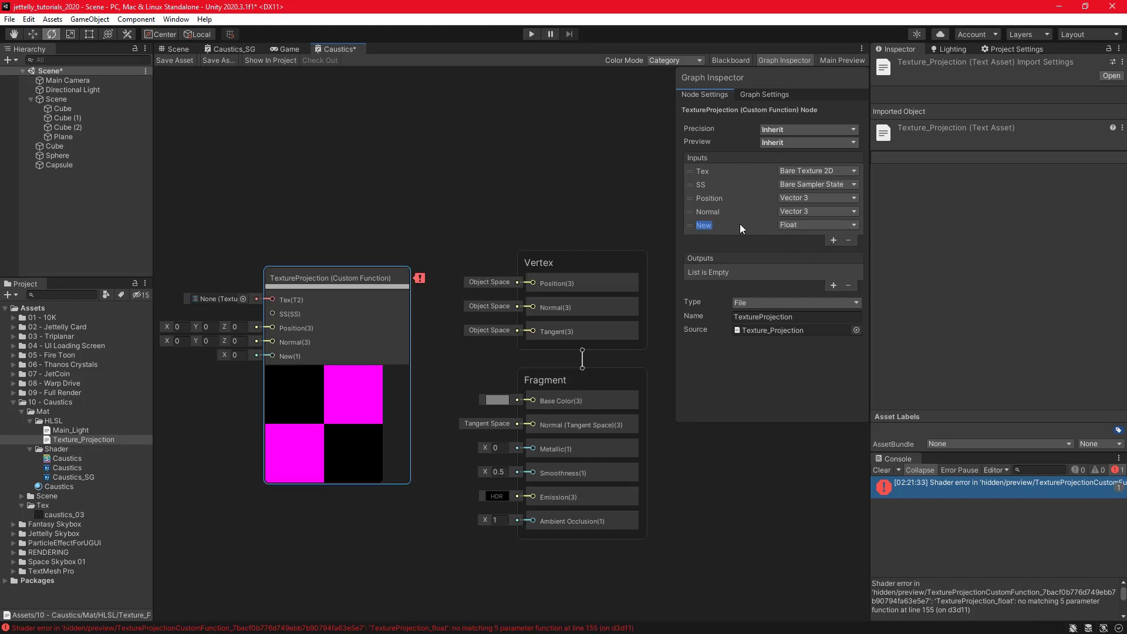
pyautogui.write('Tile')
pyautogui.press('Return')
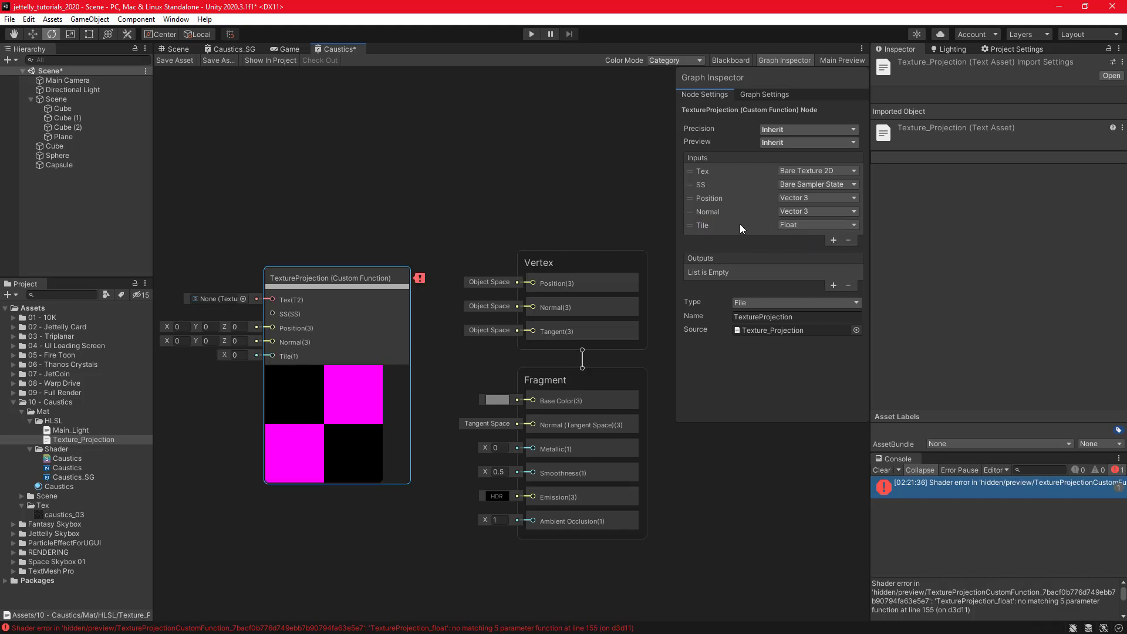
pyautogui.click(833, 240)
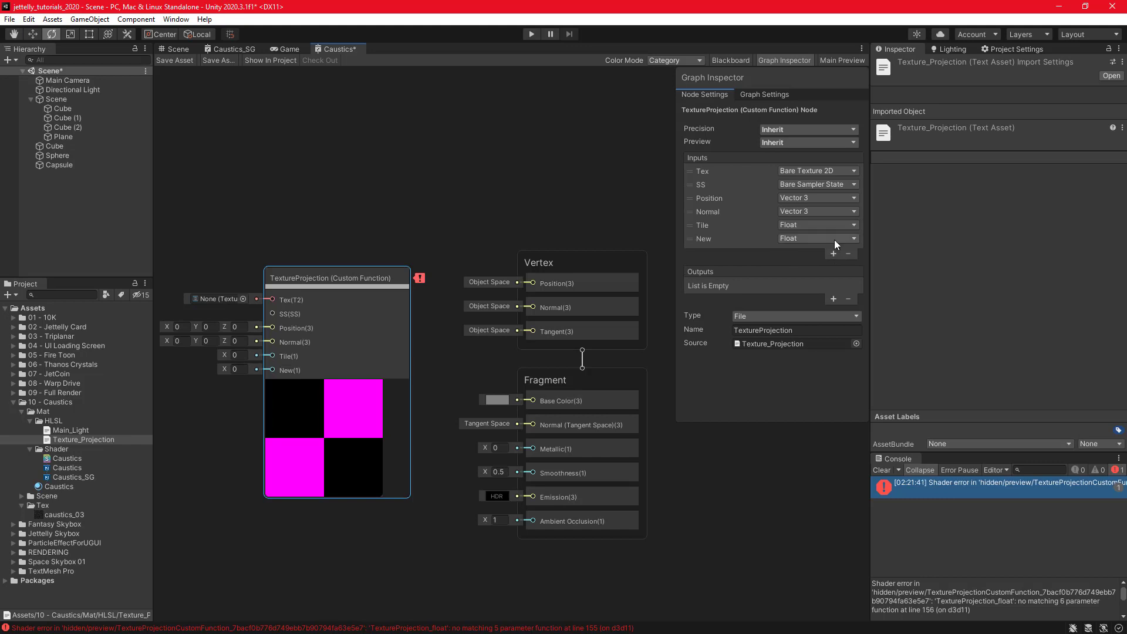
pyautogui.write('Blend')
pyautogui.press('Return')
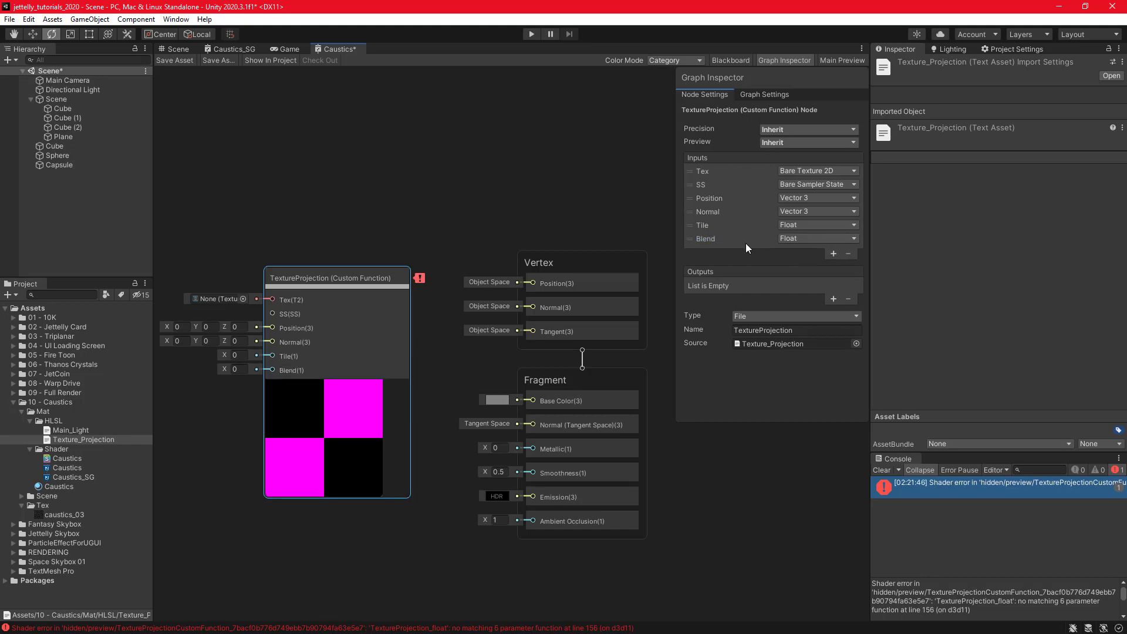
pyautogui.click(833, 253)
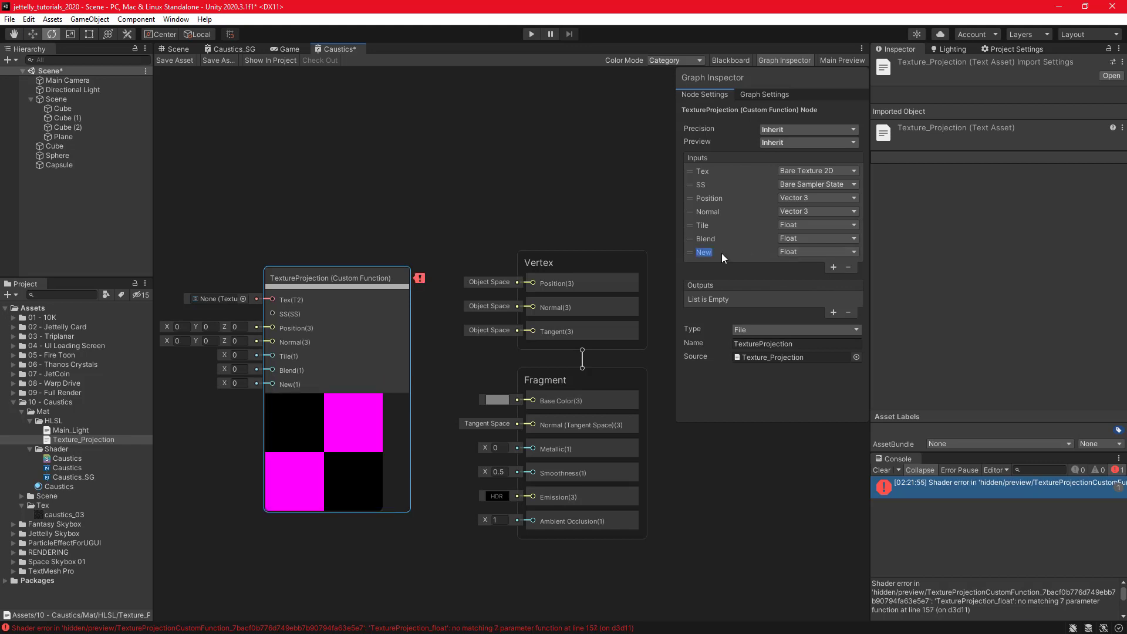
pyautogui.write('Speed')
pyautogui.press('Return')
pyautogui.click(833, 267)
pyautogui.write('Rotation')
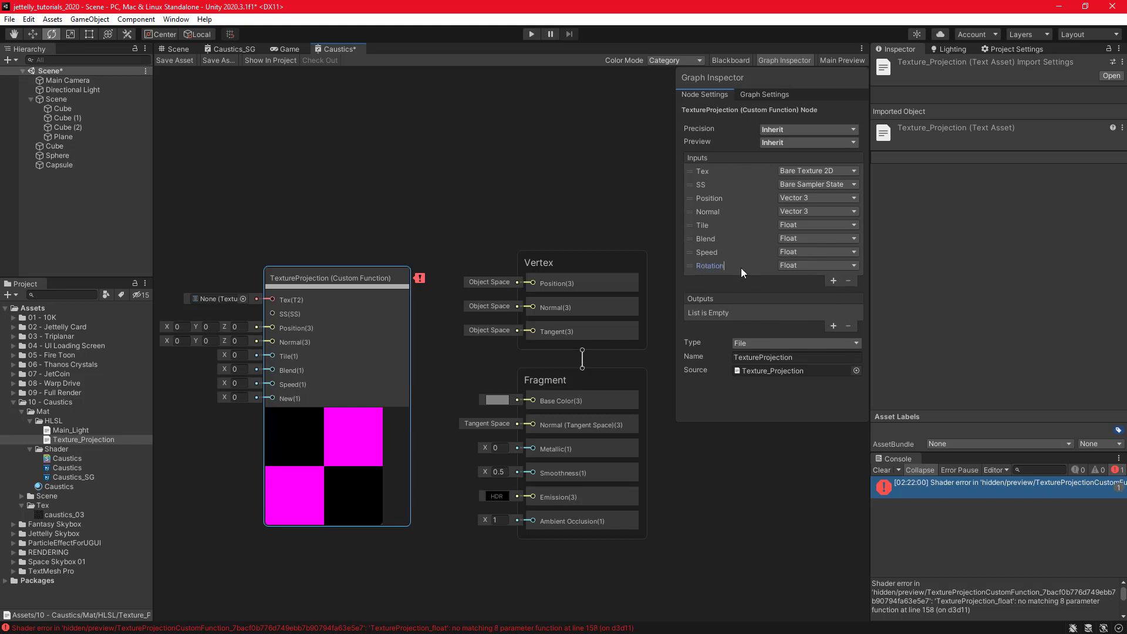
pyautogui.press('Return')
# Add a Vector 4 output named Out to the TextureProjection node.
pyautogui.click(833, 326)
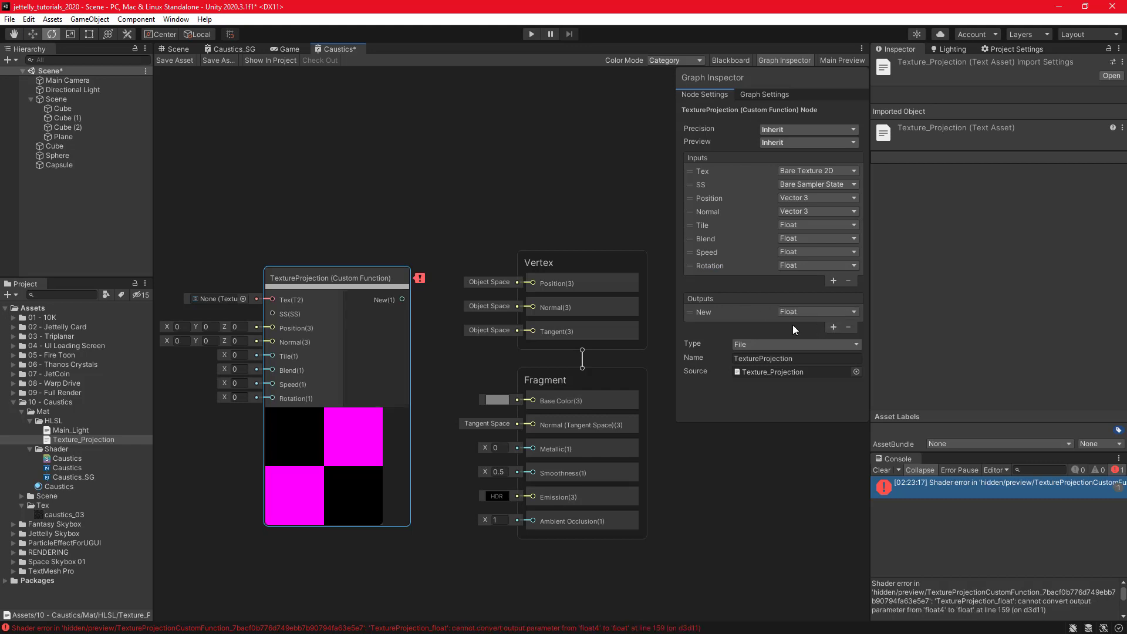
pyautogui.click(797, 311)
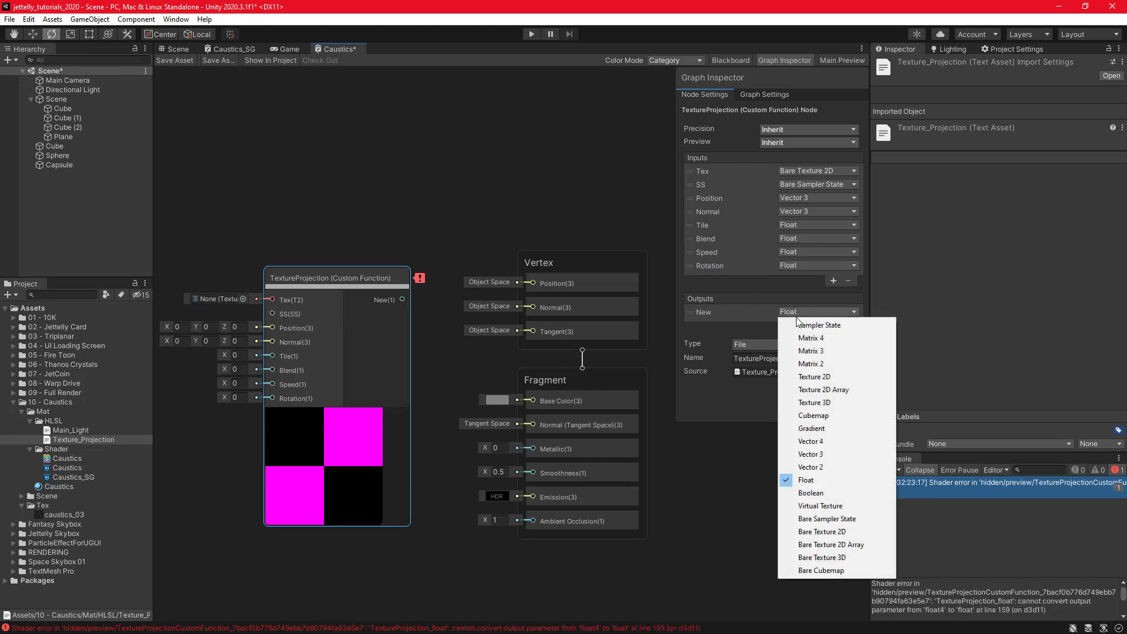
pyautogui.click(813, 441)
pyautogui.write('Out')
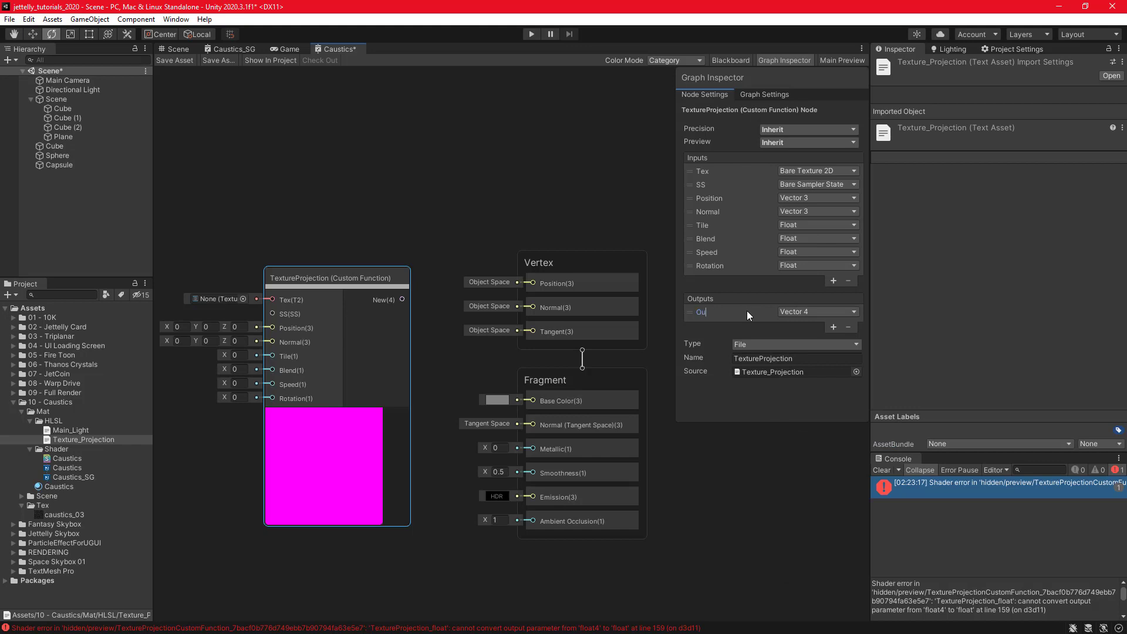
pyautogui.press('Return')
# Add a Texture 2D property named Caustic Texture to the Blackboard.
pyautogui.click(729, 61)
pyautogui.scroll(-1, 489, 240)
pyautogui.scroll(-2, 499, 238)
pyautogui.scroll(1, 496, 274)
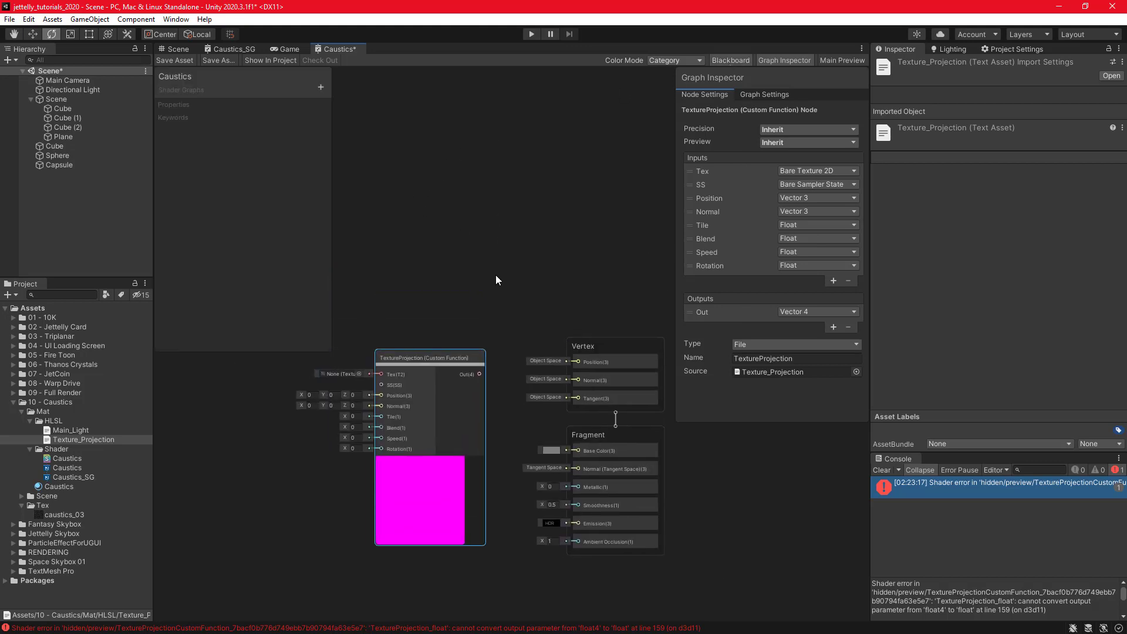
pyautogui.click(316, 88)
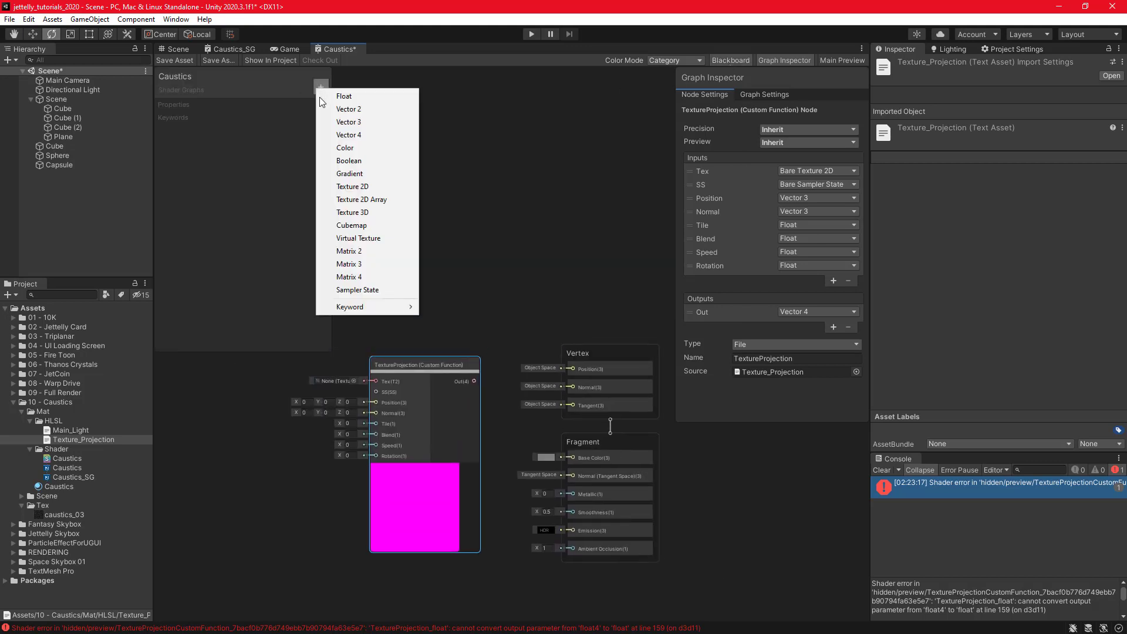
pyautogui.click(366, 187)
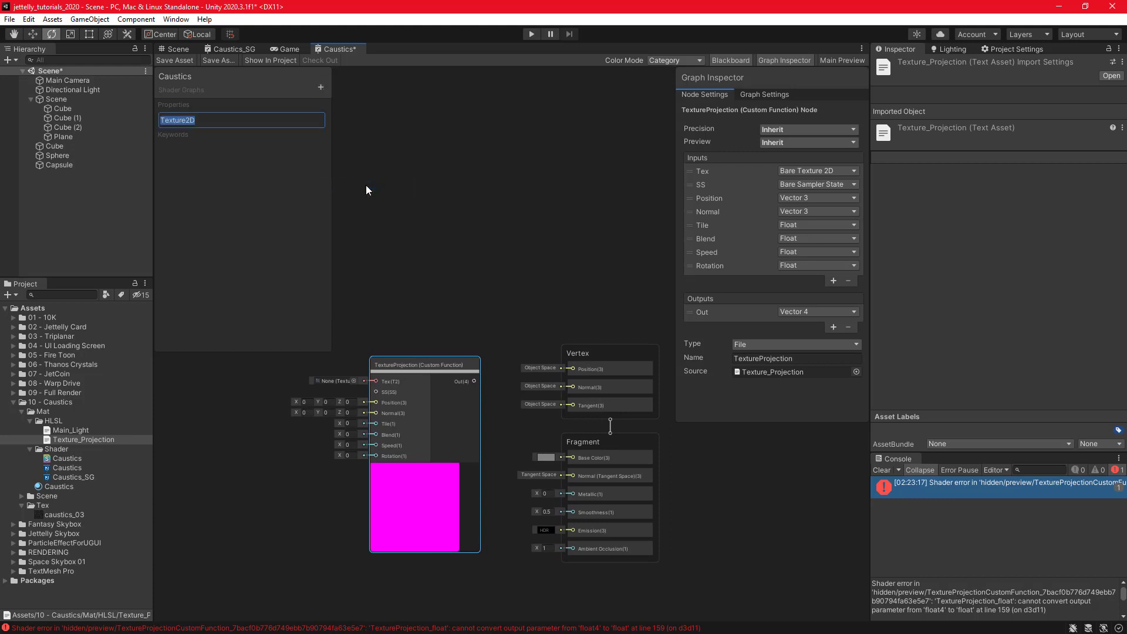
pyautogui.write('Causti')
pyautogui.write('c Texture')
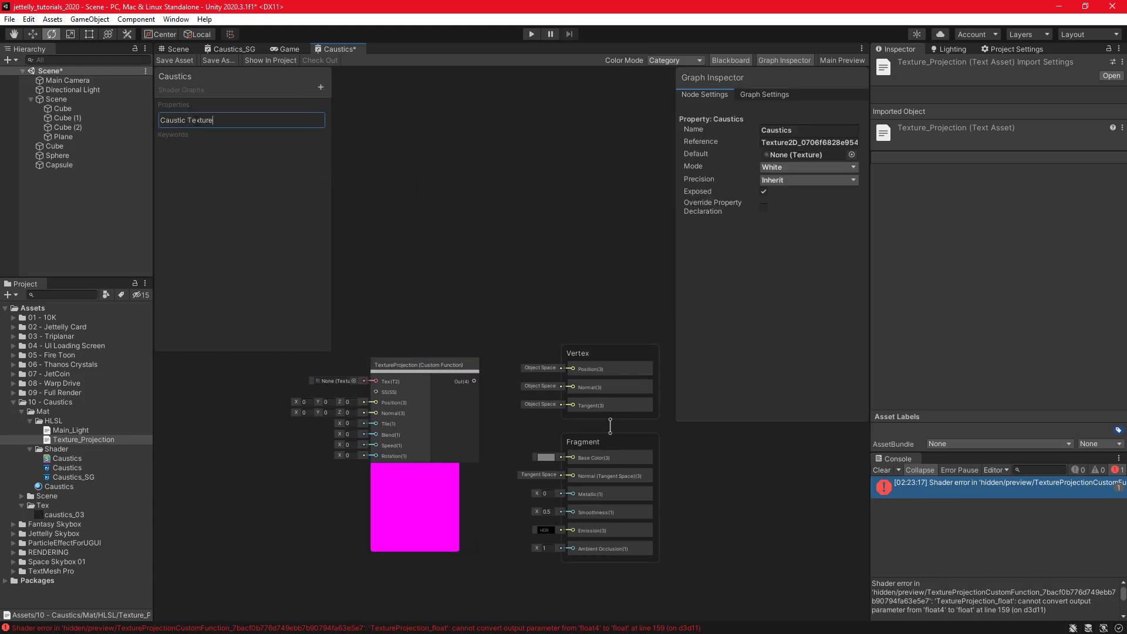
pyautogui.press('Return')
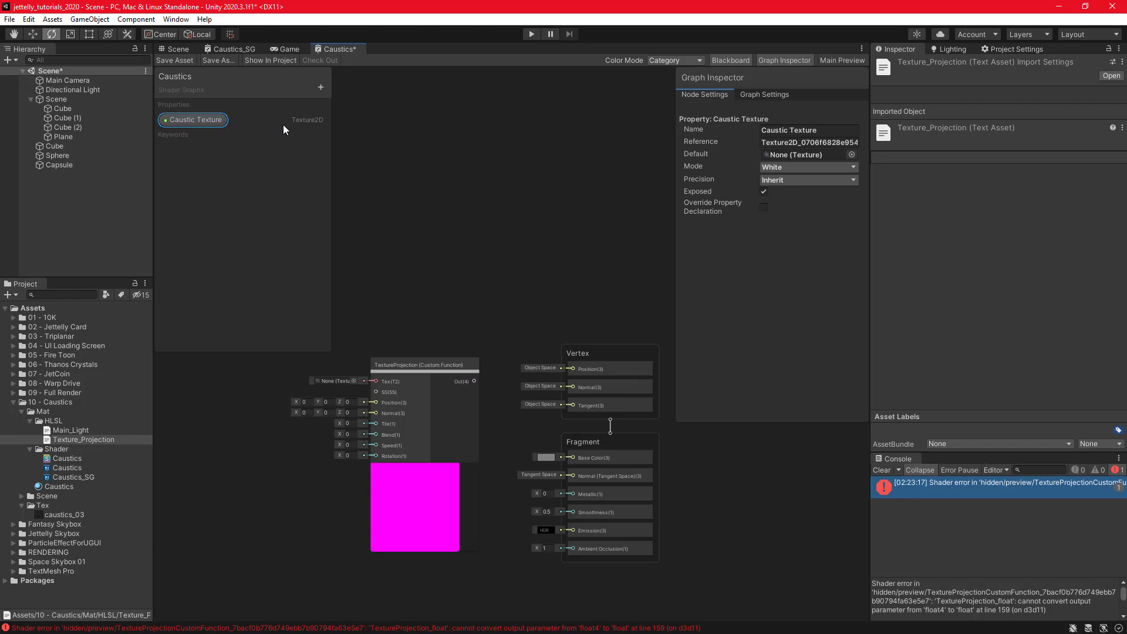
# Add a Float property named Caustic Tile.
pyautogui.click(321, 87)
pyautogui.click(354, 90)
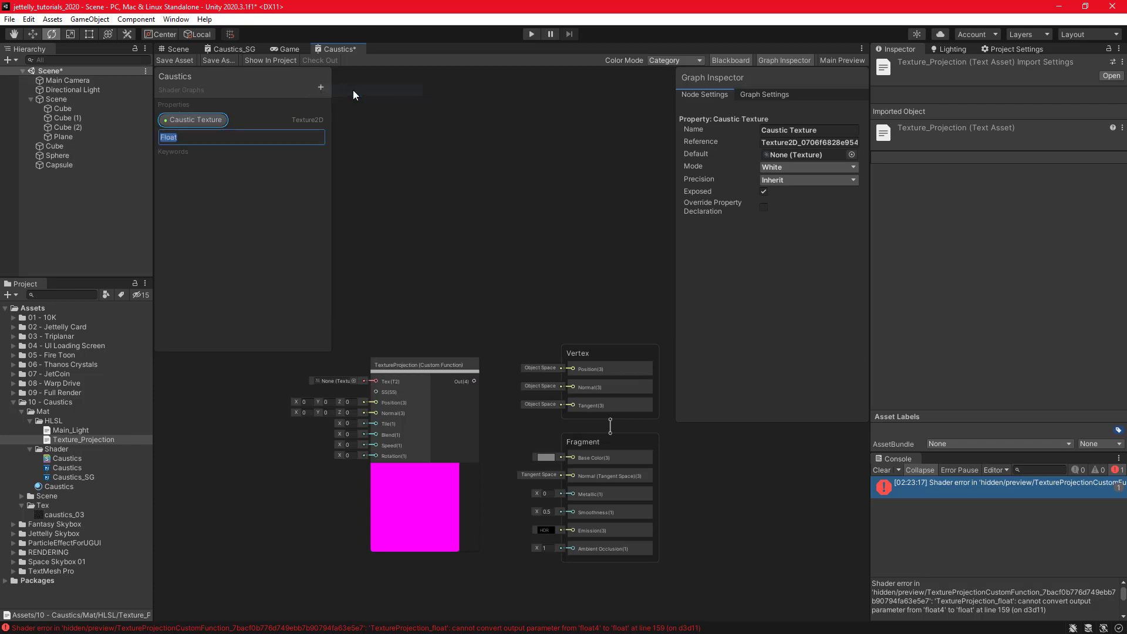
pyautogui.write('Caustic')
pyautogui.write(' Tile')
pyautogui.press('Return')
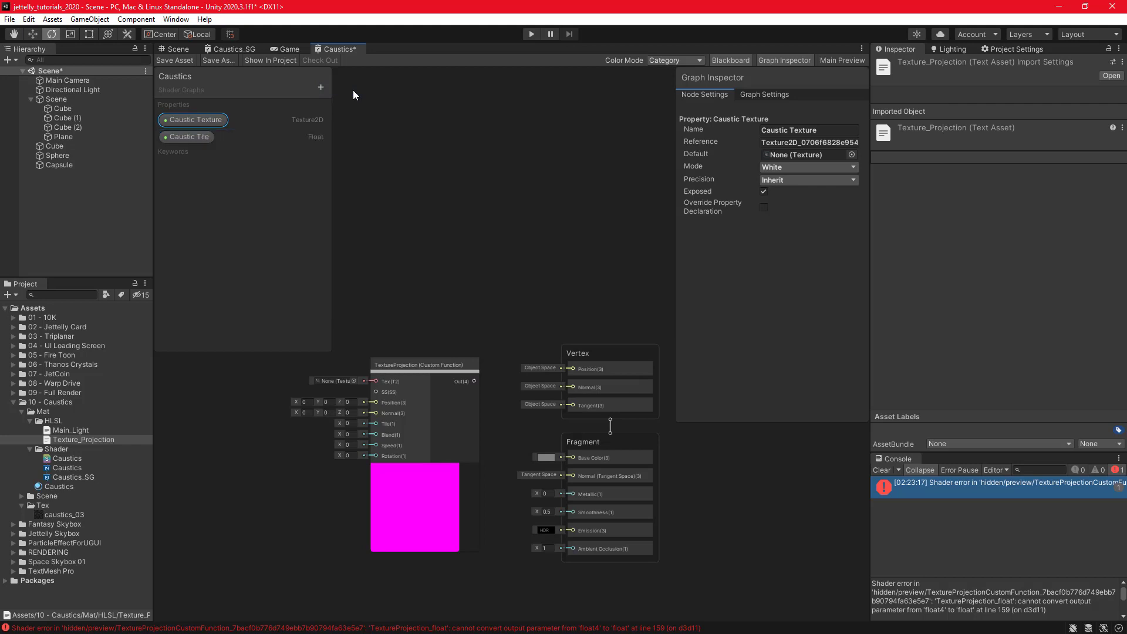
# Set Caustic Tile to Slider mode with Min 0.1, Max 0.2 and Default 0.15.
pyautogui.click(184, 137)
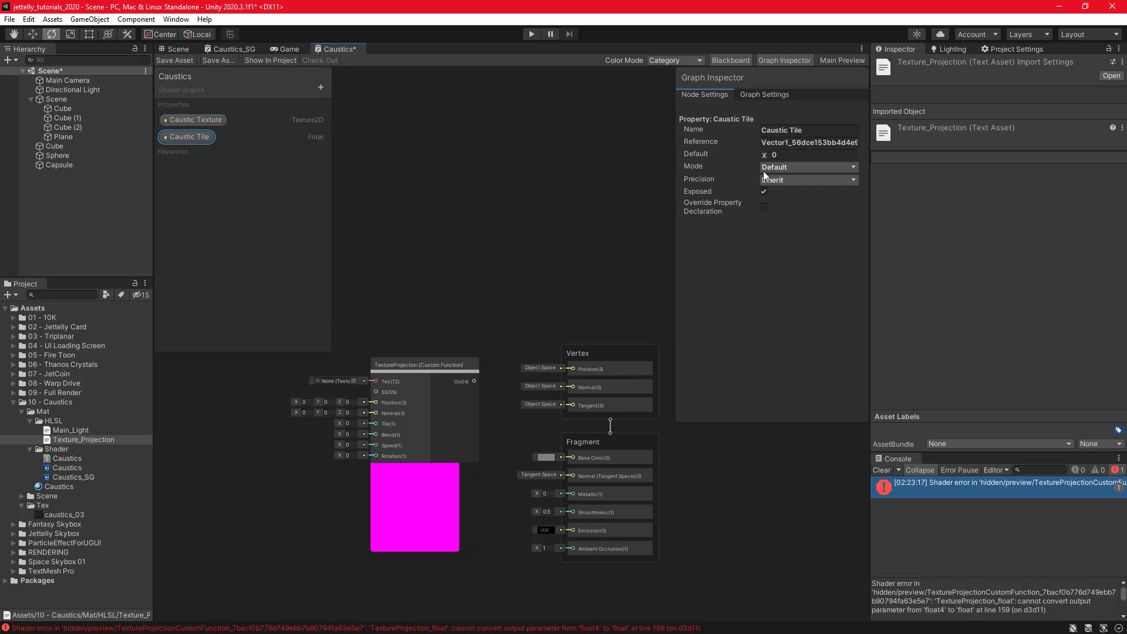
pyautogui.click(804, 167)
pyautogui.click(797, 197)
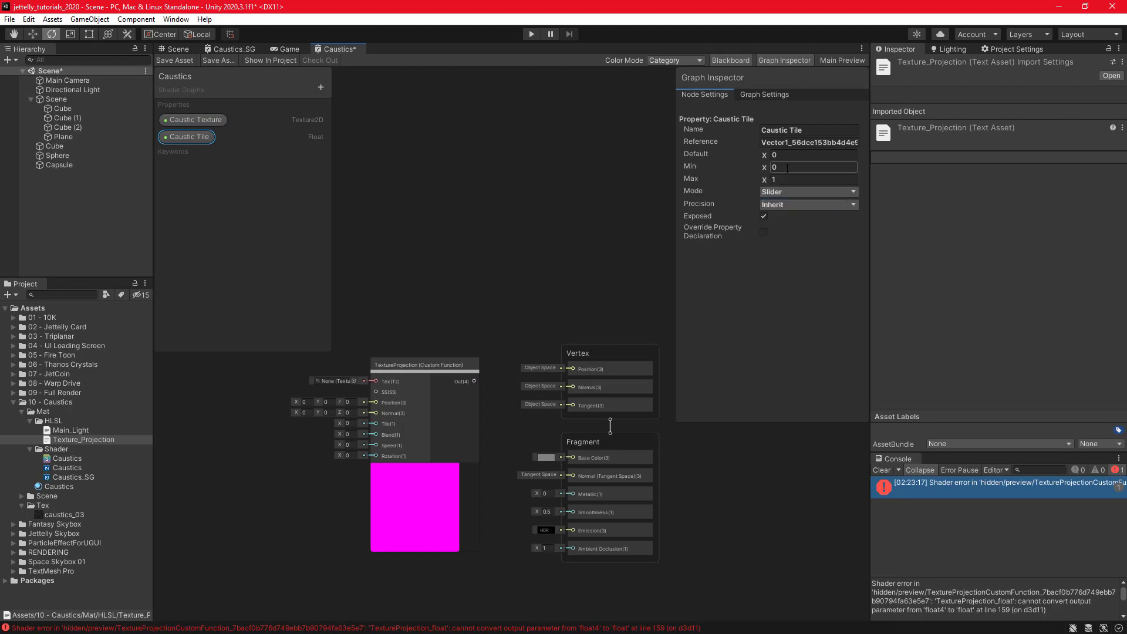
pyautogui.click(787, 168)
pyautogui.write('0.1')
pyautogui.click(789, 180)
pyautogui.write('0.2')
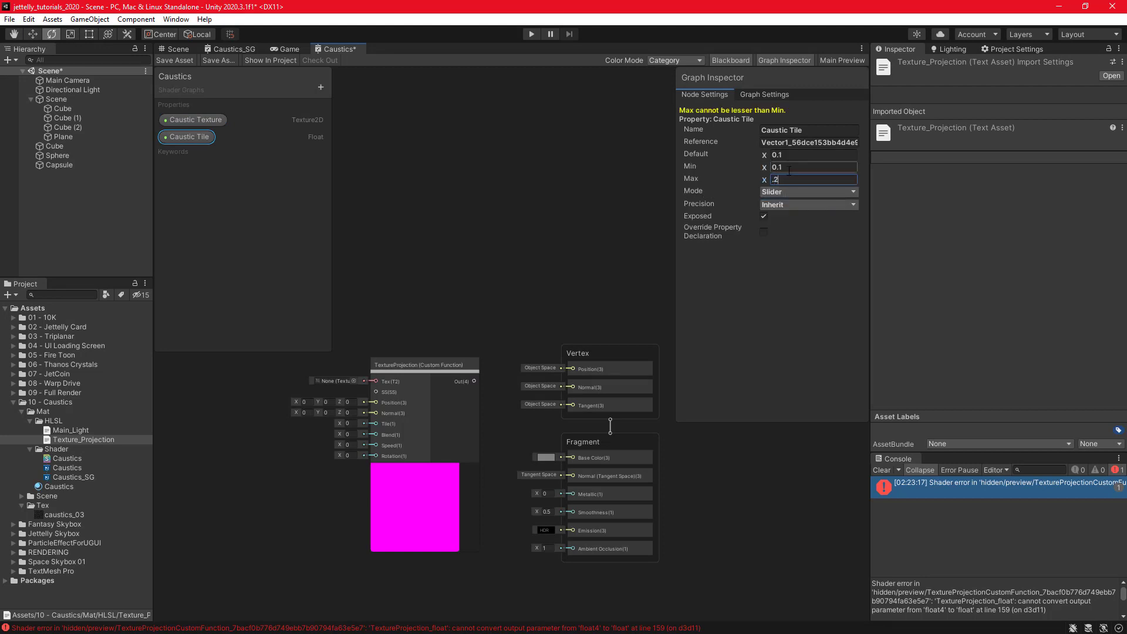
pyautogui.click(789, 153)
pyautogui.write('0.15')
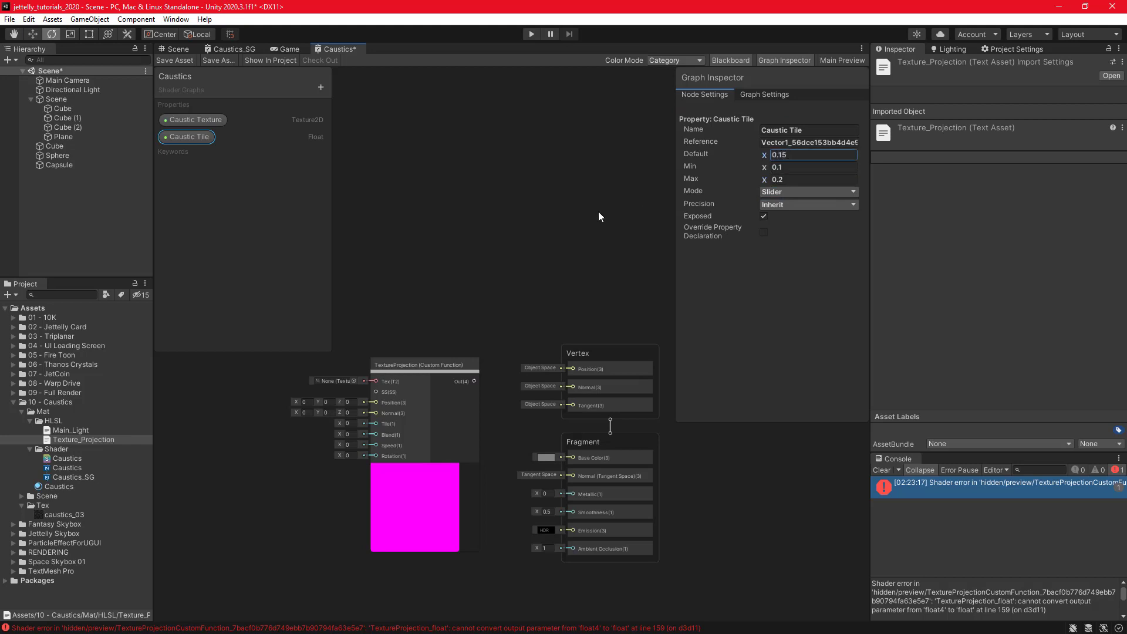
pyautogui.click(321, 88)
# Add a Float property Caustic Speed as a slider with Min -1.
pyautogui.click(344, 97)
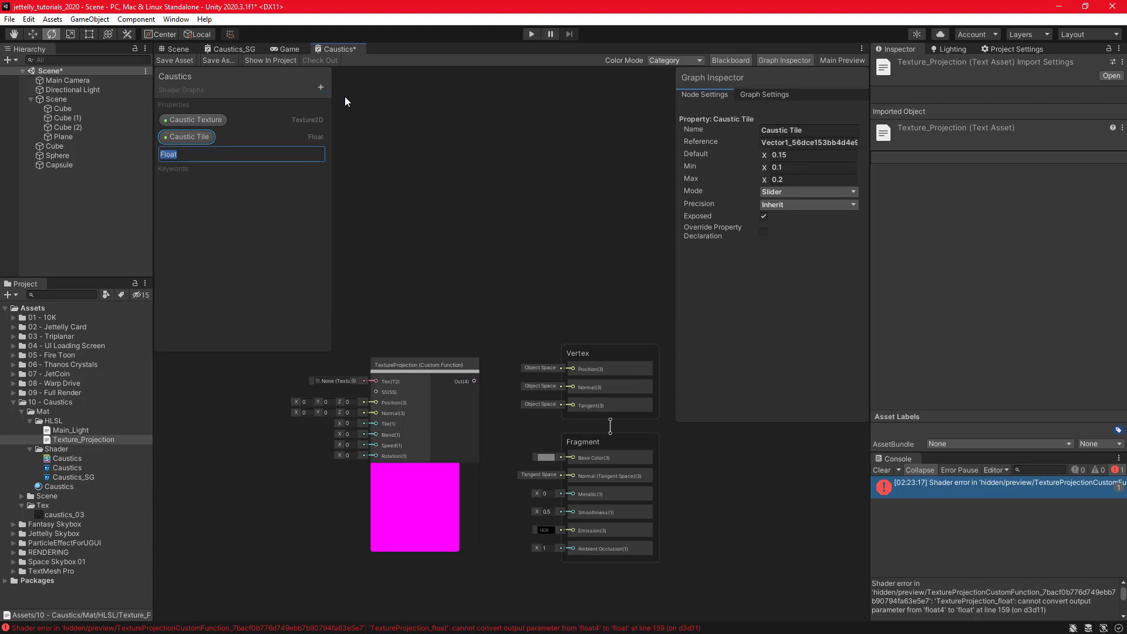
pyautogui.write('Caustic Speed')
pyautogui.press('Return')
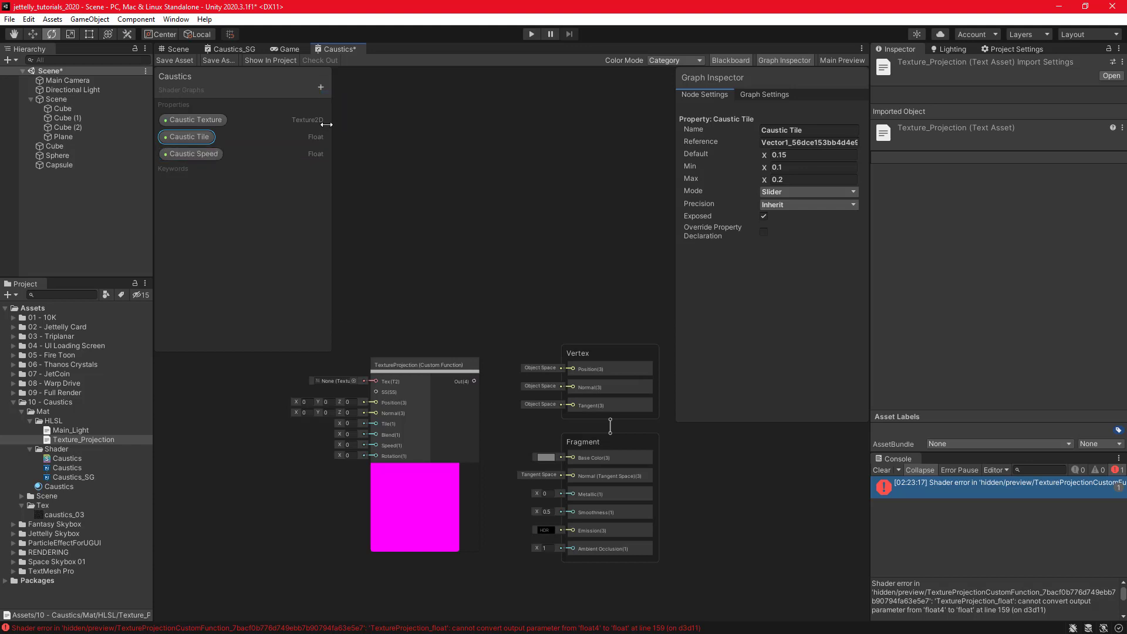
pyautogui.click(215, 153)
pyautogui.click(773, 168)
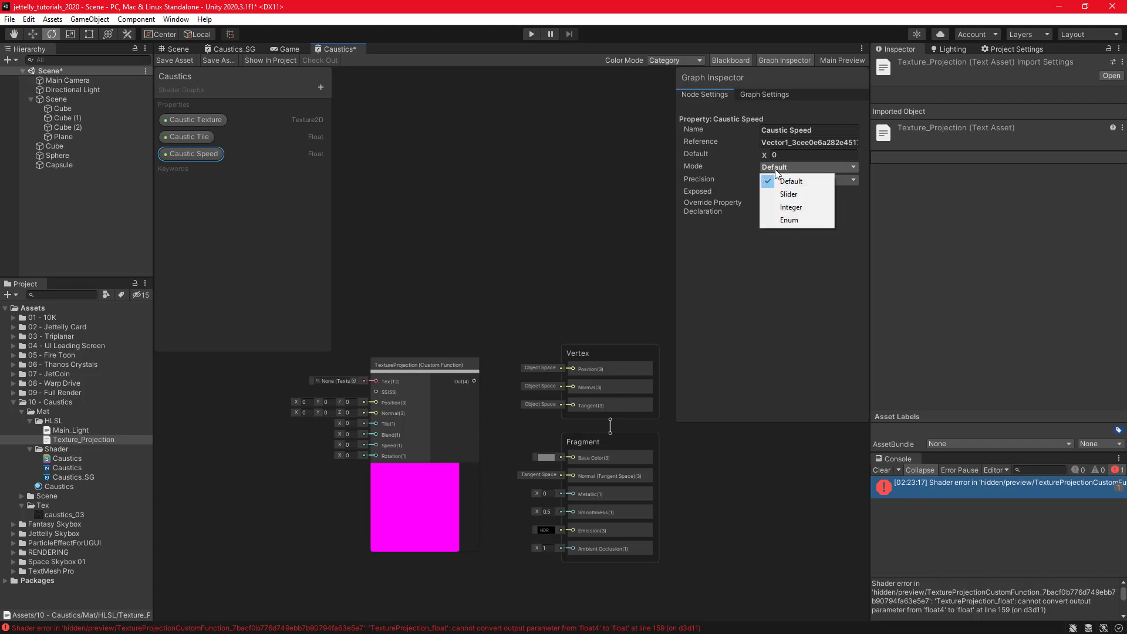
pyautogui.click(781, 192)
pyautogui.click(783, 168)
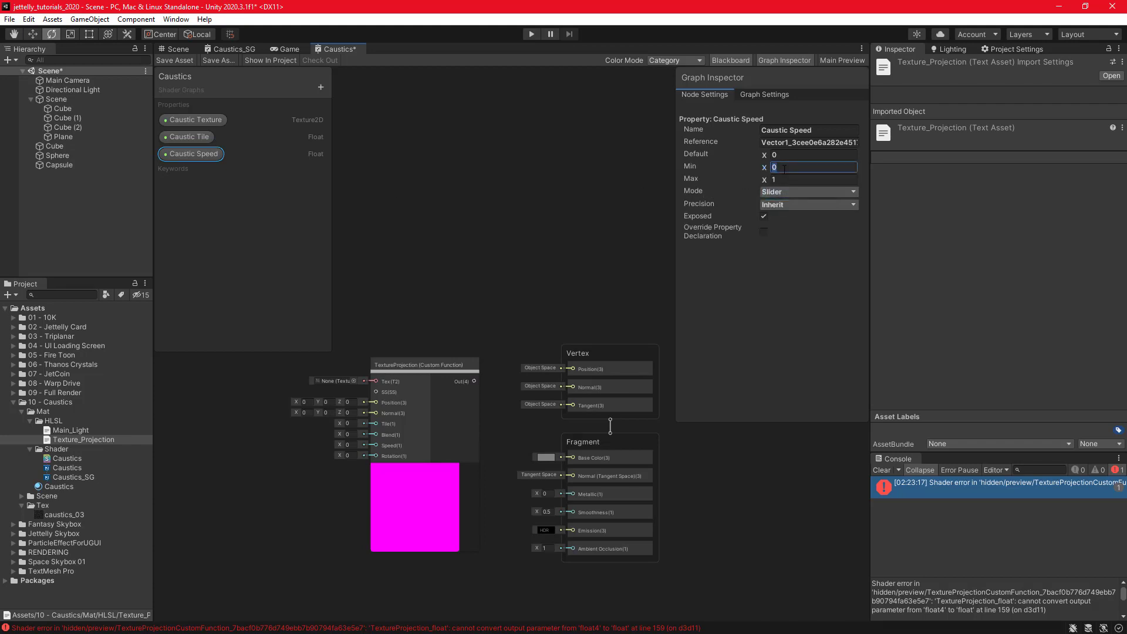
pyautogui.write('-1')
# Add a Float property Caustic Texture Rotation as a slider with Max 180 and Default 90.
pyautogui.click(322, 90)
pyautogui.click(352, 97)
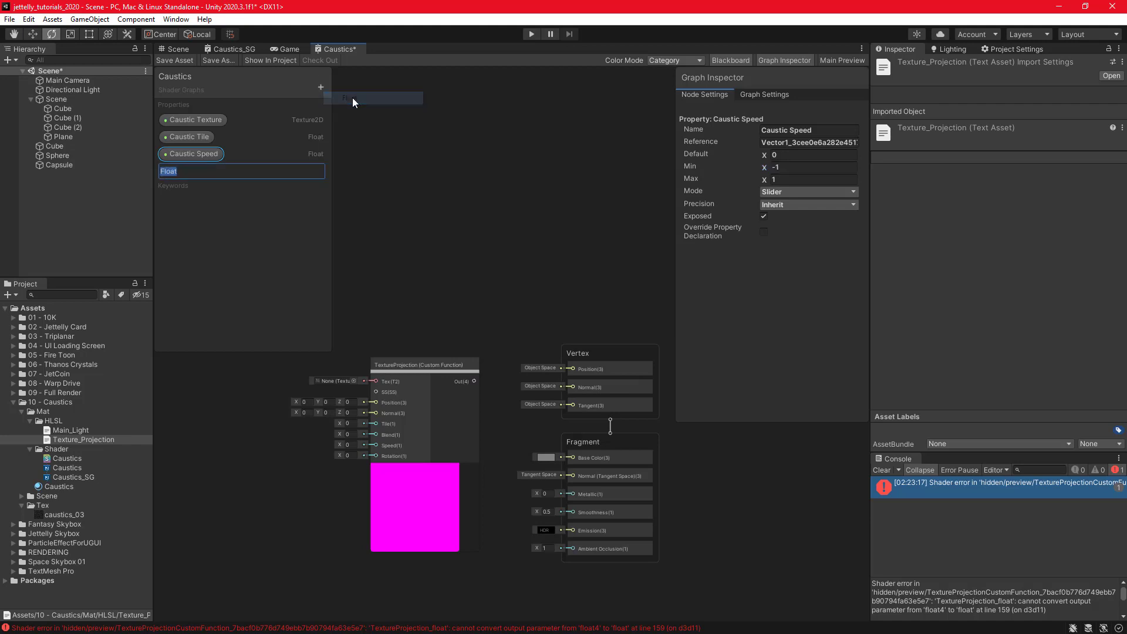
pyautogui.write('Caustic ')
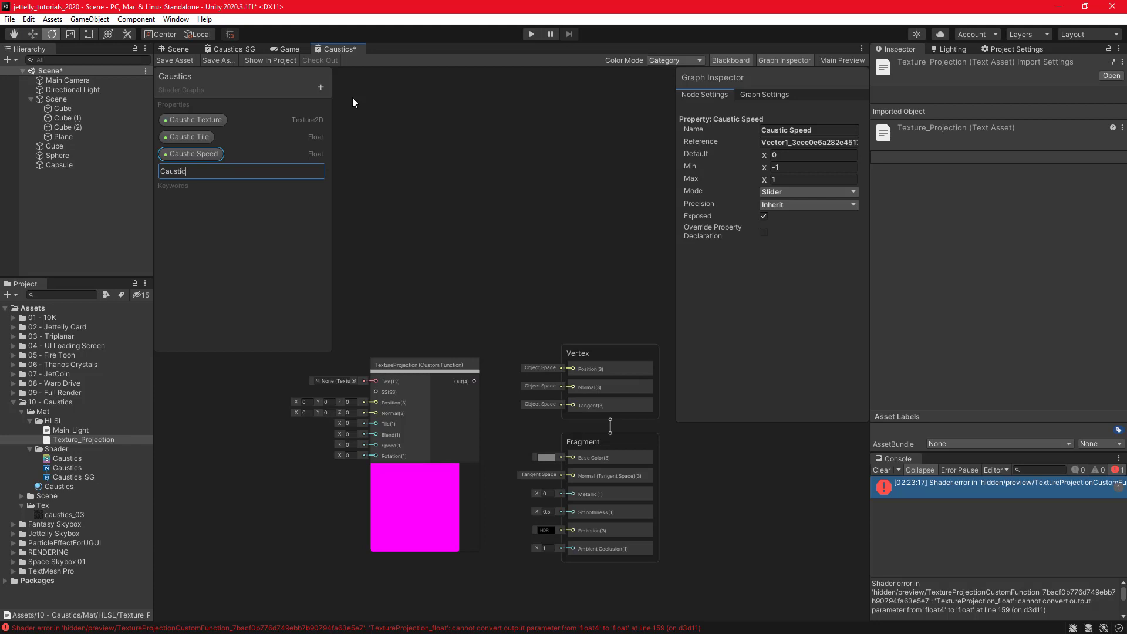
pyautogui.write('Texture Ro')
pyautogui.write('tation')
pyautogui.press('Return')
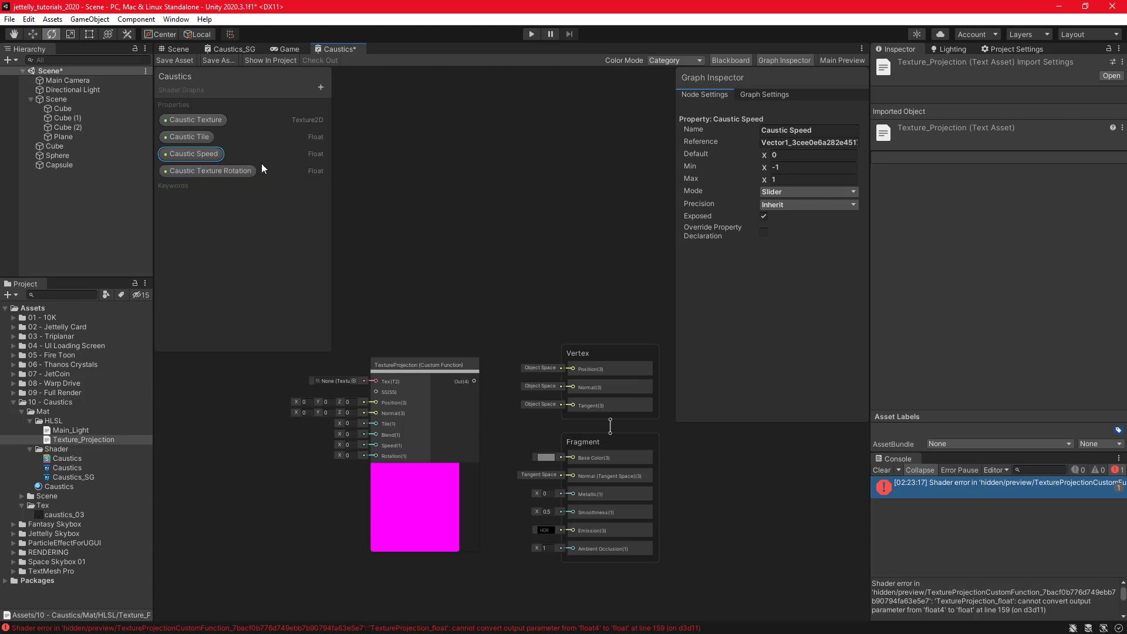
pyautogui.click(214, 171)
pyautogui.click(771, 169)
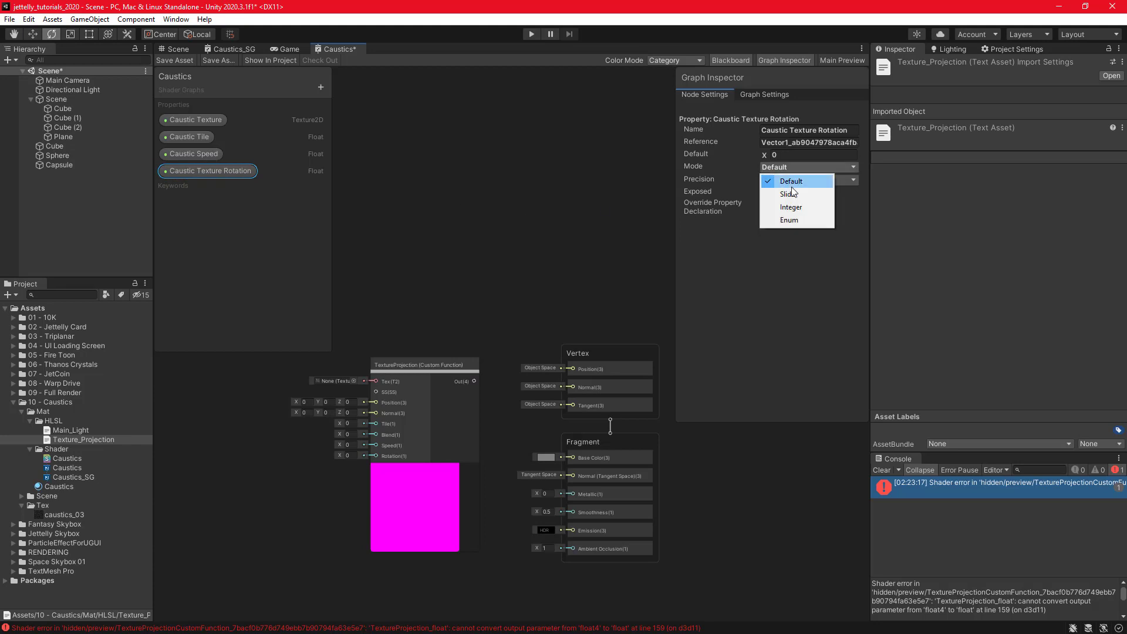
pyautogui.click(781, 178)
pyautogui.click(785, 179)
pyautogui.write('180')
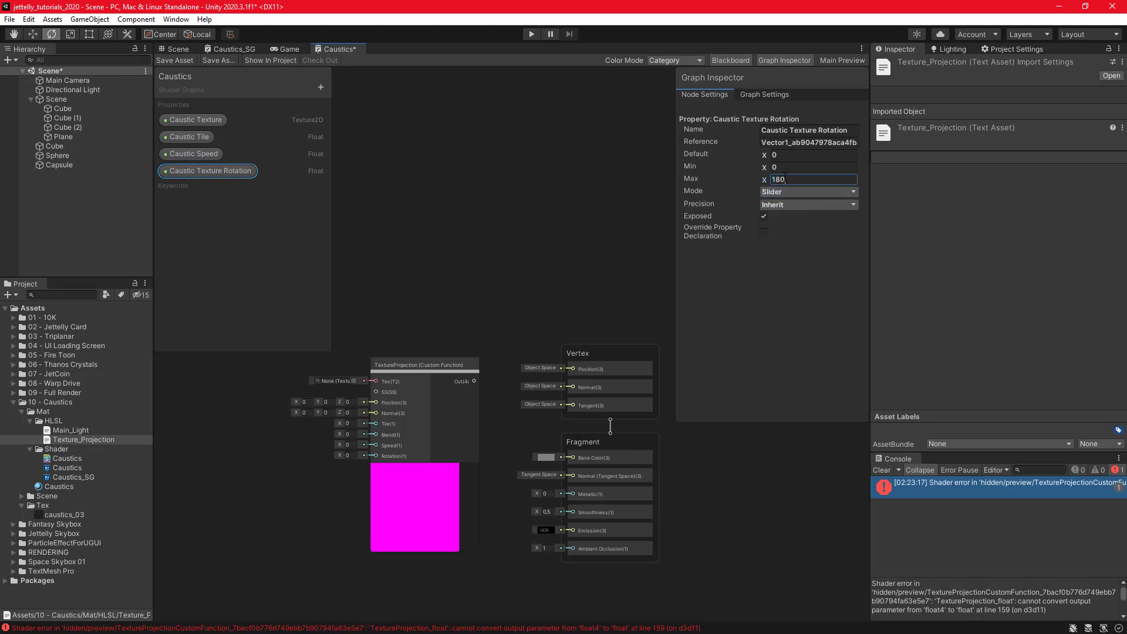
pyautogui.click(790, 155)
pyautogui.write('90')
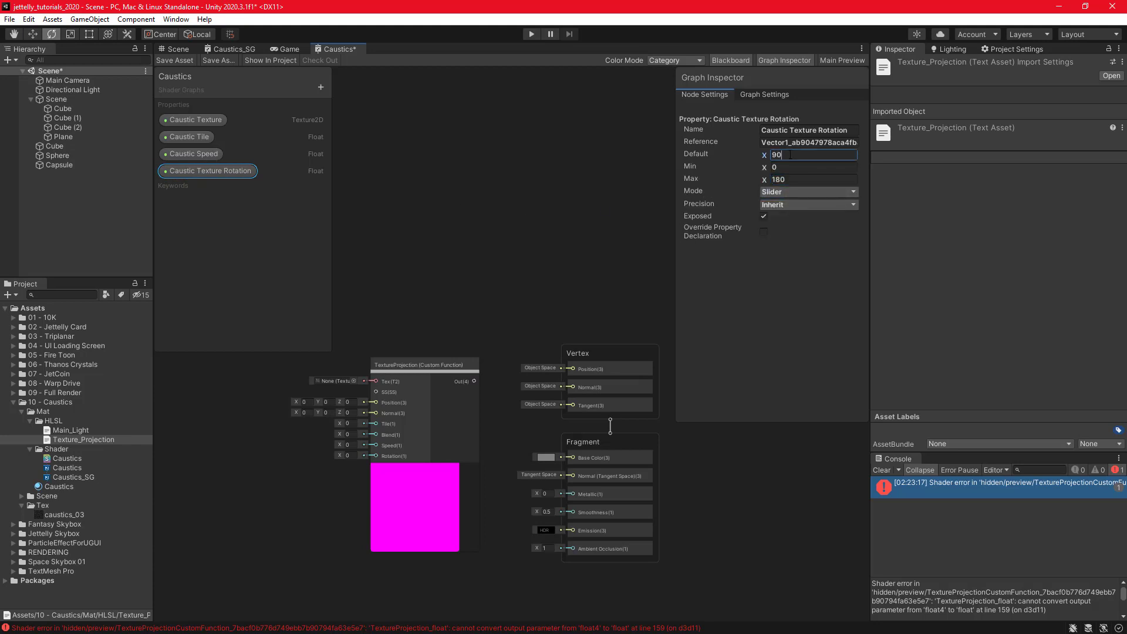
pyautogui.click(573, 289)
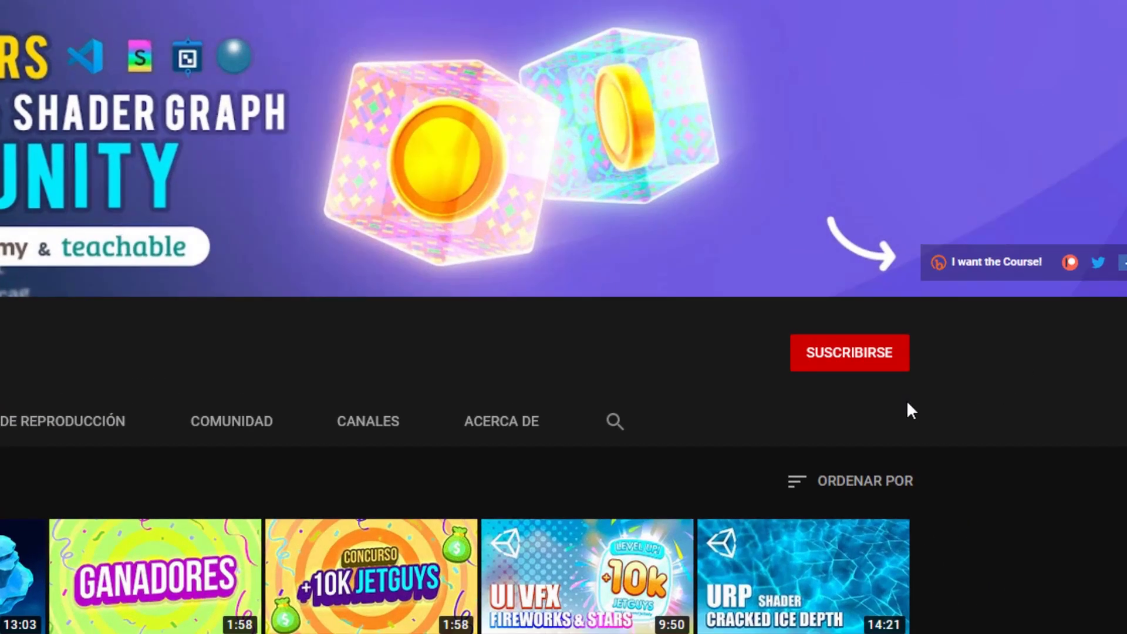
# Subscribe with SUSCRIBIRSE and set the channel's notification bell to Todas.
pyautogui.click(858, 358)
pyautogui.click(892, 355)
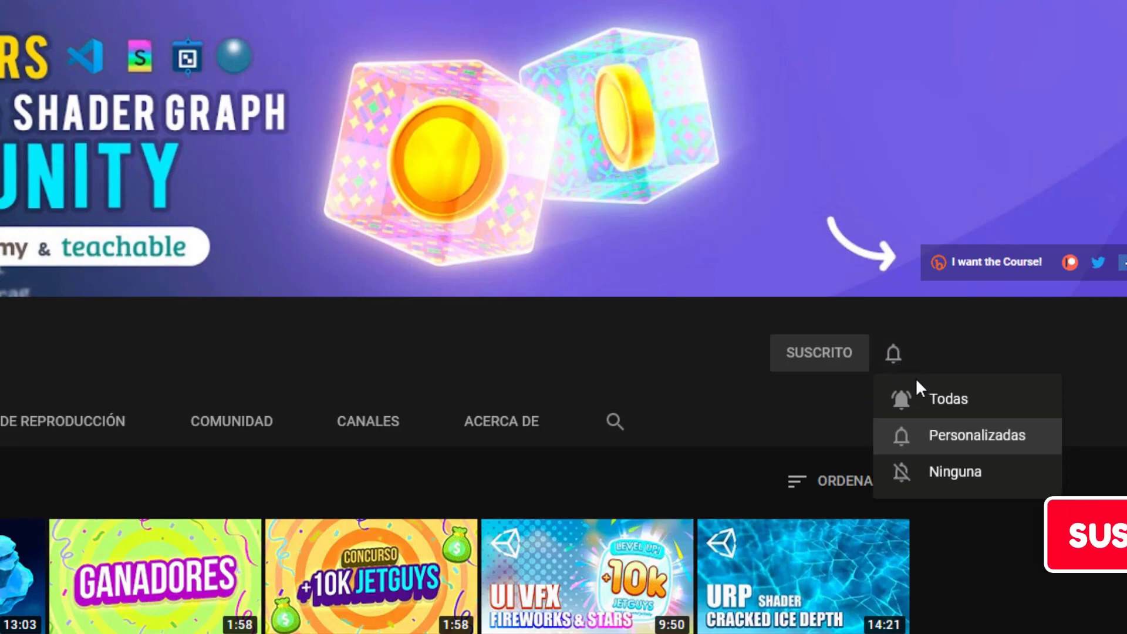
pyautogui.click(922, 397)
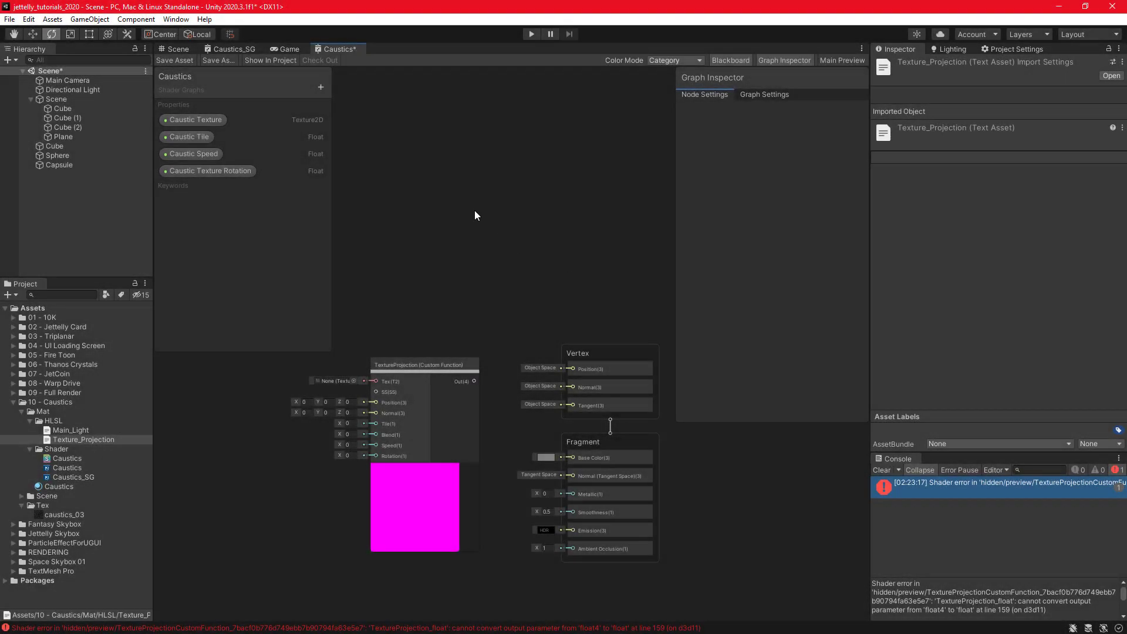
# Place the four Caustic property nodes in the graph, left of the TextureProjection node.
pyautogui.moveTo(206, 119); pyautogui.dragTo(394, 147)
pyautogui.moveTo(170, 137); pyautogui.dragTo(371, 182)
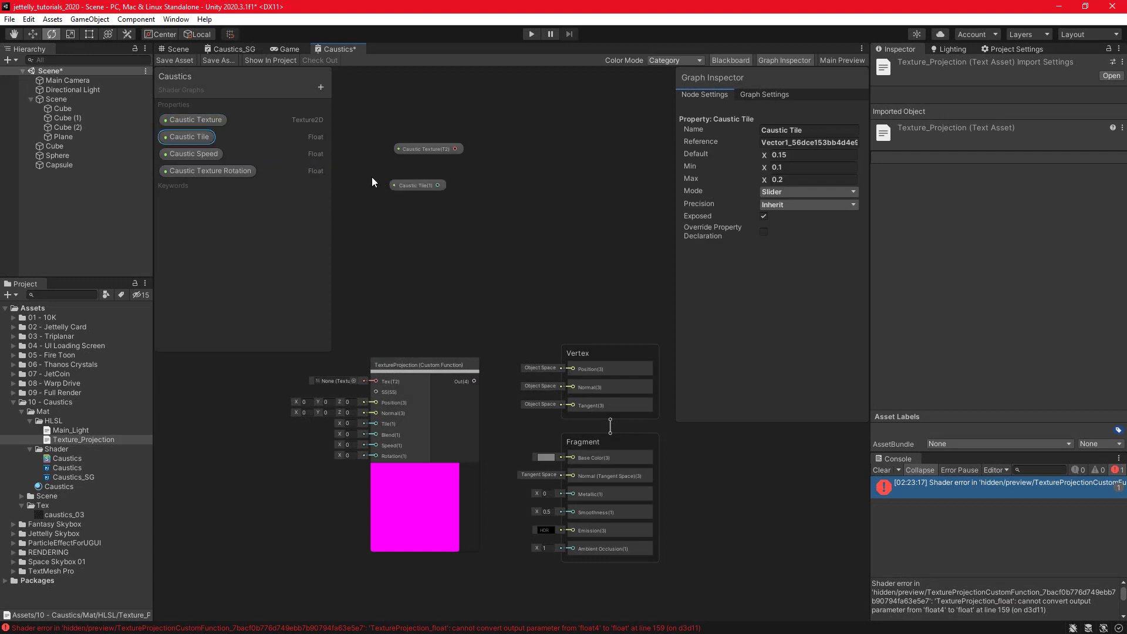
pyautogui.moveTo(203, 155); pyautogui.dragTo(414, 222)
pyautogui.moveTo(238, 171); pyautogui.dragTo(396, 254)
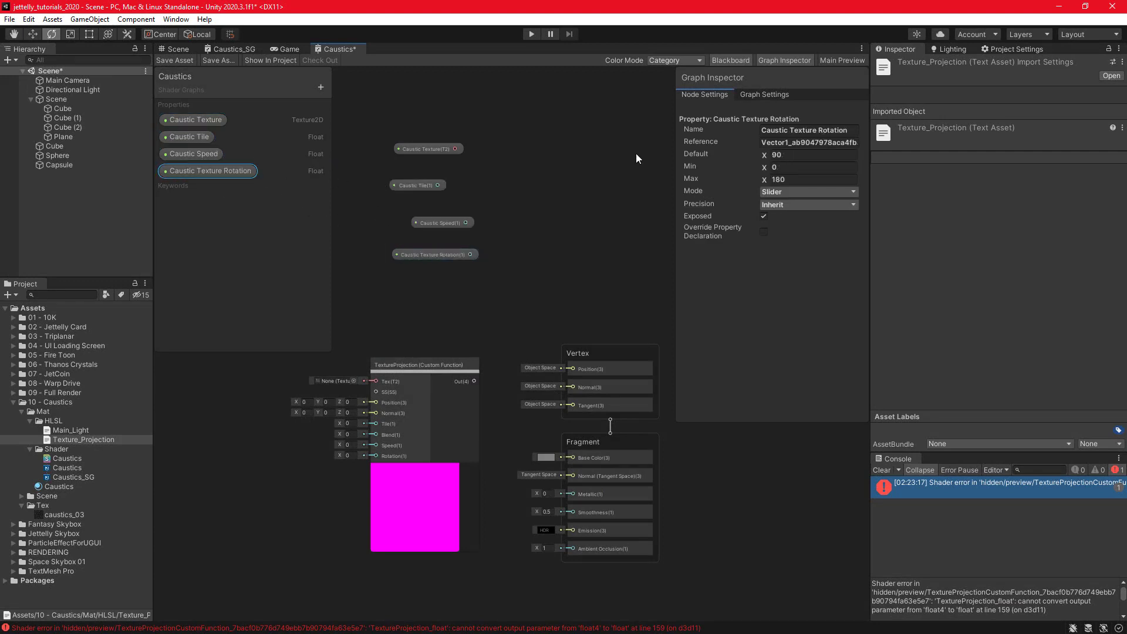
pyautogui.click(721, 60)
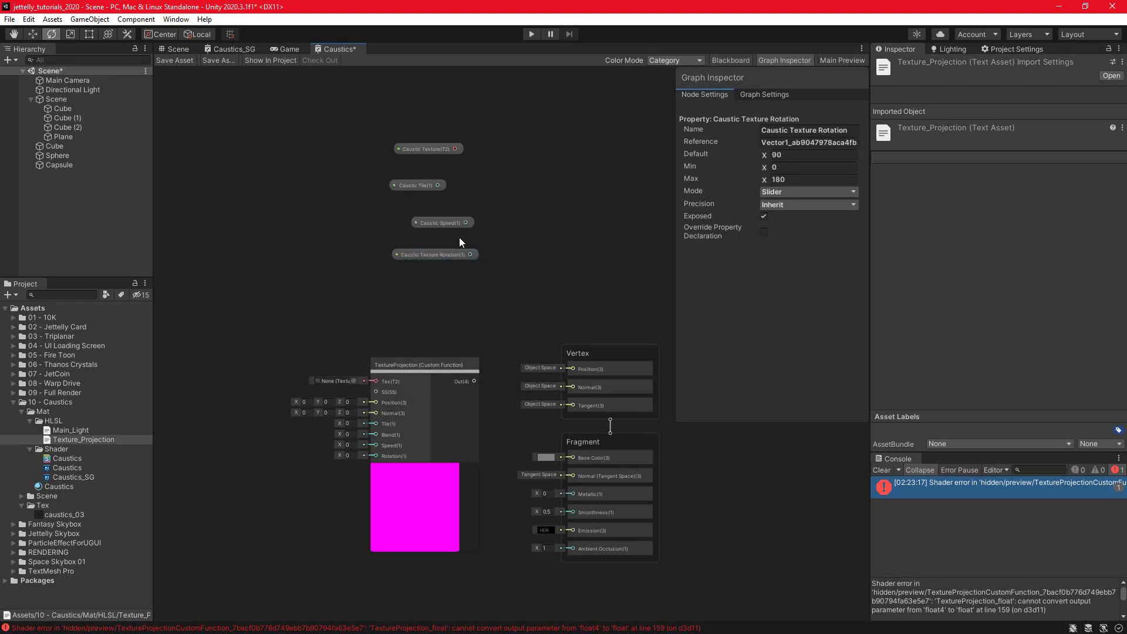
pyautogui.moveTo(459, 237); pyautogui.dragTo(530, 219, button='middle')
pyautogui.moveTo(441, 108)
pyautogui.mouseDown()
pyautogui.moveTo(501, 234)
pyautogui.moveTo(409, 304)
pyautogui.mouseUp()
pyautogui.moveTo(343, 336); pyautogui.dragTo(283, 471)
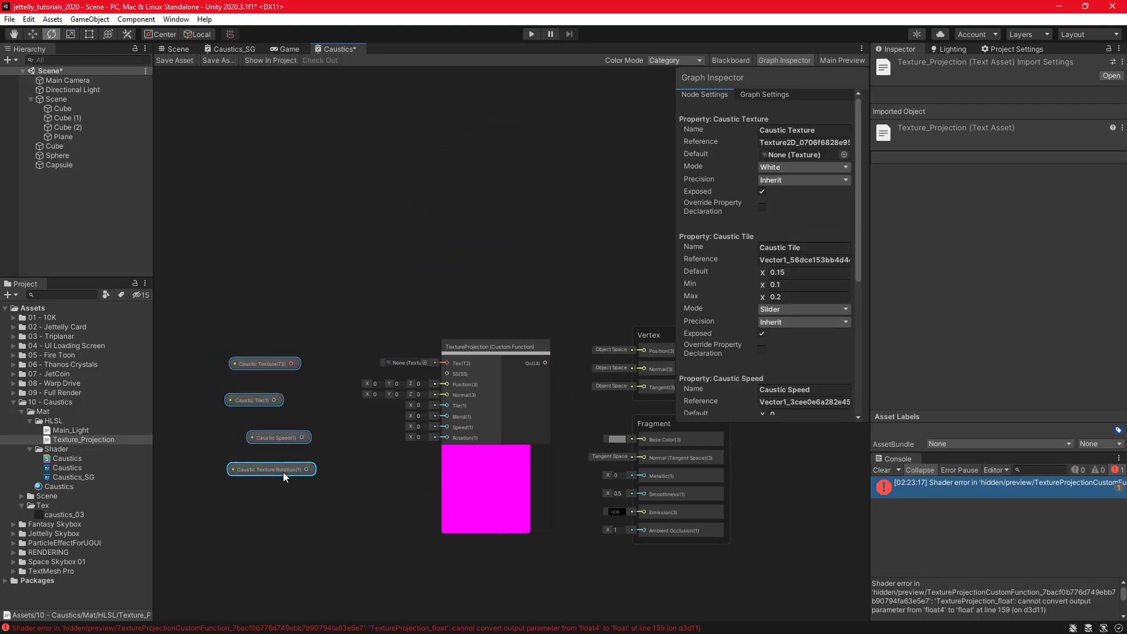
pyautogui.scroll(2, 425, 365)
pyautogui.scroll(2, 372, 385)
pyautogui.click(325, 350)
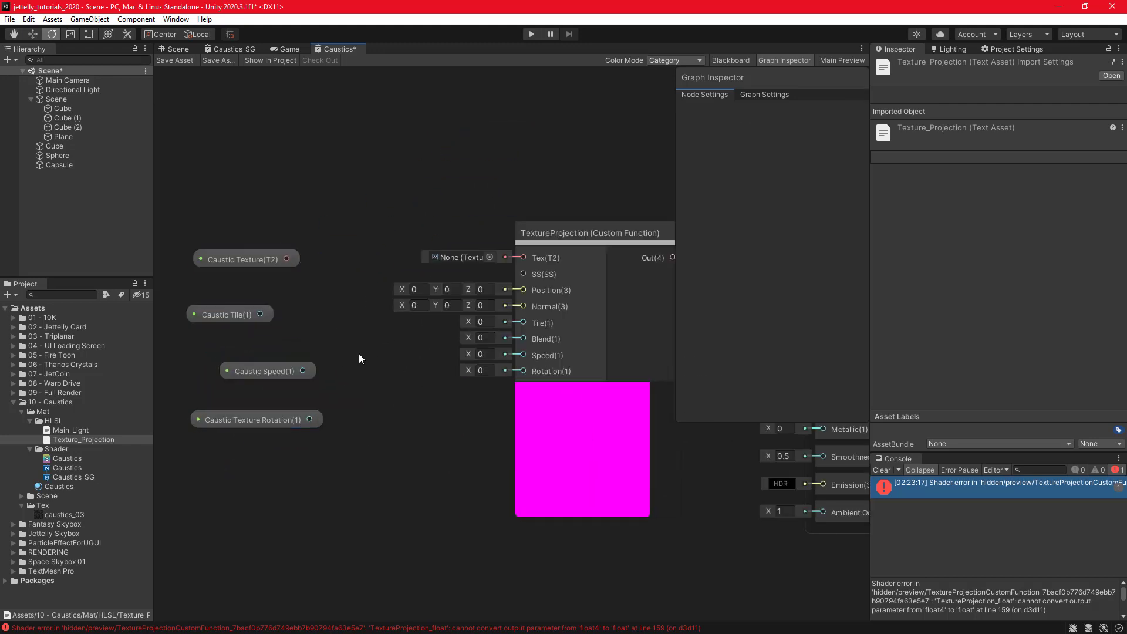
# Wire Caustic Tile, Caustic Speed and Caustic Texture Rotation into TextureProjection's Tile, Speed and Rotation inputs.
pyautogui.moveTo(260, 314); pyautogui.dragTo(518, 326)
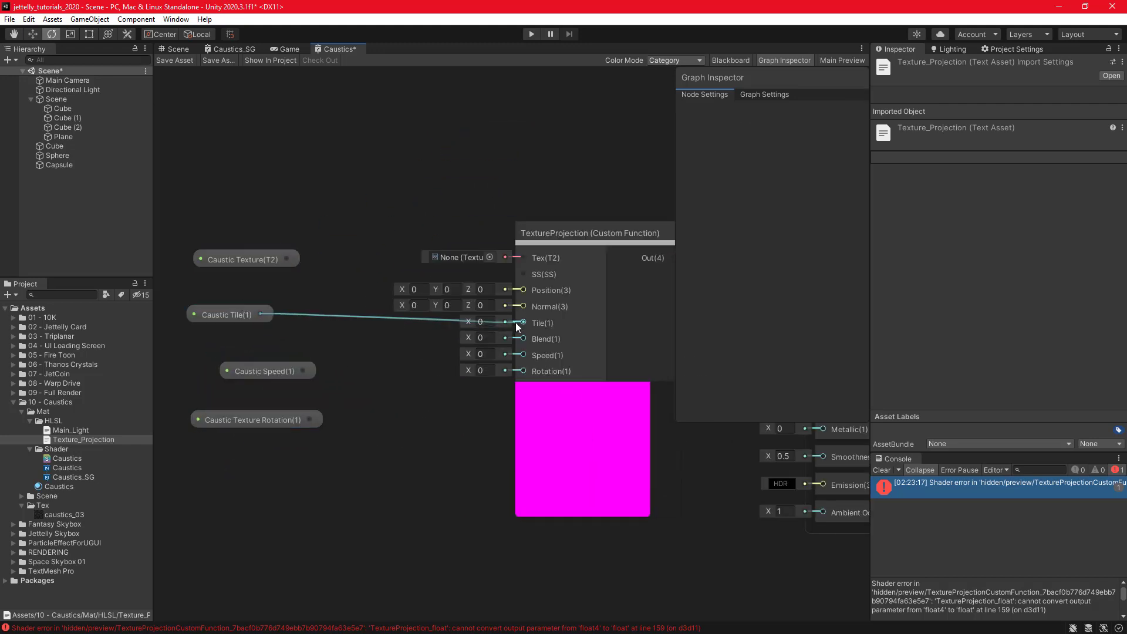
pyautogui.moveTo(236, 311); pyautogui.dragTo(350, 360)
pyautogui.moveTo(244, 372)
pyautogui.mouseDown()
pyautogui.moveTo(326, 386)
pyautogui.moveTo(517, 355)
pyautogui.mouseUp()
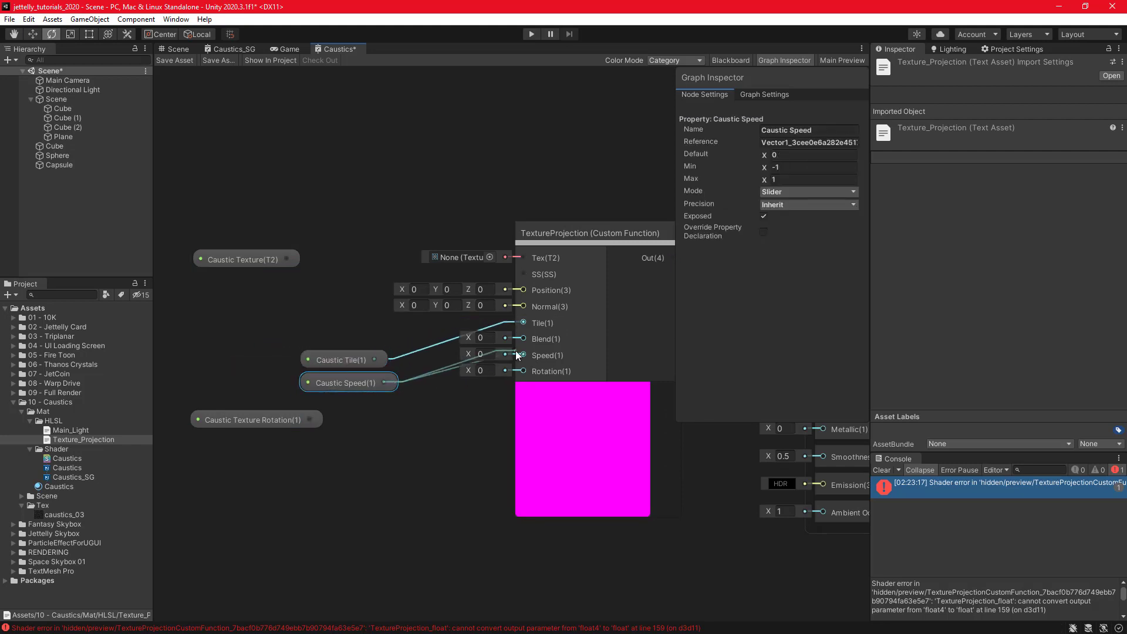
pyautogui.moveTo(268, 420); pyautogui.dragTo(523, 370)
pyautogui.moveTo(250, 259)
pyautogui.mouseDown()
pyautogui.moveTo(356, 219)
pyautogui.moveTo(346, 201)
pyautogui.moveTo(523, 257)
pyautogui.mouseUp()
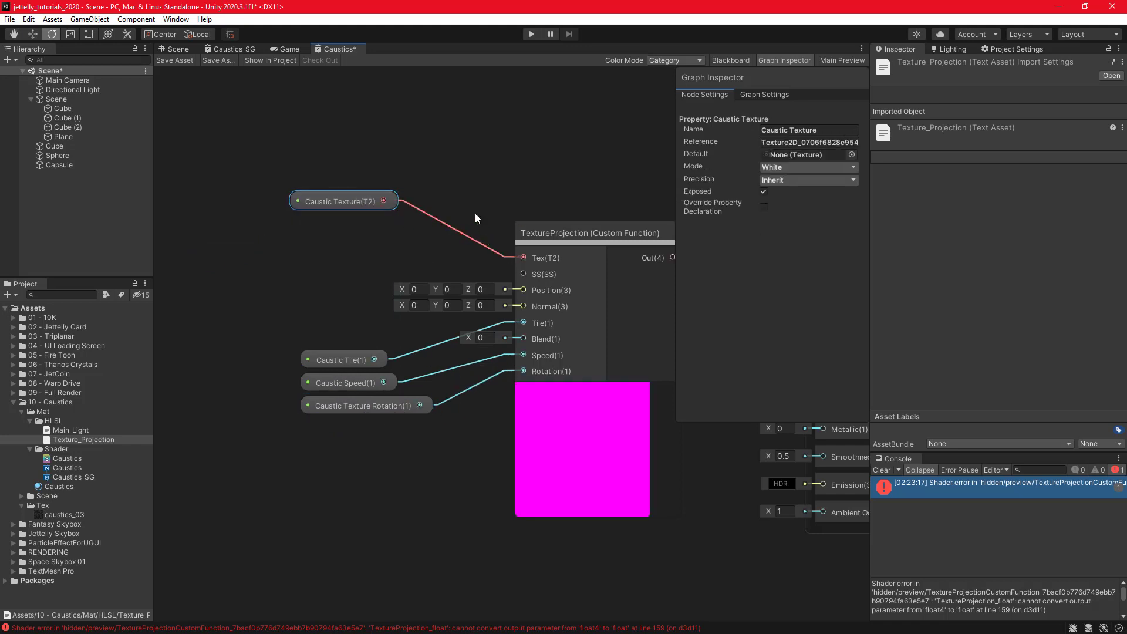
pyautogui.moveTo(474, 213); pyautogui.dragTo(455, 199, button='middle')
pyautogui.click(784, 60)
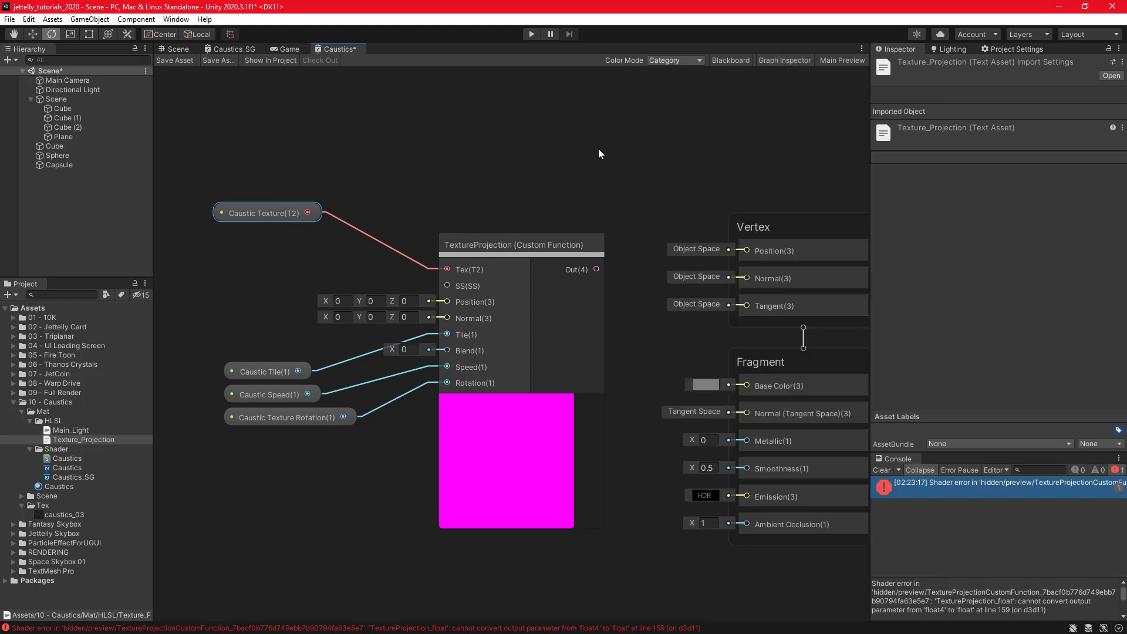
pyautogui.moveTo(599, 154); pyautogui.dragTo(585, 155, button='middle')
pyautogui.click(533, 167)
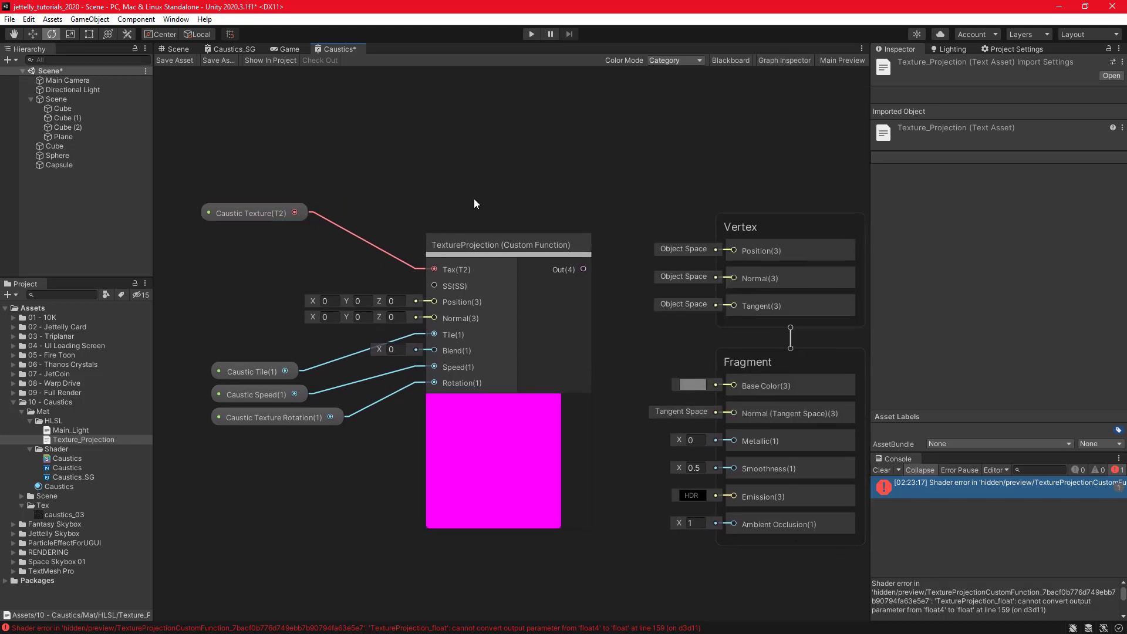
# Add a Position node with collapsed preview and wire it to TextureProjection's Position input.
pyautogui.moveTo(335, 247); pyautogui.dragTo(481, 224, button='middle')
pyautogui.press('space')
pyautogui.write('pos')
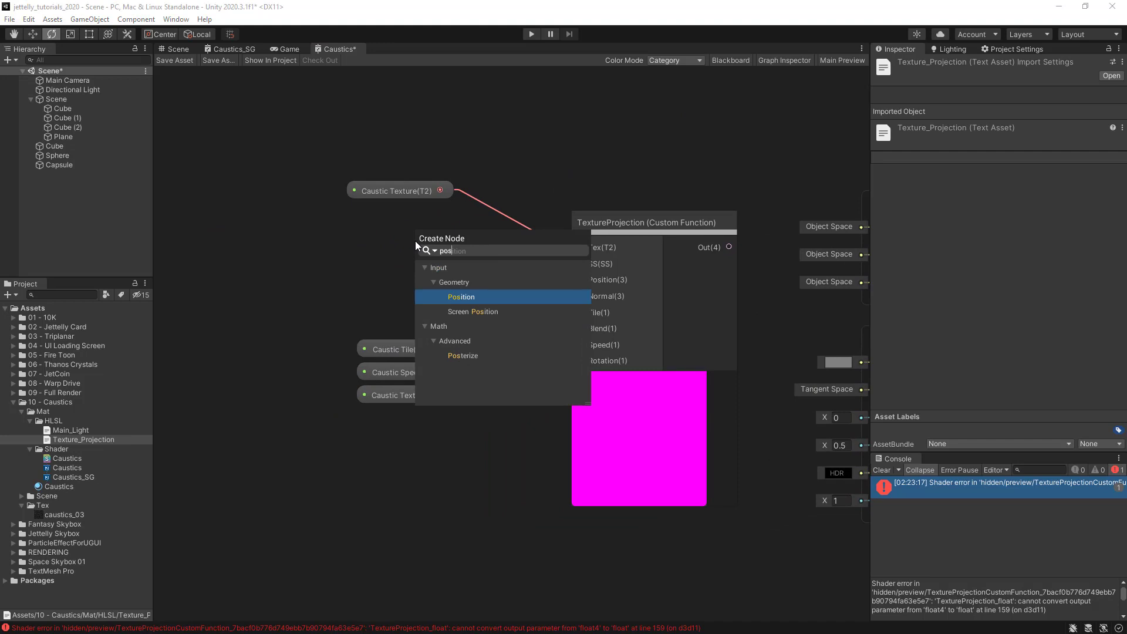
pyautogui.press('Return')
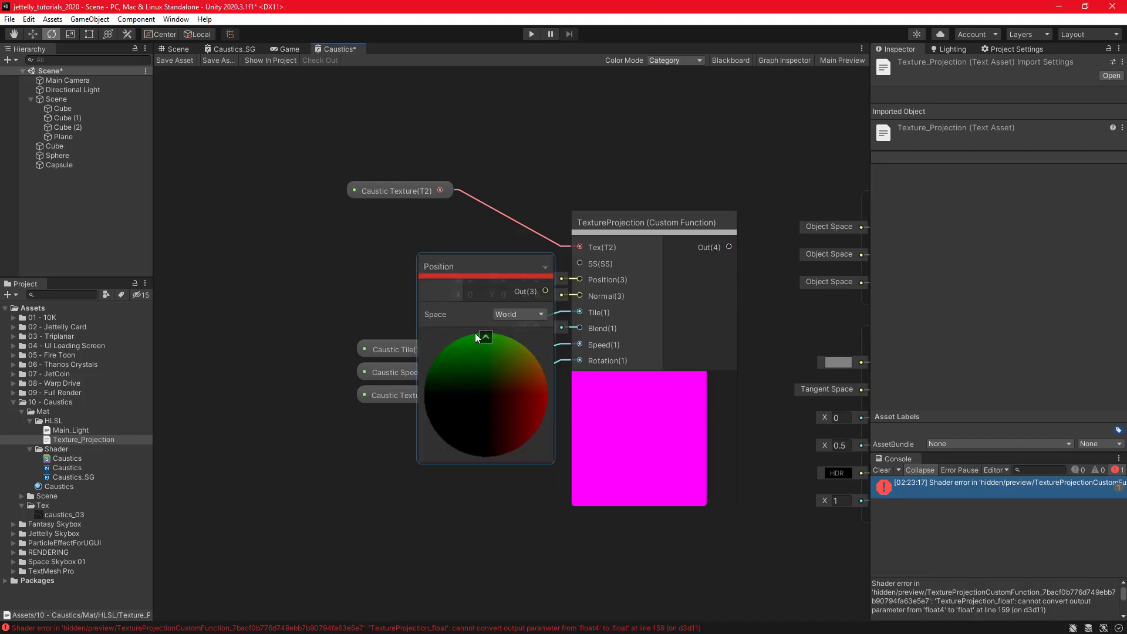
pyautogui.click(485, 336)
pyautogui.moveTo(484, 267)
pyautogui.mouseDown()
pyautogui.moveTo(413, 217)
pyautogui.moveTo(383, 143)
pyautogui.mouseUp()
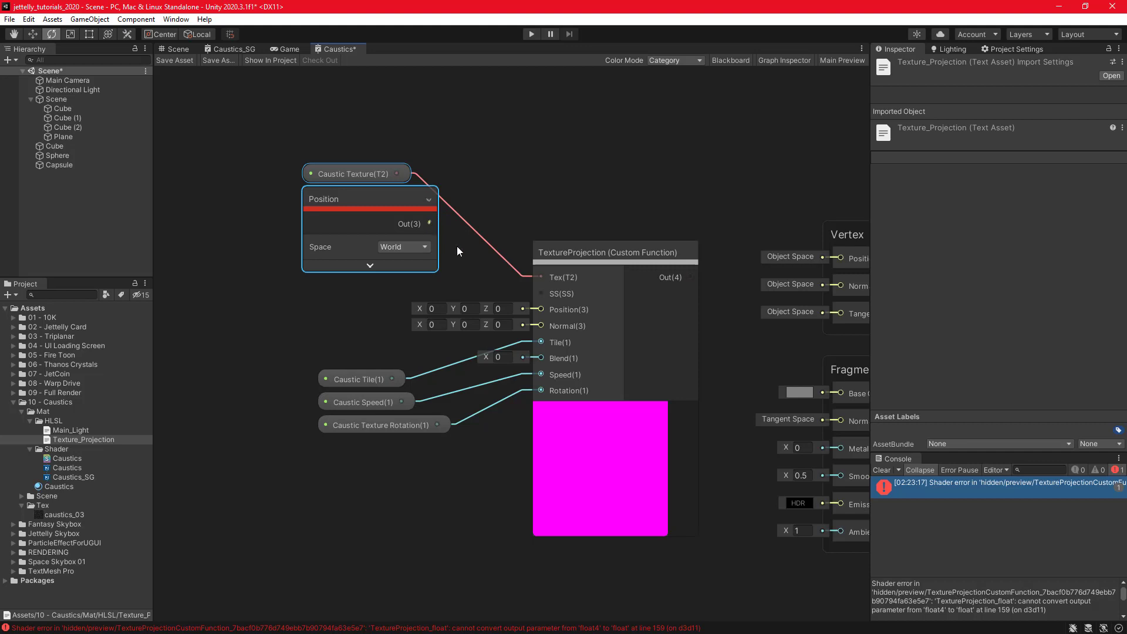
pyautogui.moveTo(429, 223); pyautogui.dragTo(541, 310)
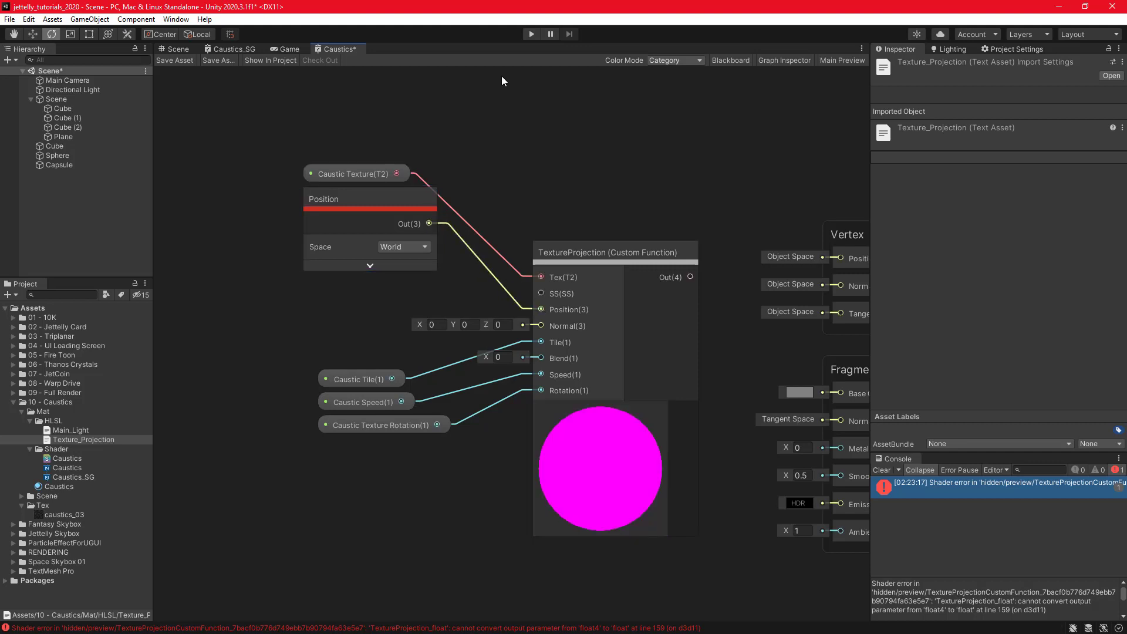
# Add a Normal Vector node with collapsed preview and wire it to the Normal input.
pyautogui.press('space')
pyautogui.write('normal')
pyautogui.press('Down')
pyautogui.press('Down')
pyautogui.press('Down')
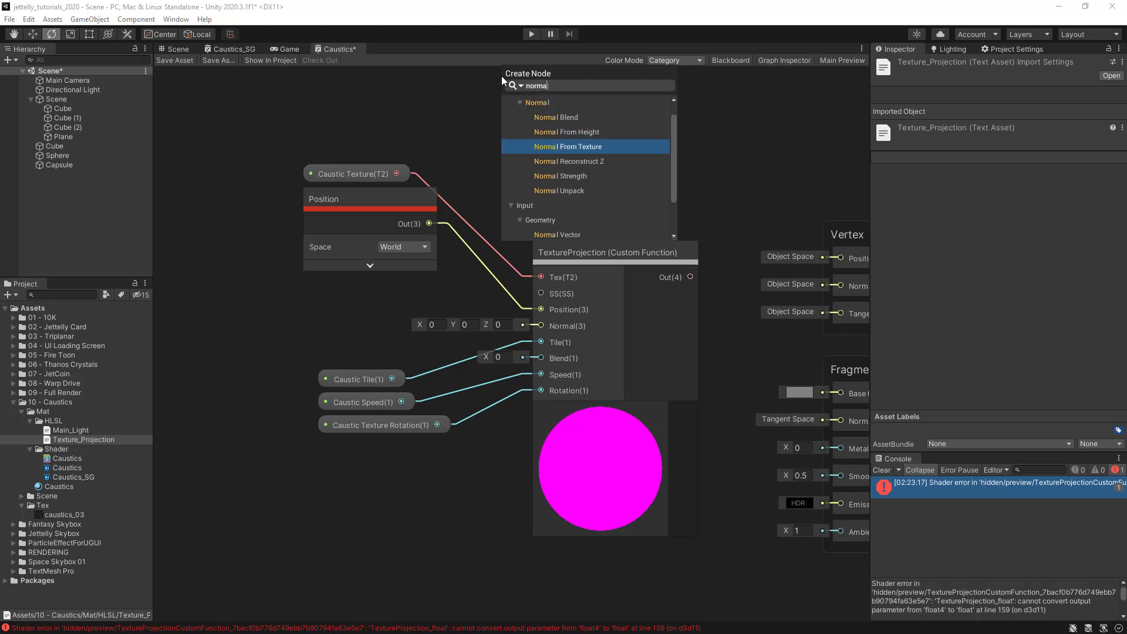
pyautogui.press('Down')
pyautogui.press('Down')
pyautogui.press('Down')
pyautogui.press('Down')
pyautogui.press('Down')
pyautogui.press('Return')
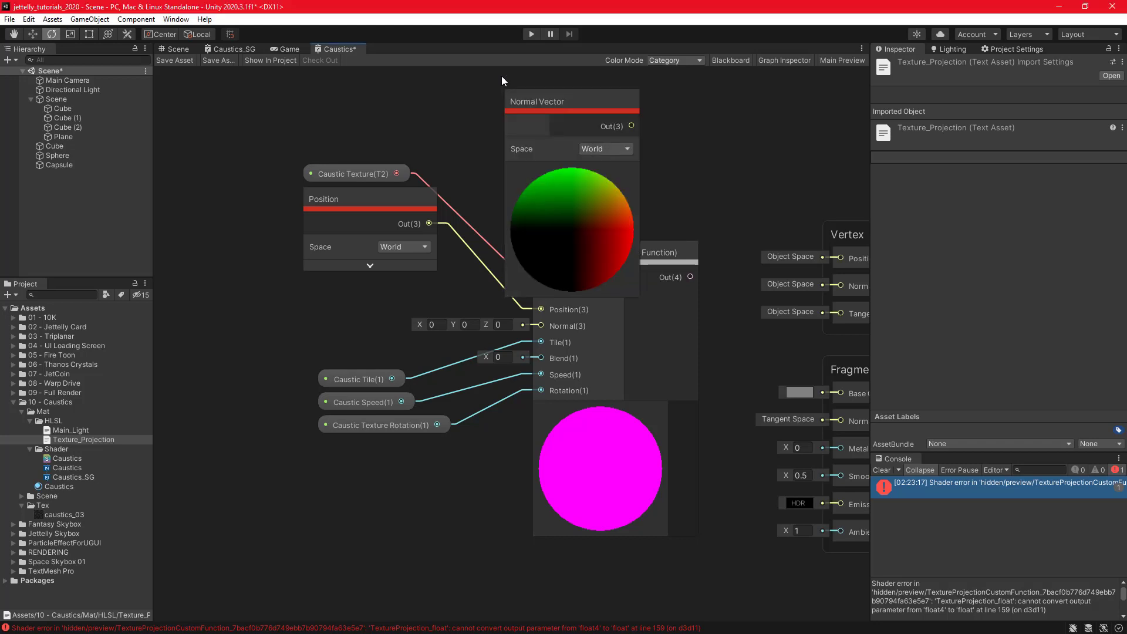
pyautogui.click(571, 169)
pyautogui.moveTo(574, 89)
pyautogui.mouseDown()
pyautogui.moveTo(459, 258)
pyautogui.moveTo(371, 297)
pyautogui.mouseUp()
pyautogui.moveTo(309, 475)
pyautogui.mouseDown()
pyautogui.moveTo(389, 384)
pyautogui.moveTo(343, 456)
pyautogui.mouseUp()
pyautogui.moveTo(429, 328); pyautogui.dragTo(540, 337)
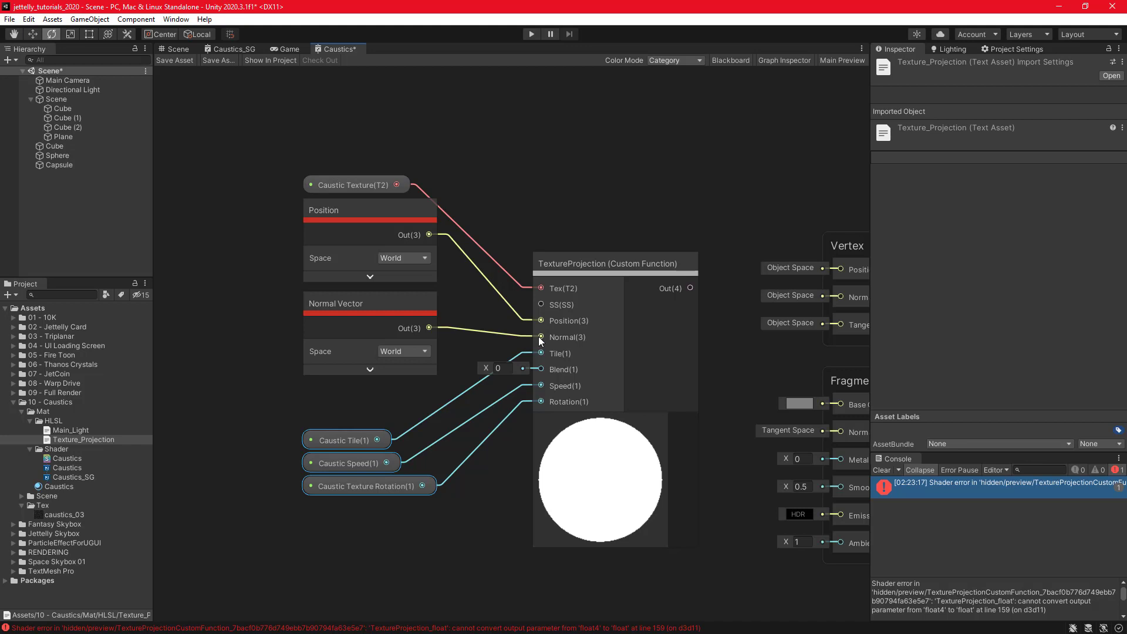
# Set Blend to 1 and make caustics_03 the Caustic Texture property's default texture.
pyautogui.click(498, 368)
pyautogui.write('1')
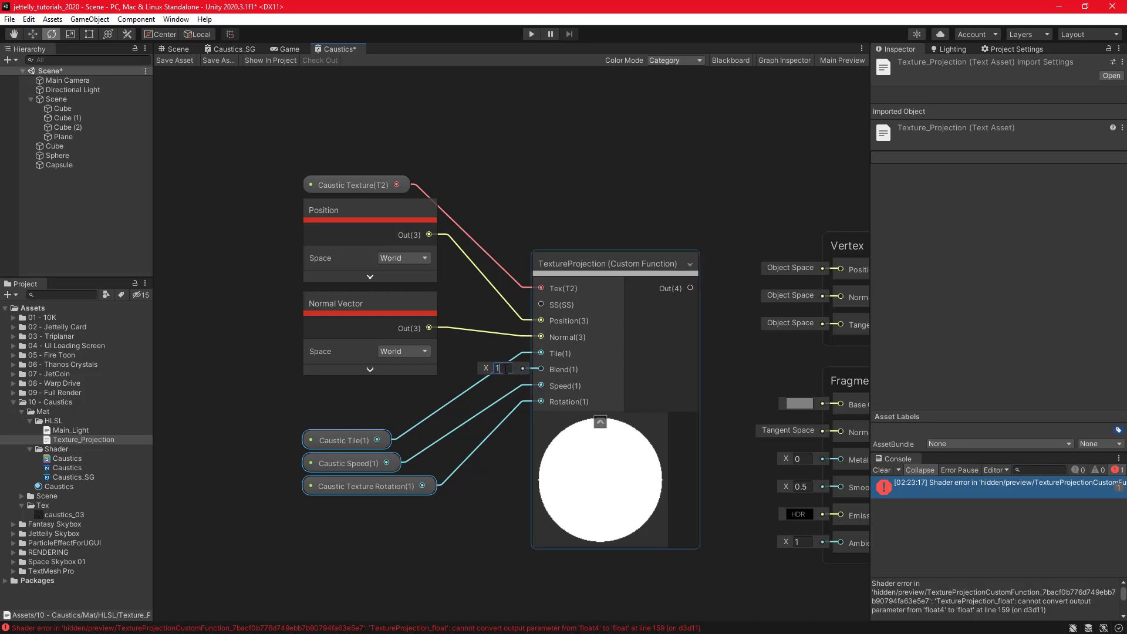
pyautogui.click(379, 185)
pyautogui.click(786, 61)
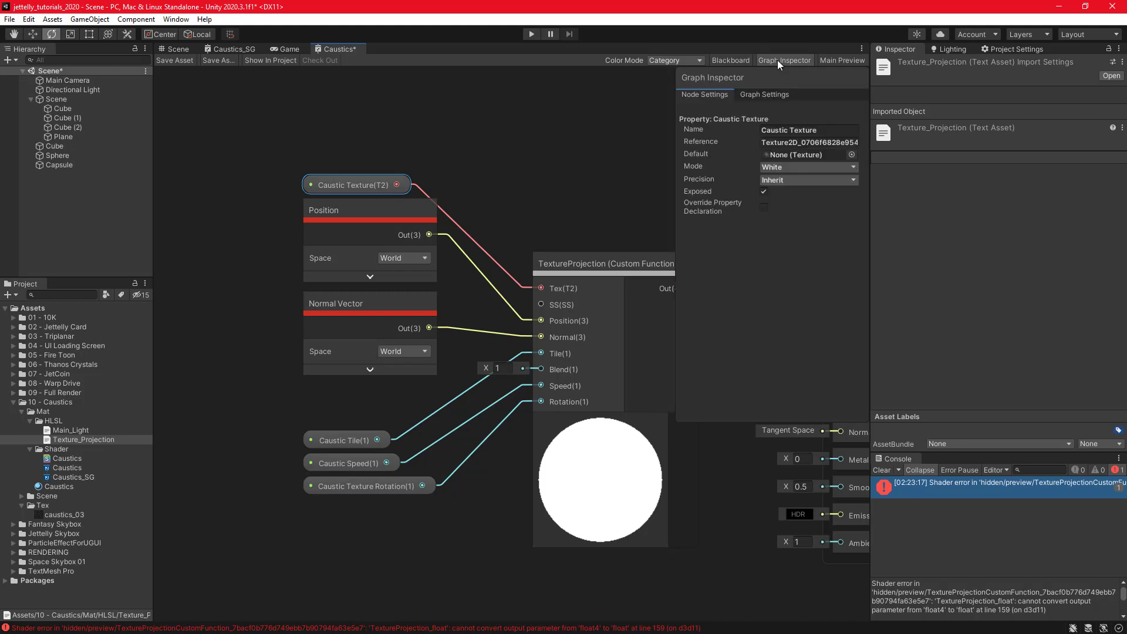
pyautogui.click(850, 154)
pyautogui.write('ca')
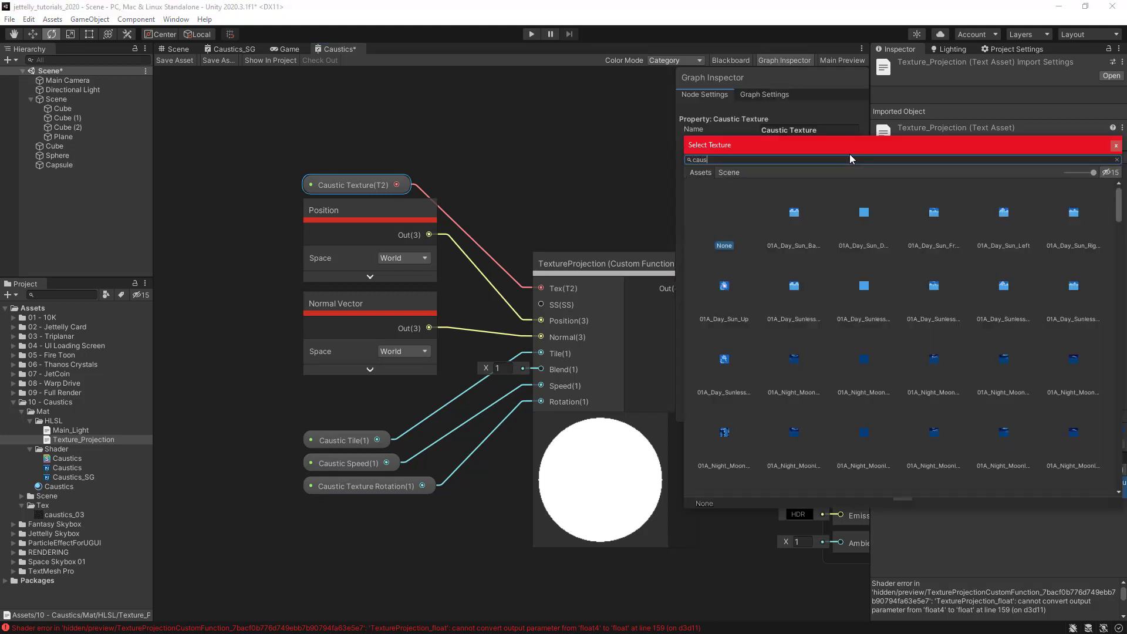
pyautogui.write('us')
pyautogui.click(724, 194)
pyautogui.doubleClick(724, 195)
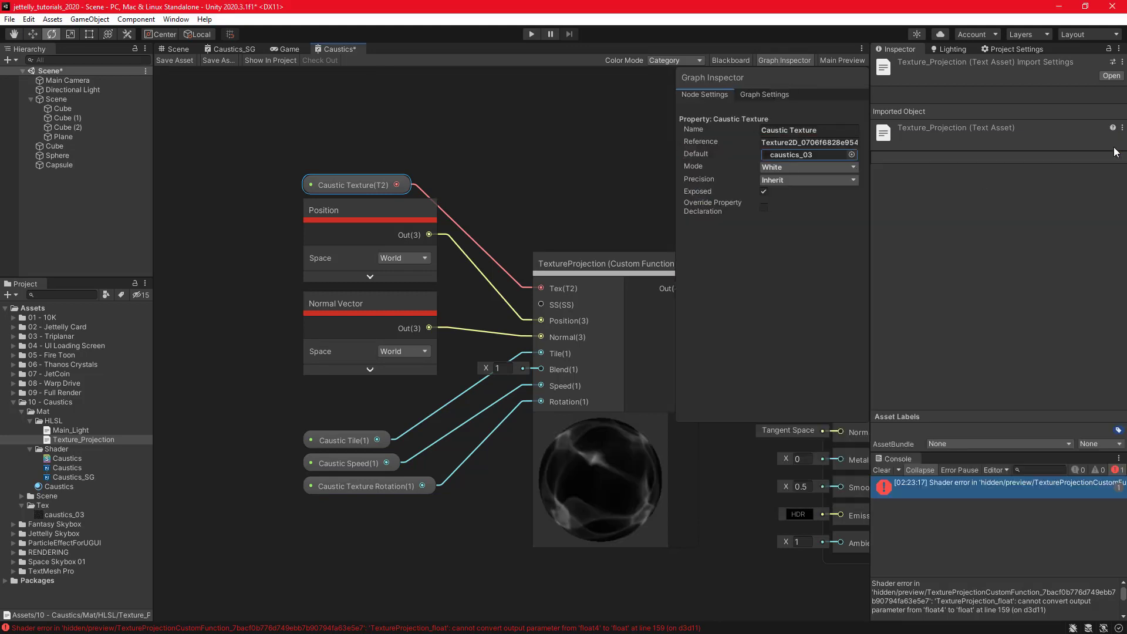
pyautogui.scroll(-2, 552, 204)
pyautogui.scroll(-1, 469, 249)
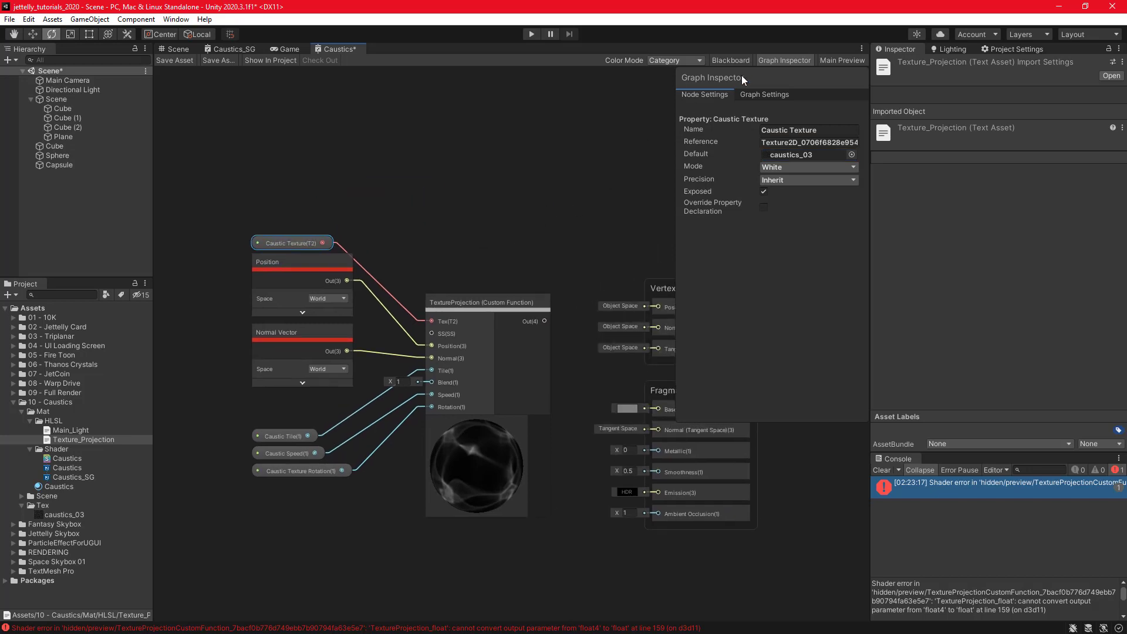
pyautogui.click(775, 57)
pyautogui.moveTo(530, 214); pyautogui.dragTo(572, 206, button='middle')
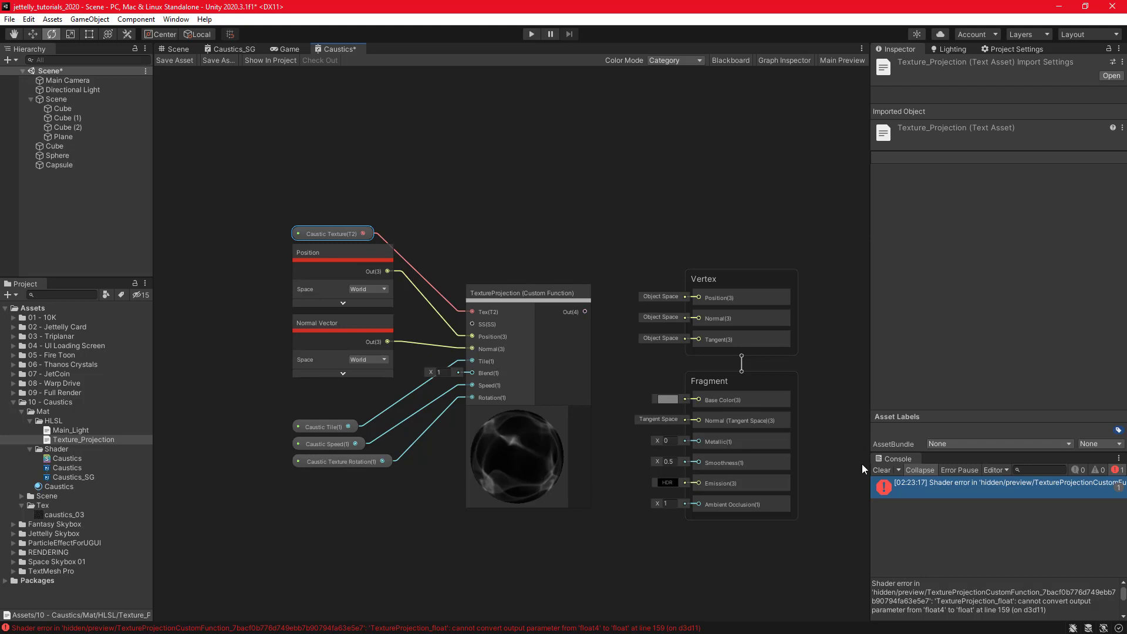
# Clear the Console errors, wire TextureProjection Out to Base Color, and save the graph.
pyautogui.click(880, 469)
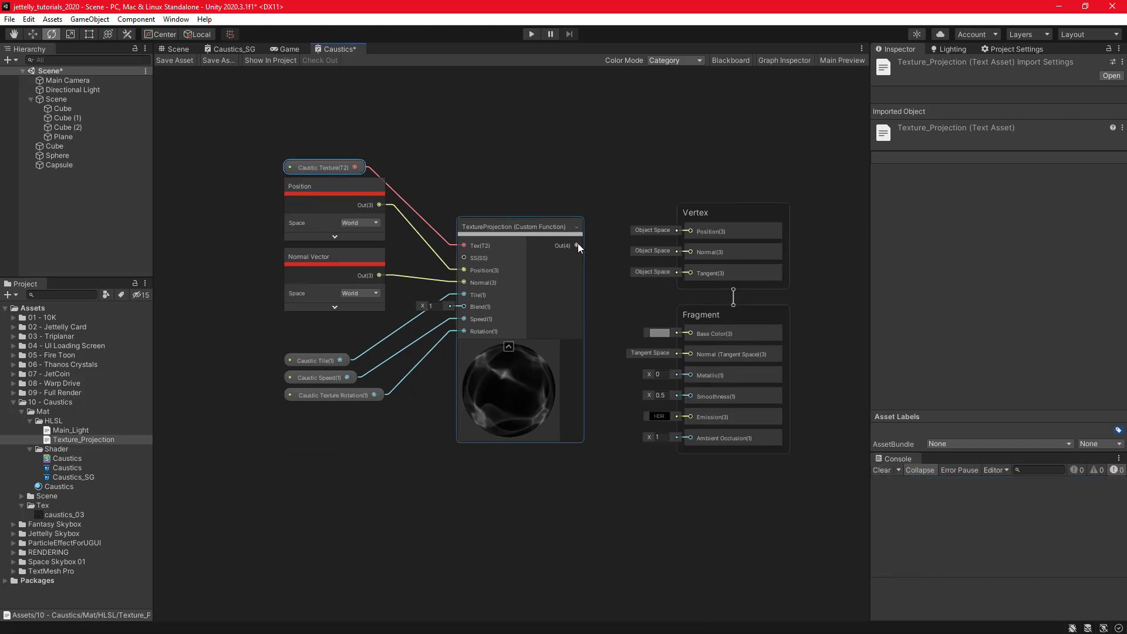
pyautogui.moveTo(577, 245); pyautogui.dragTo(690, 332)
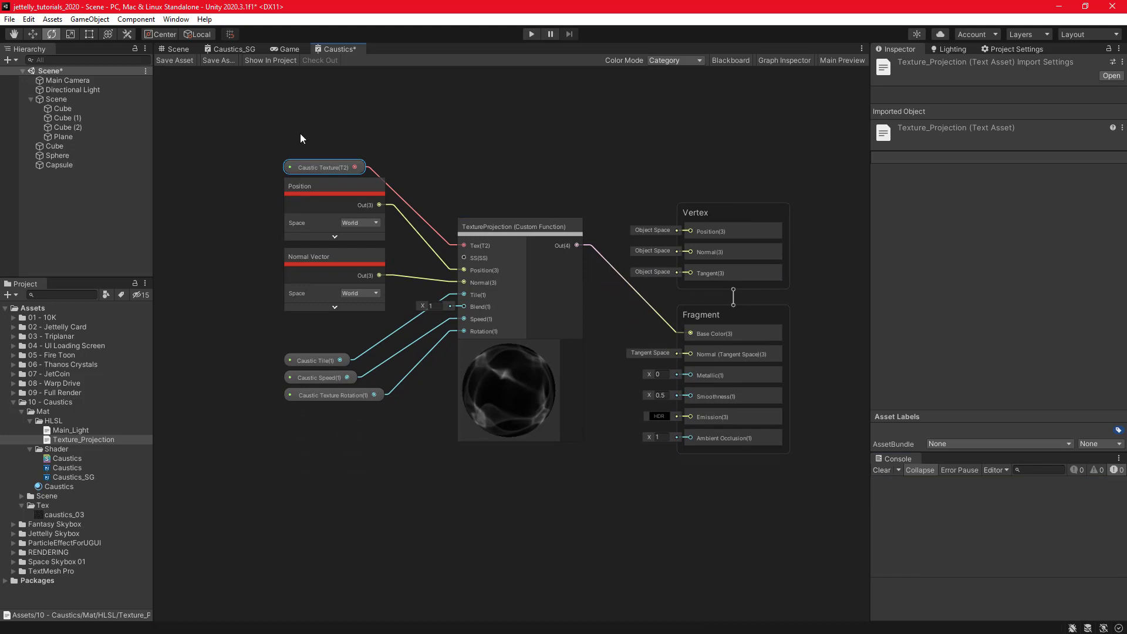
pyautogui.click(181, 58)
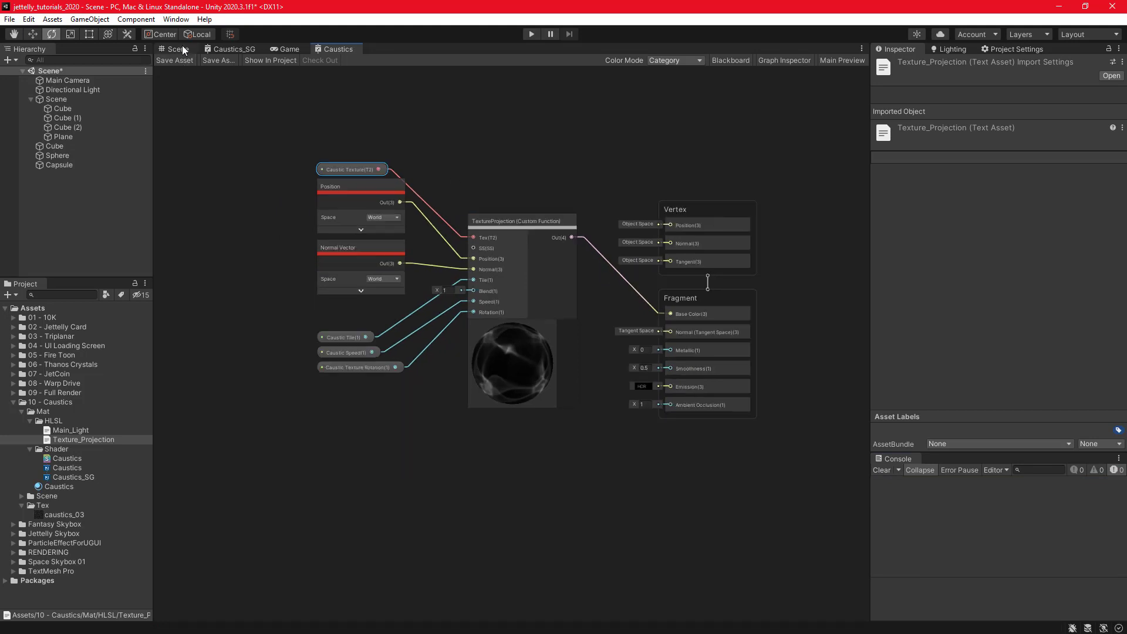
pyautogui.click(182, 46)
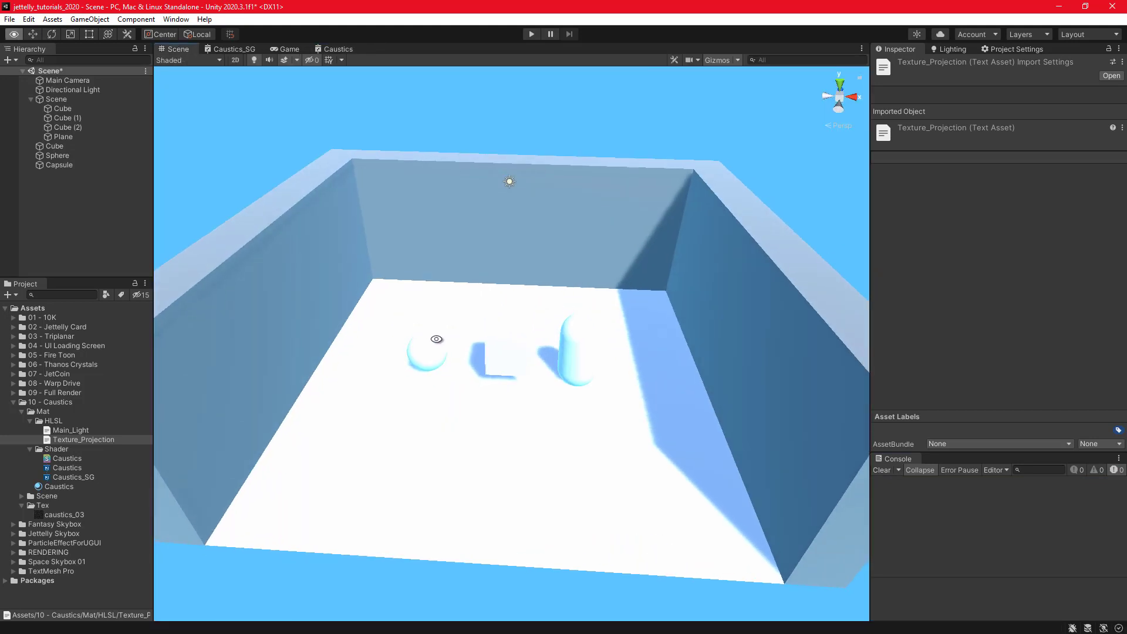
# Assign caustics_03 to the Caustics material's Caustic Texture slot.
pyautogui.click(55, 487)
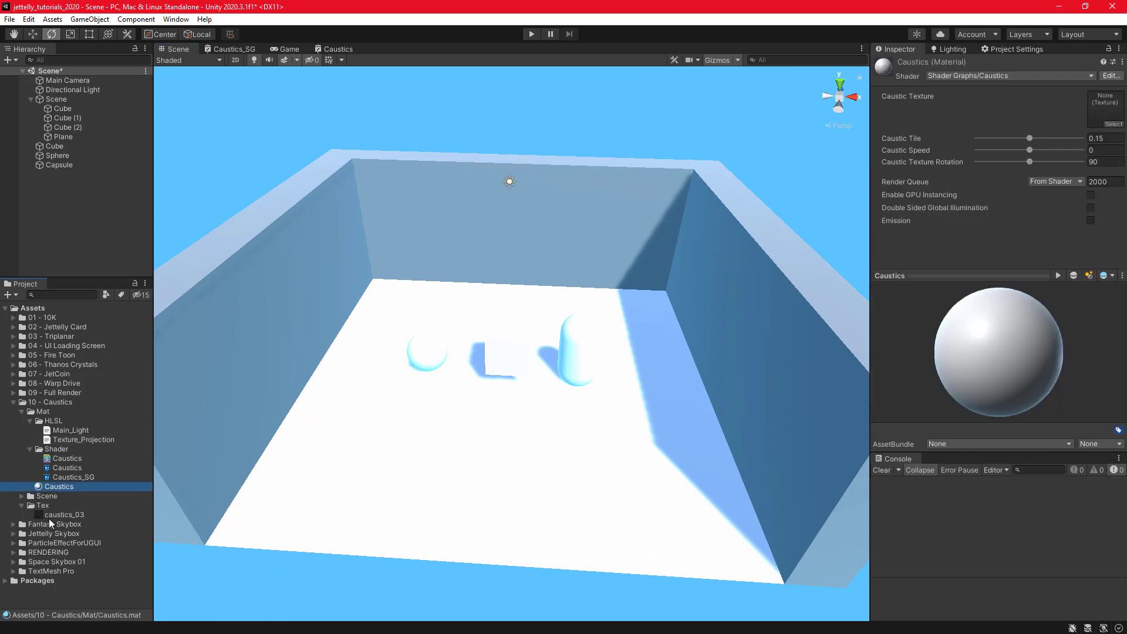
pyautogui.moveTo(47, 514); pyautogui.dragTo(1092, 103)
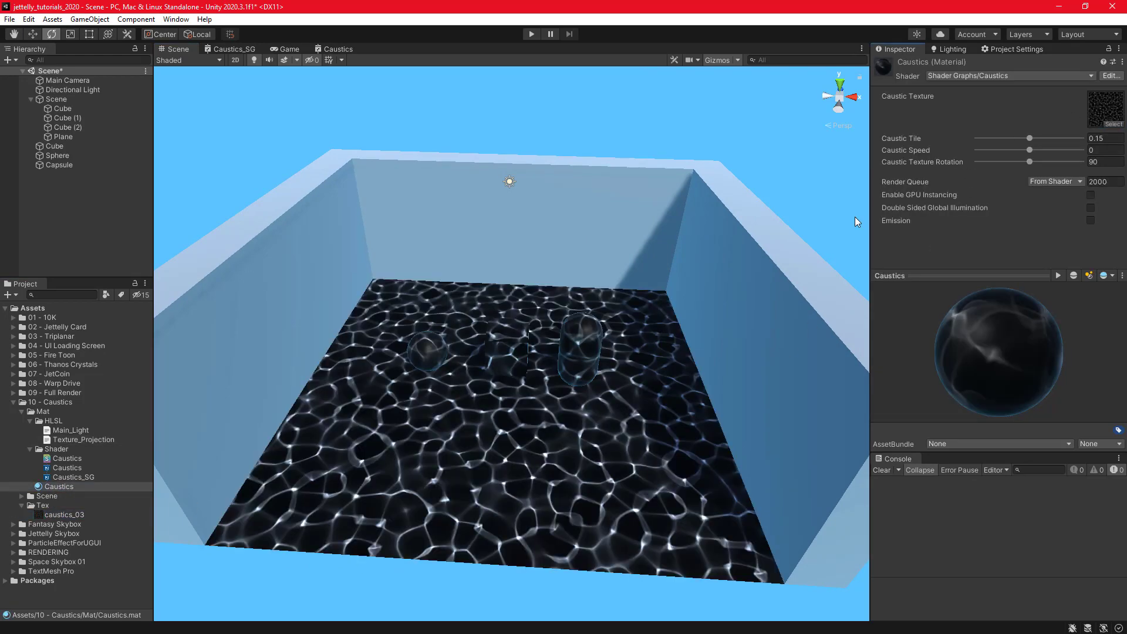
pyautogui.moveTo(499, 400)
pyautogui.keyDown('alt'); pyautogui.mouseDown()
pyautogui.moveTo(500, 349)
pyautogui.moveTo(593, 358)
pyautogui.moveTo(702, 334)
pyautogui.moveTo(657, 326)
pyautogui.mouseUp(); pyautogui.keyUp('alt')
# Tilt and raise the Capsule above the floor, and shift the Cube left along X.
pyautogui.click(598, 363)
pyautogui.press('f')
pyautogui.moveTo(502, 306); pyautogui.dragTo(572, 318)
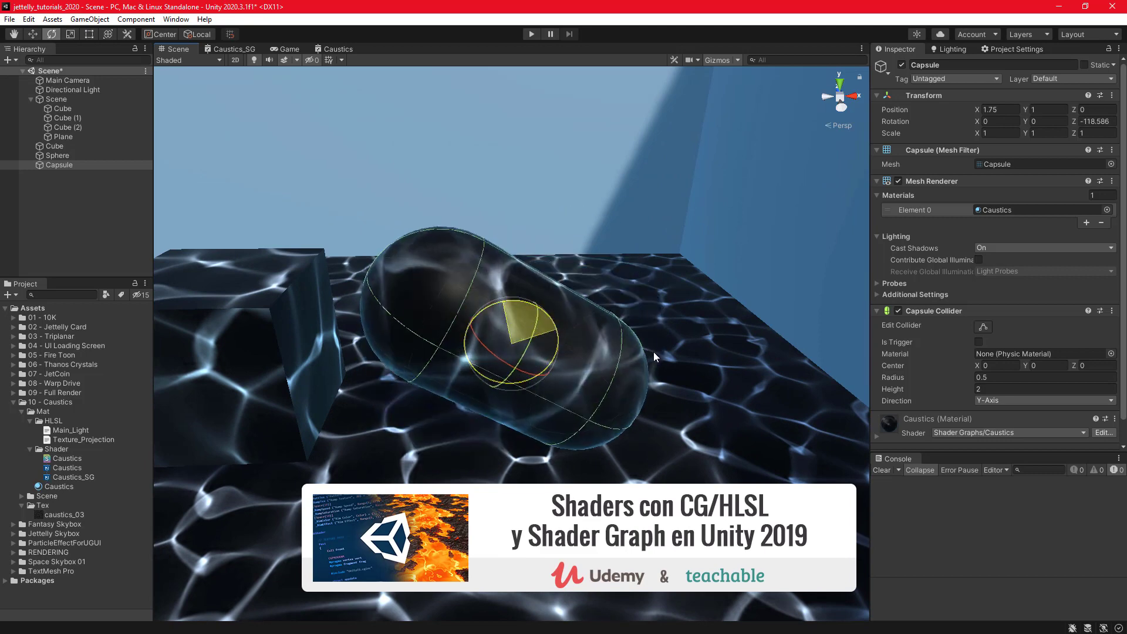
pyautogui.press('w')
pyautogui.scroll(-3, 532, 336)
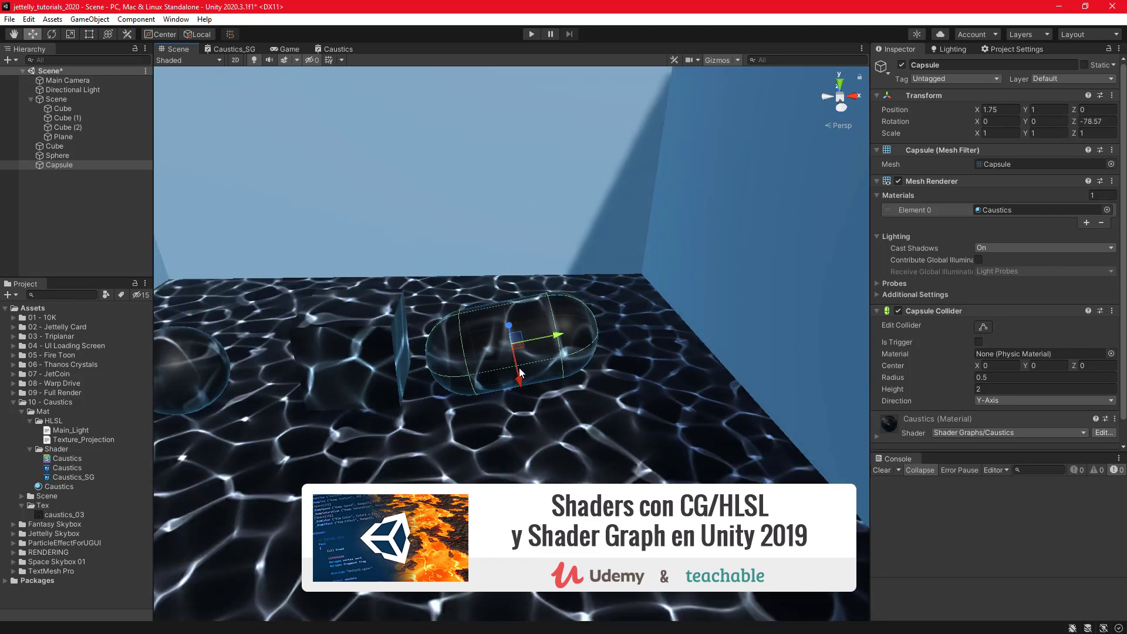
pyautogui.moveTo(515, 366); pyautogui.dragTo(499, 288)
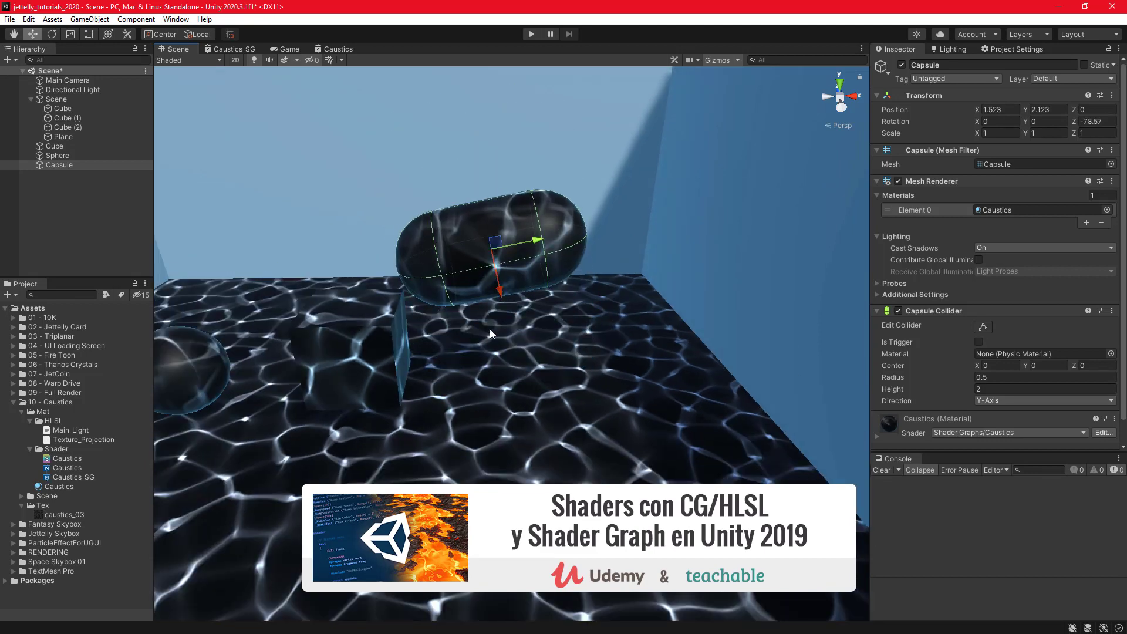
pyautogui.scroll(-5, 505, 294)
pyautogui.click(554, 311)
pyautogui.moveTo(555, 311); pyautogui.dragTo(521, 311)
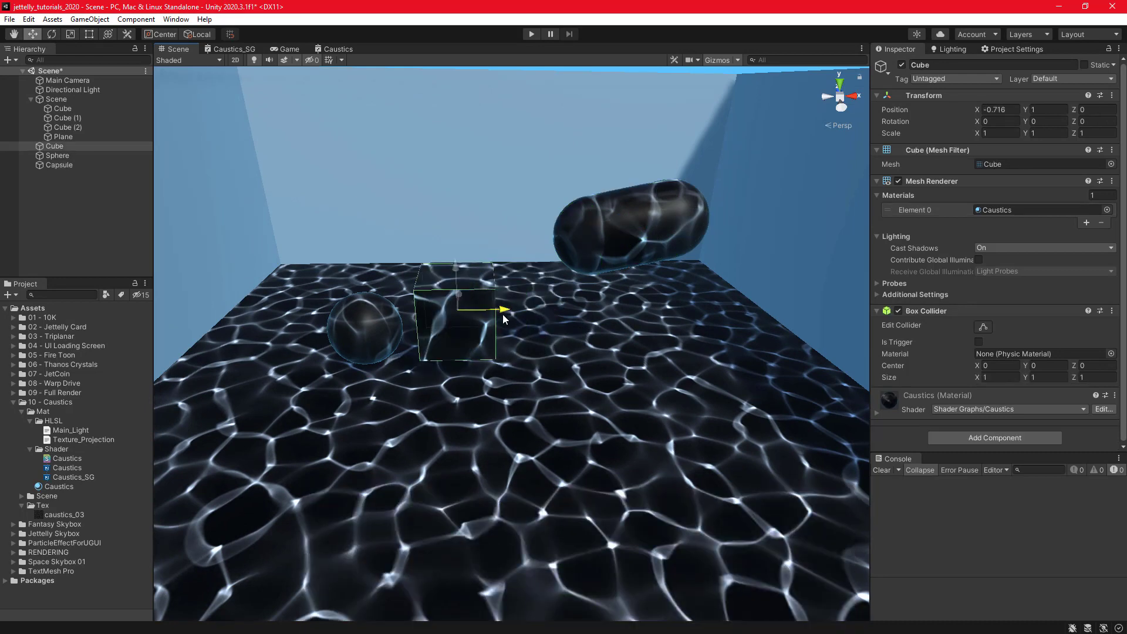
# Tune the Caustics material to Tile 0.1559, Rotation 110 and Speed 0.
pyautogui.click(62, 487)
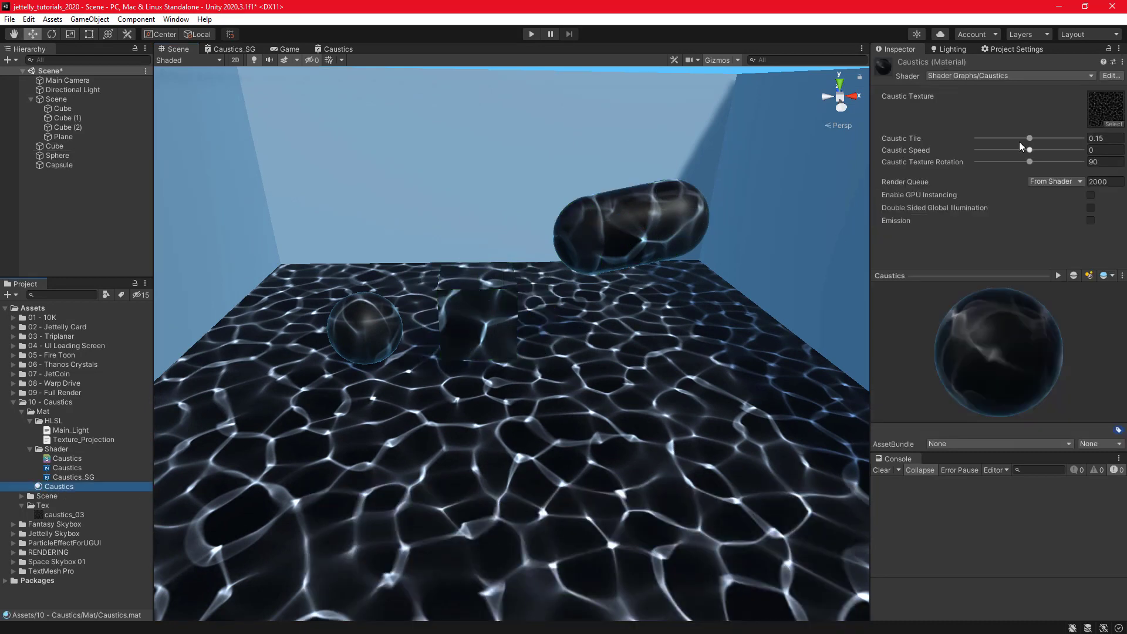
pyautogui.moveTo(1030, 138)
pyautogui.mouseDown()
pyautogui.moveTo(1041, 155)
pyautogui.moveTo(1020, 149)
pyautogui.moveTo(1073, 174)
pyautogui.moveTo(1041, 175)
pyautogui.mouseUp()
pyautogui.click(1023, 151)
pyautogui.click(1114, 151)
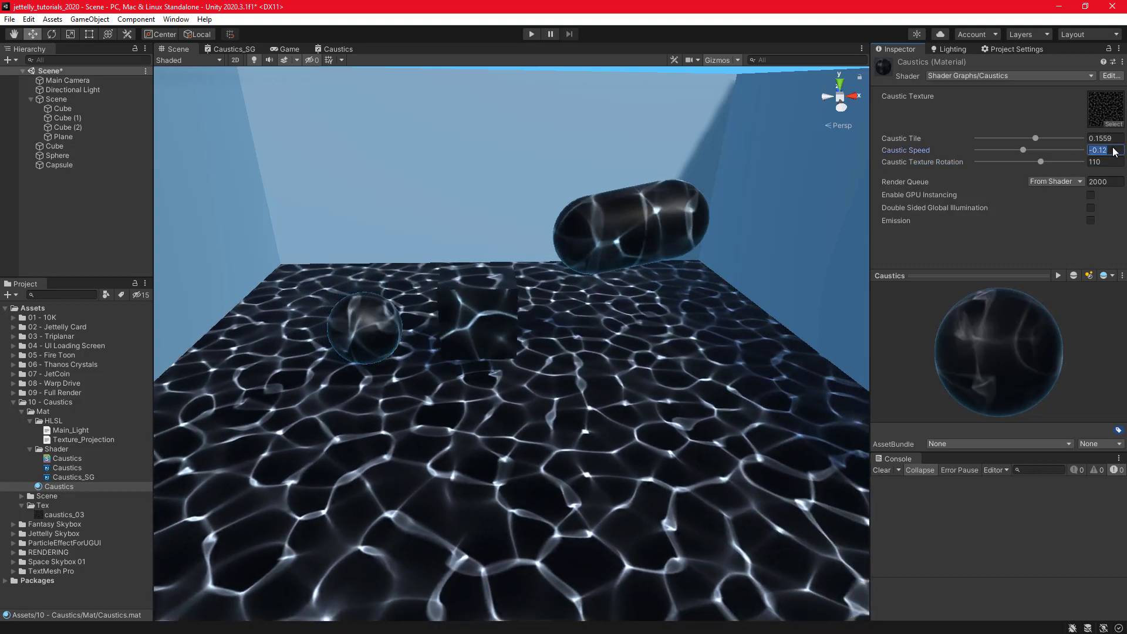
pyautogui.write('0')
pyautogui.moveTo(611, 315)
pyautogui.keyDown('alt'); pyautogui.mouseDown()
pyautogui.moveTo(678, 301)
pyautogui.moveTo(592, 356)
pyautogui.mouseUp(); pyautogui.keyUp('alt')
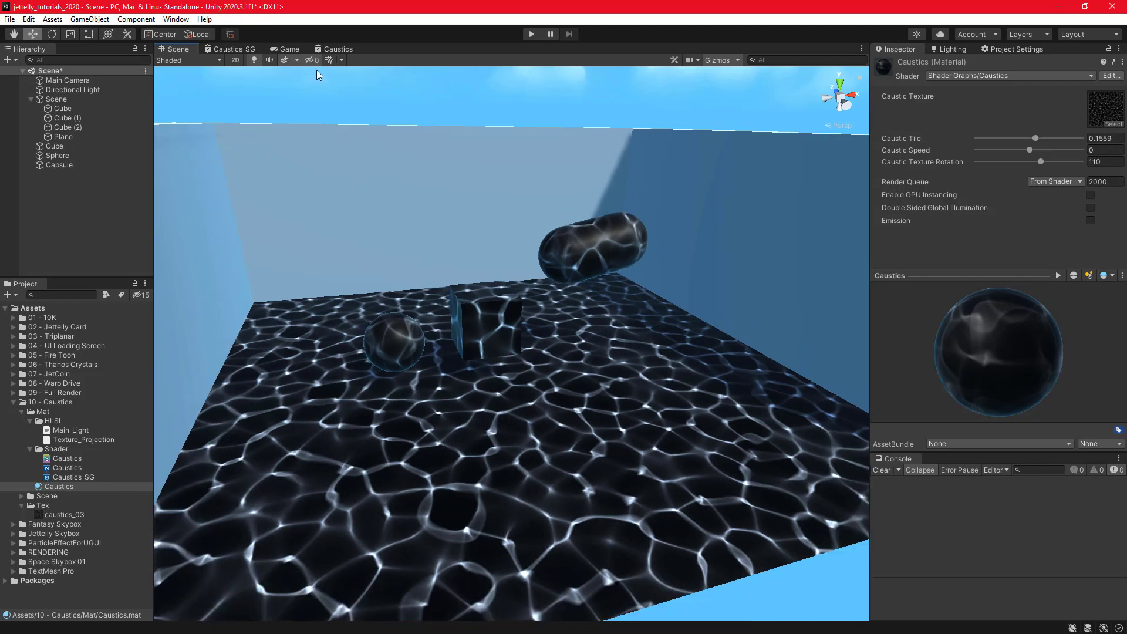
# Duplicate the TextureProjection node with Ctrl+D and place the copy below the original.
pyautogui.click(346, 51)
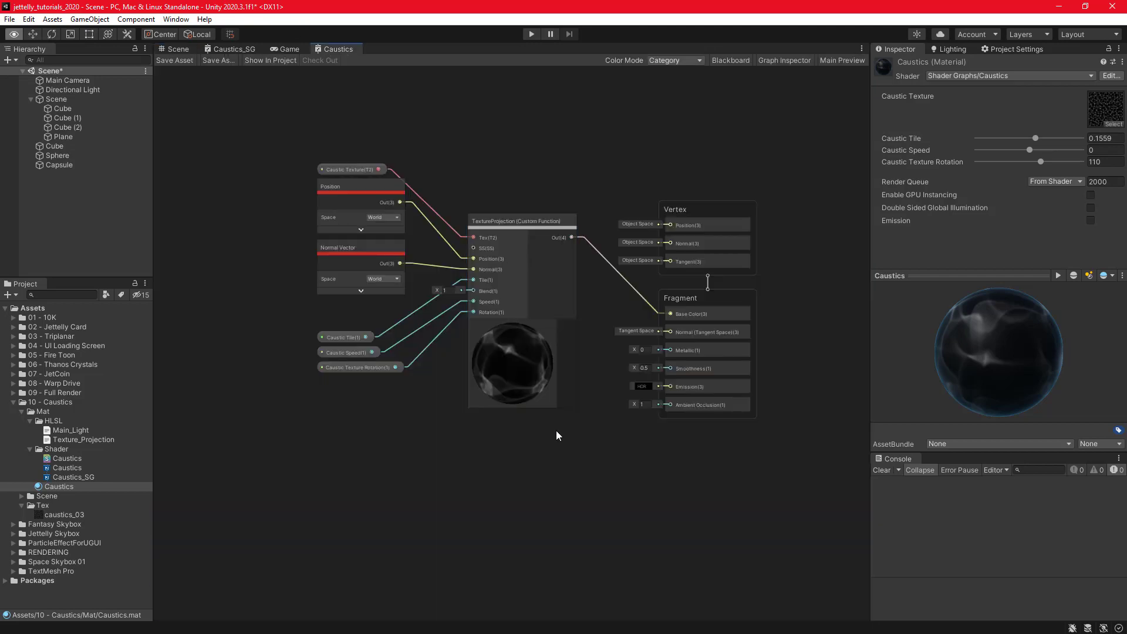
pyautogui.moveTo(541, 457); pyautogui.dragTo(500, 441, button='middle')
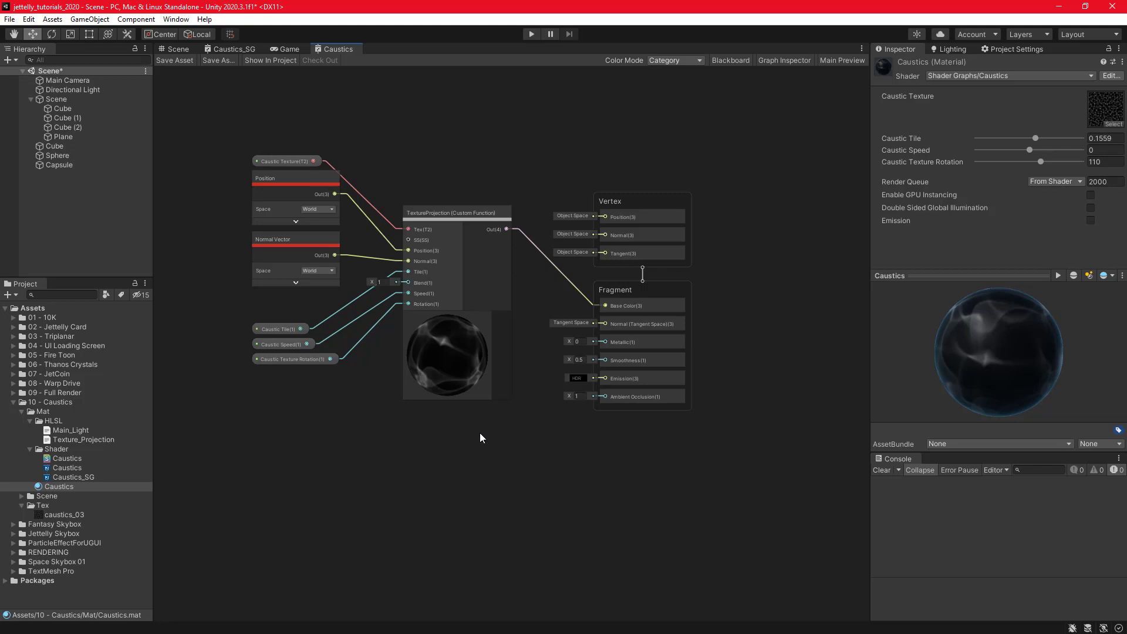
pyautogui.click(443, 210)
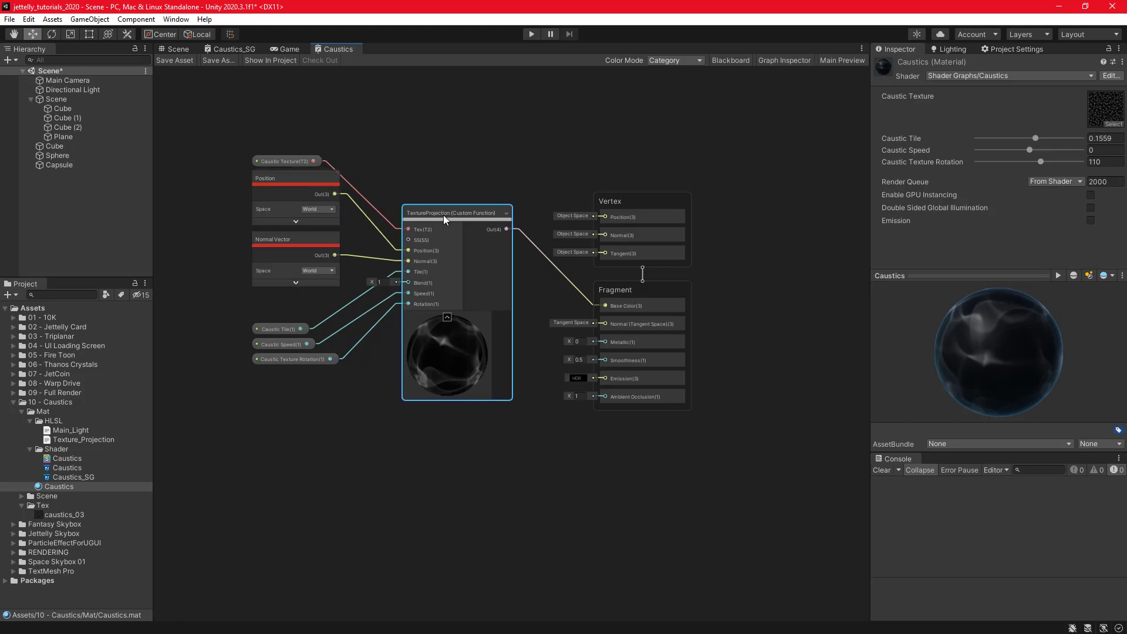
pyautogui.hotkey('ctrl', 'd')
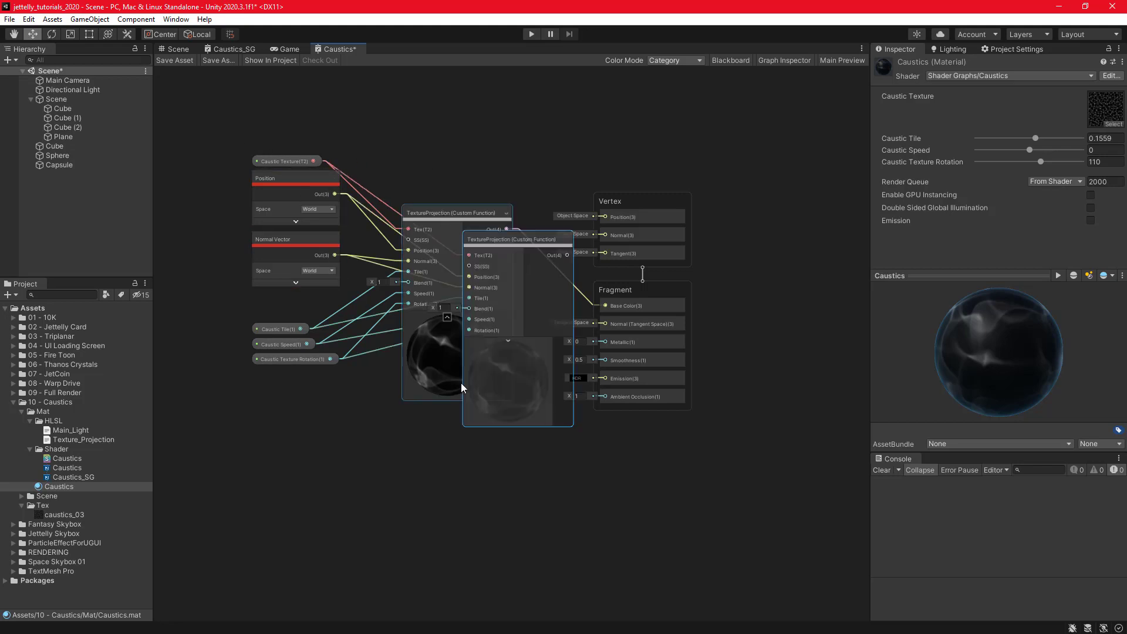
pyautogui.moveTo(522, 241); pyautogui.dragTo(460, 433)
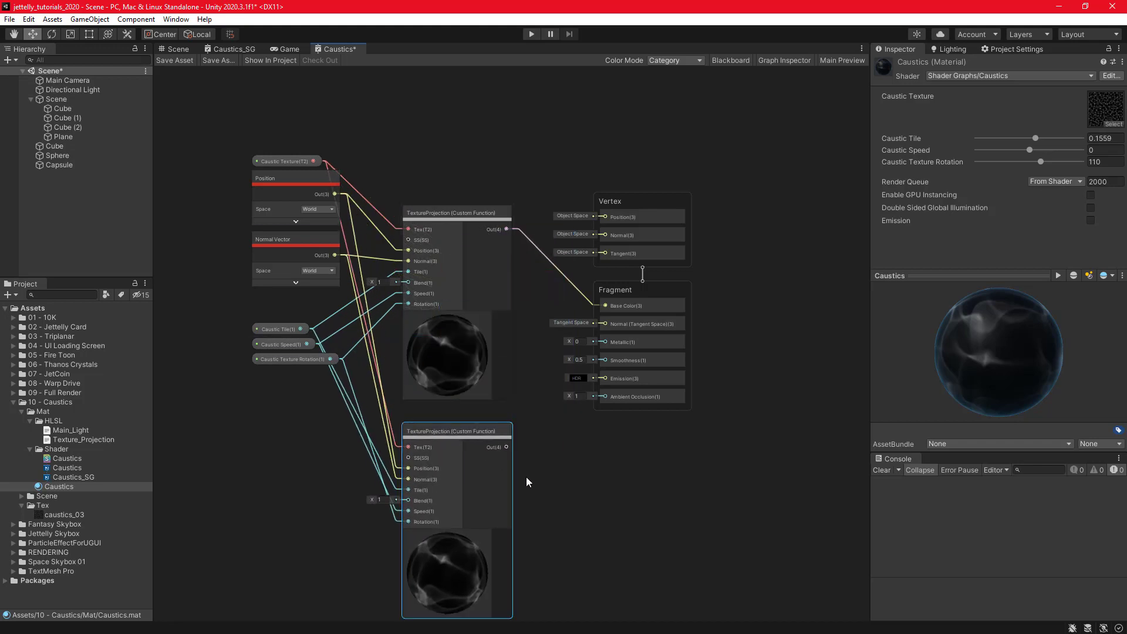
# Delete the copy's Rotation wire so it stays at 0, then frame the whole graph.
pyautogui.scroll(2, 526, 477)
pyautogui.scroll(3, 499, 407)
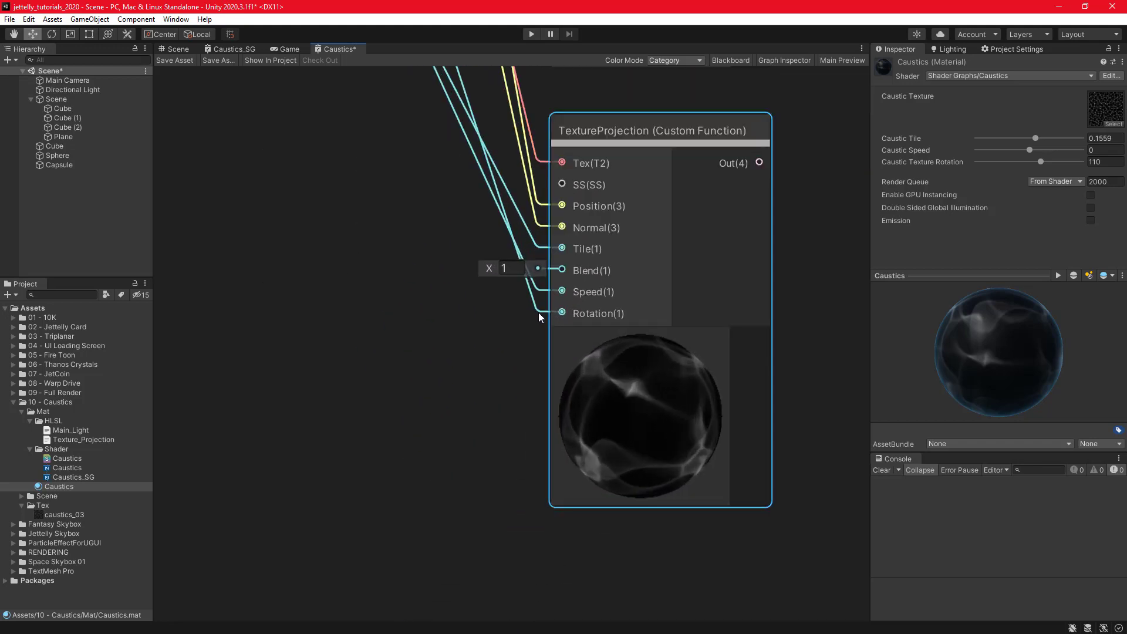
pyautogui.click(539, 311)
pyautogui.press('Delete')
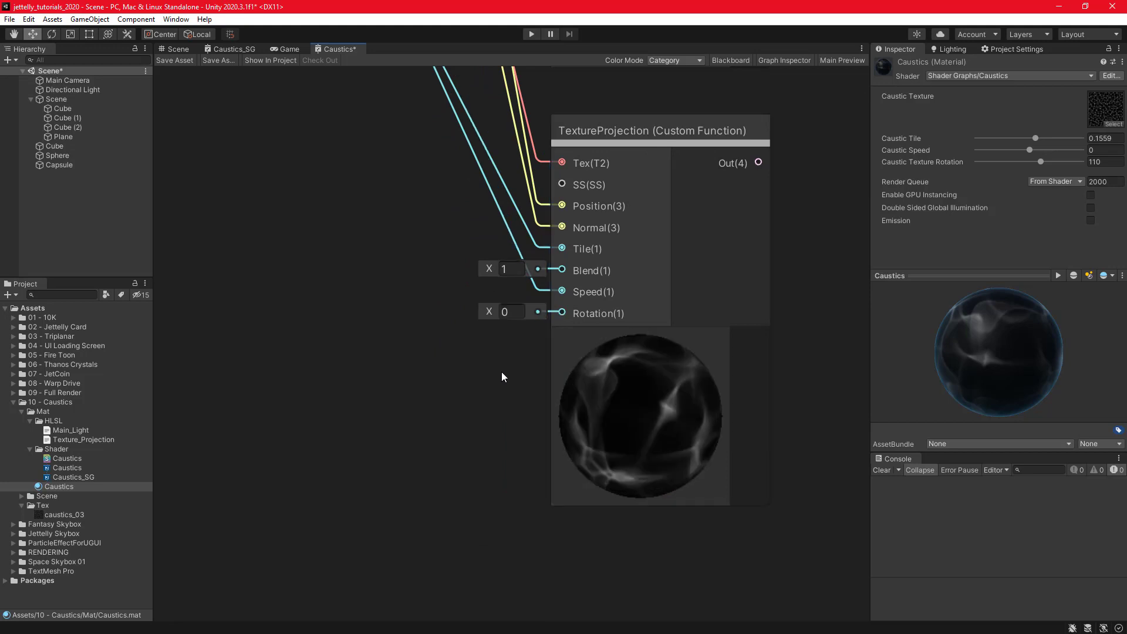
pyautogui.press('a')
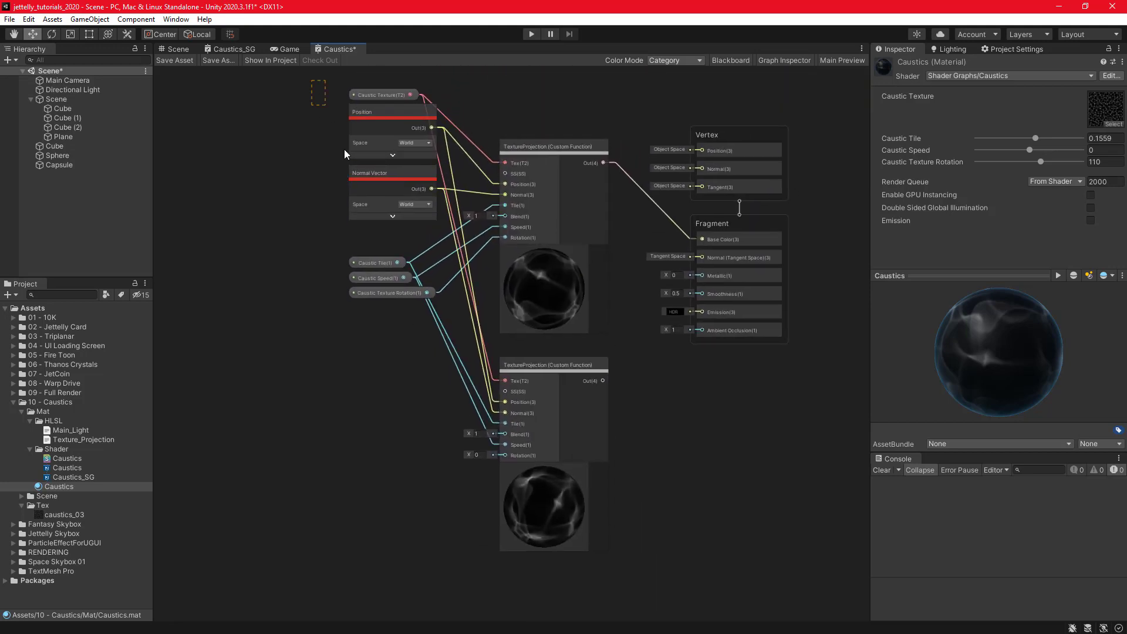
pyautogui.moveTo(344, 149)
pyautogui.mouseDown()
pyautogui.moveTo(382, 262)
pyautogui.moveTo(326, 396)
pyautogui.mouseUp()
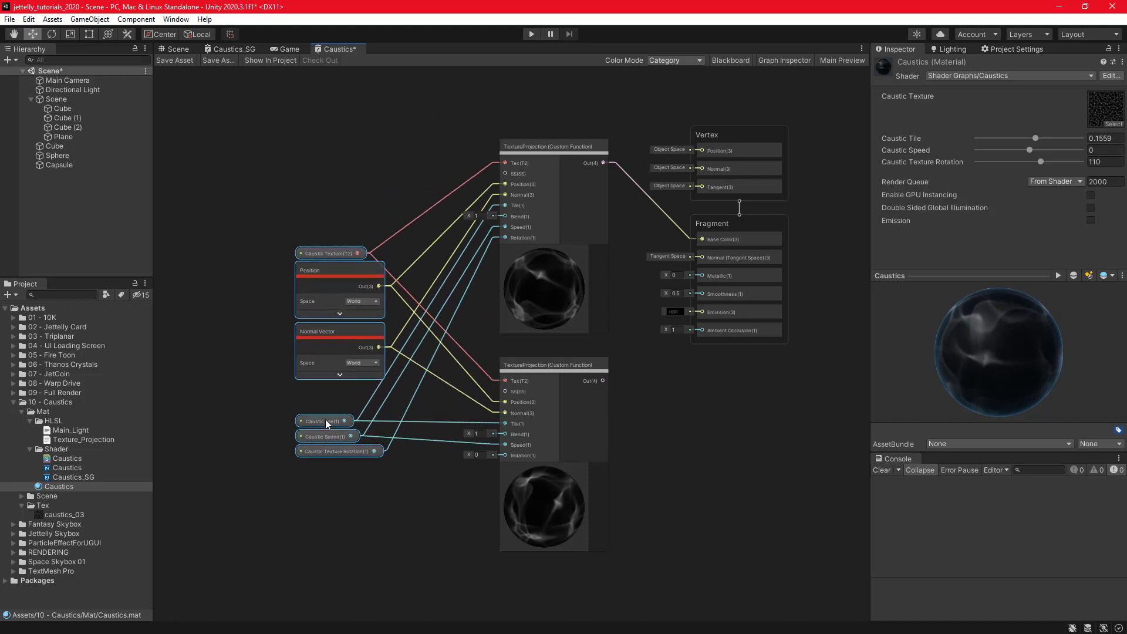
pyautogui.click(628, 375)
pyautogui.press('a')
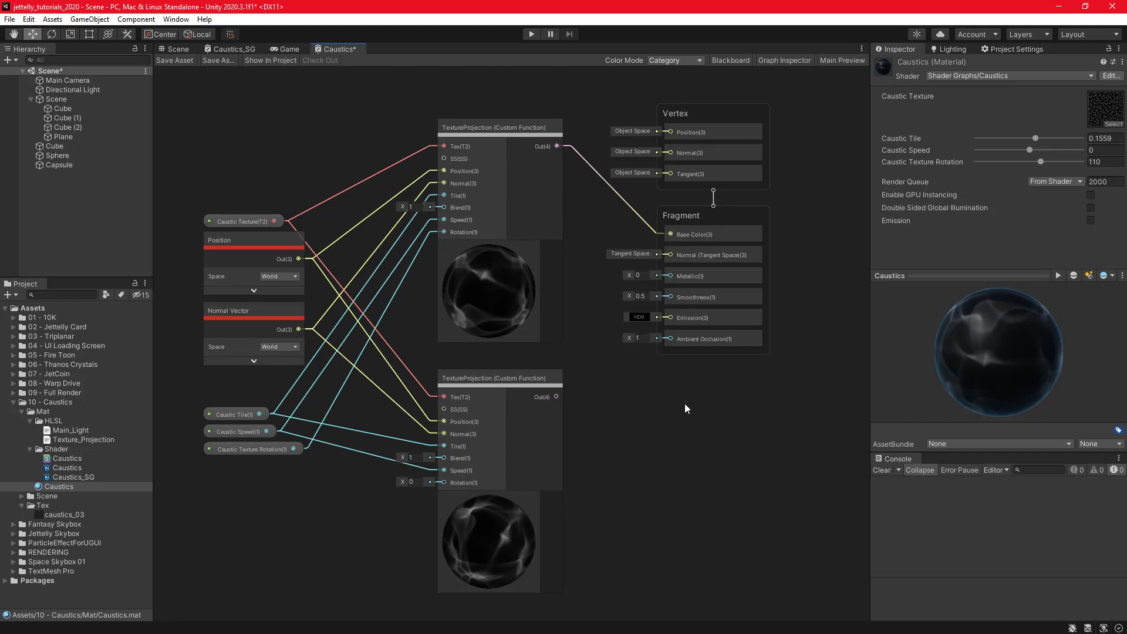
# Add a Float property named Caustic Brightness to the Blackboard.
pyautogui.click(728, 62)
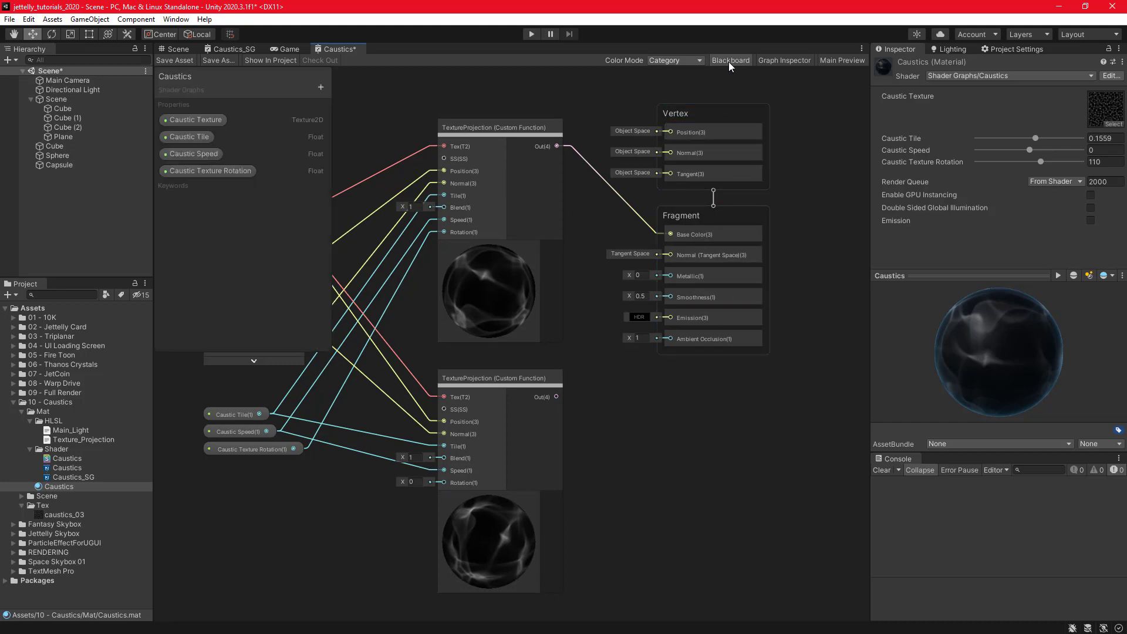
pyautogui.click(320, 88)
pyautogui.click(346, 94)
pyautogui.write('Ca')
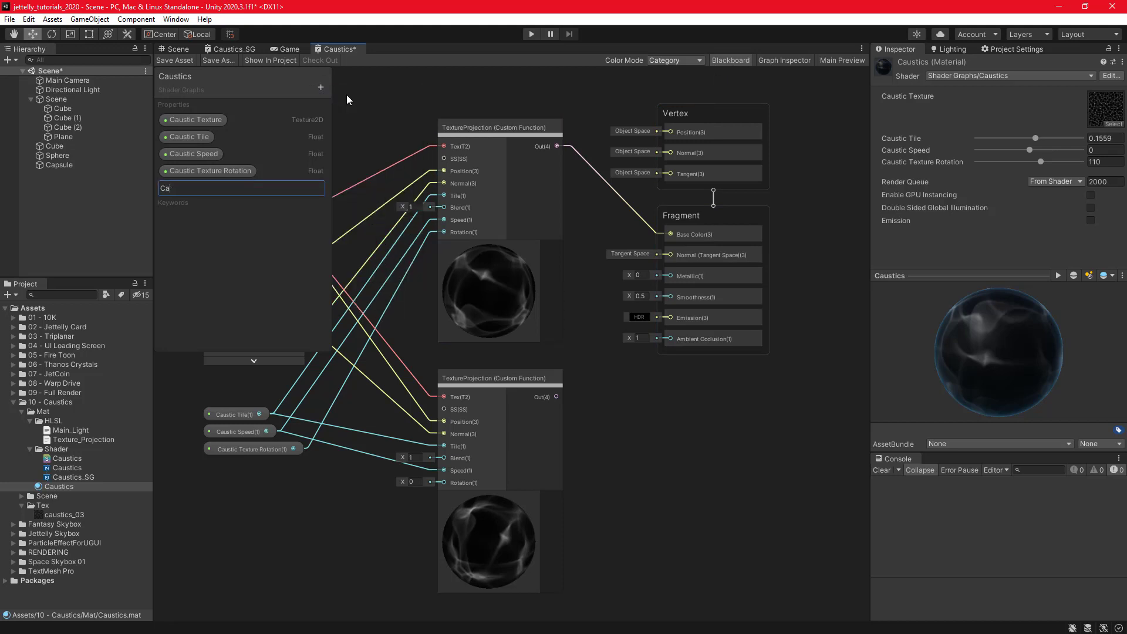
pyautogui.write('ustic Bright')
pyautogui.write('ness')
pyautogui.press('Return')
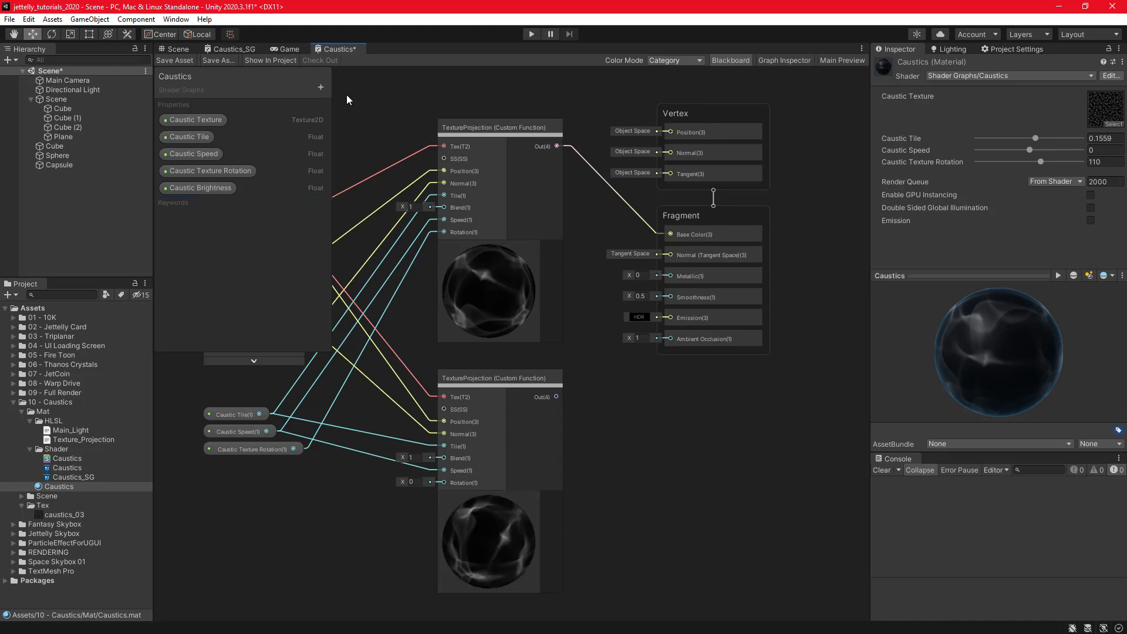
# Make Caustic Brightness a 0–1 slider with default 1 and place its node in the graph.
pyautogui.click(781, 57)
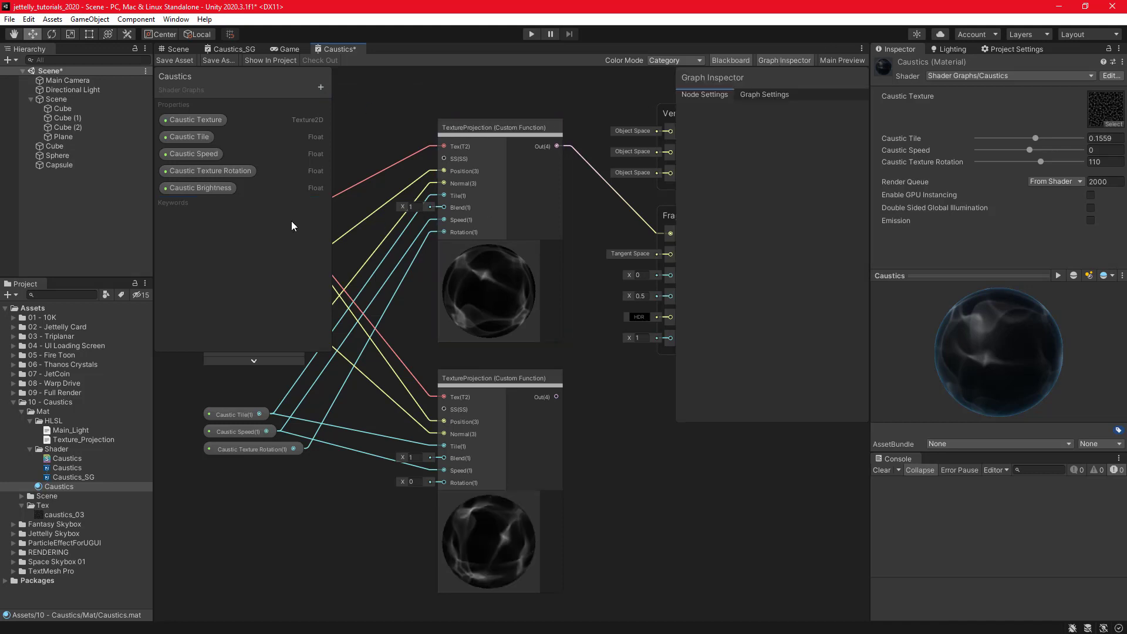
pyautogui.click(207, 185)
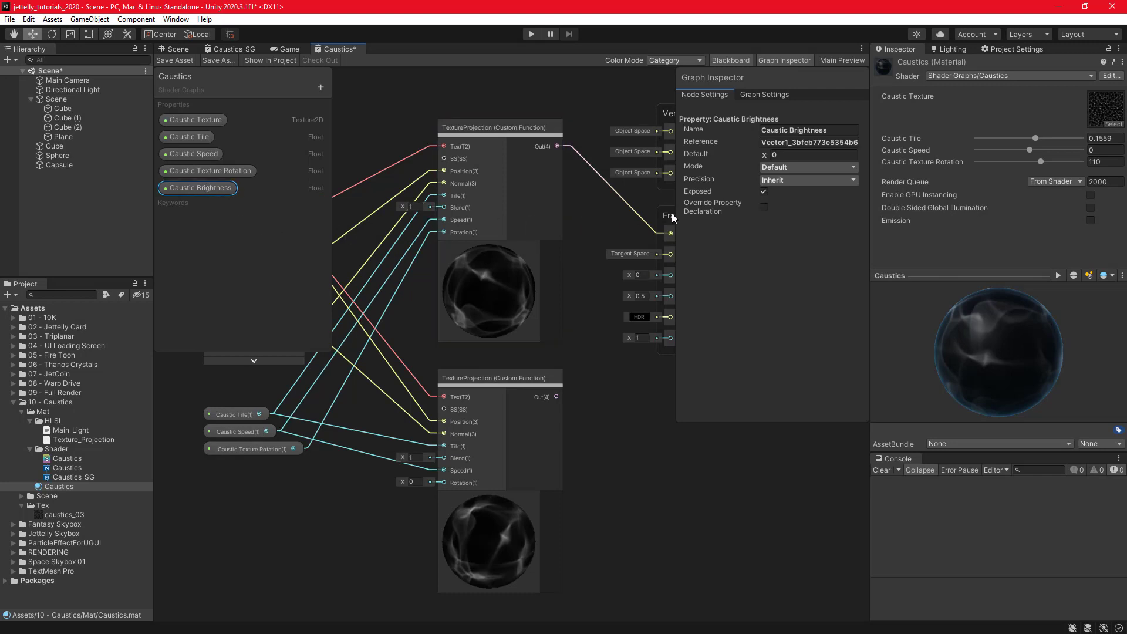
pyautogui.click(791, 167)
pyautogui.click(790, 189)
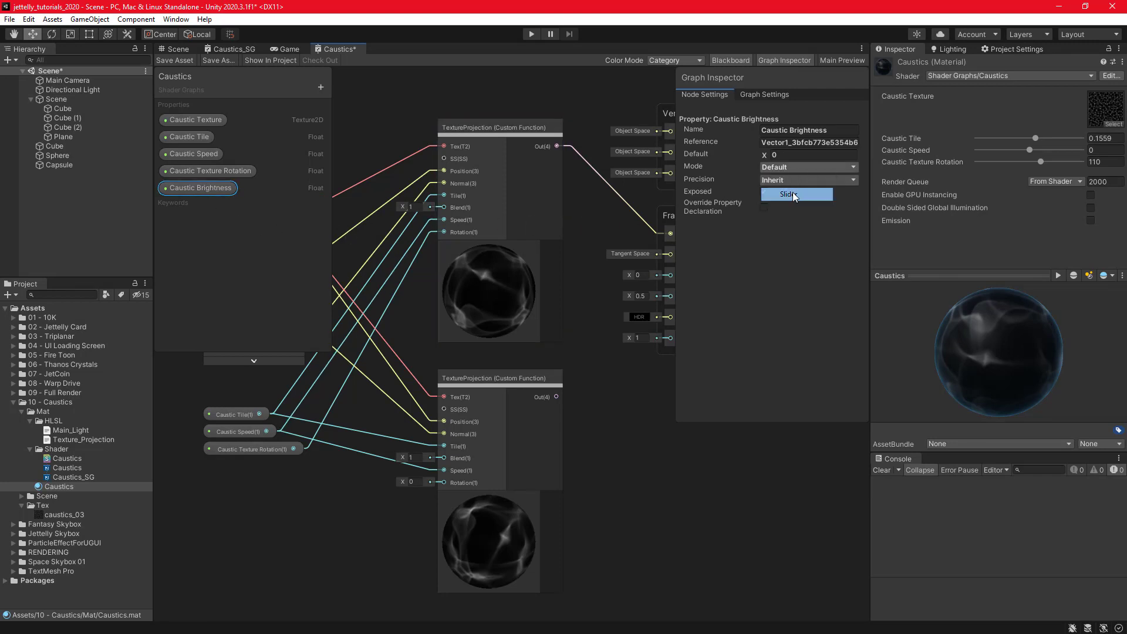
pyautogui.click(795, 154)
pyautogui.write('1')
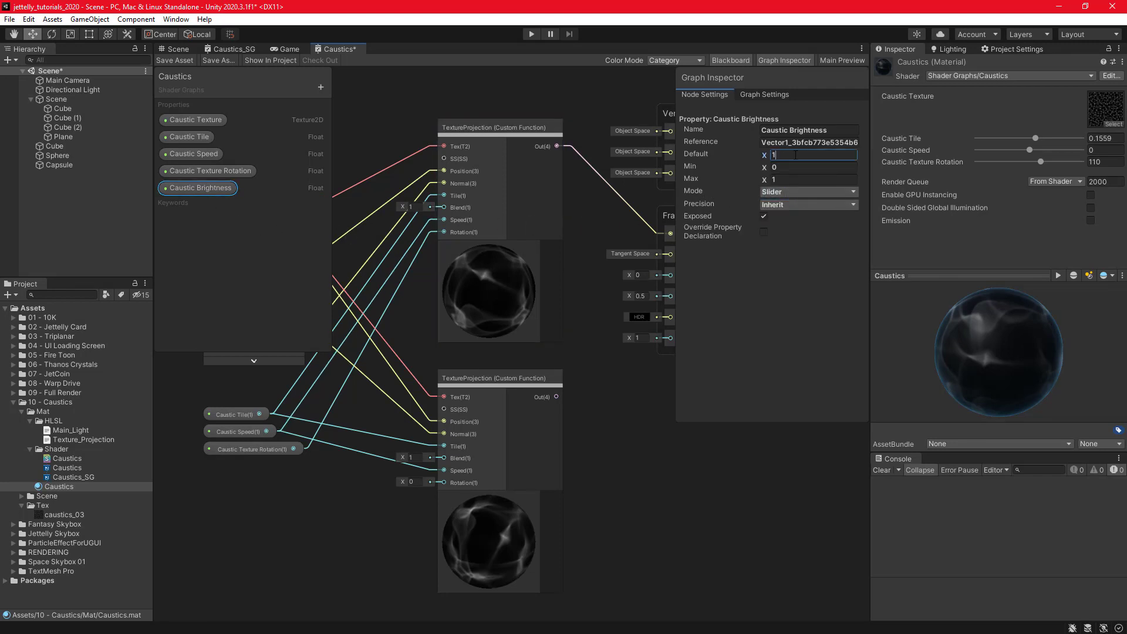
pyautogui.click(789, 61)
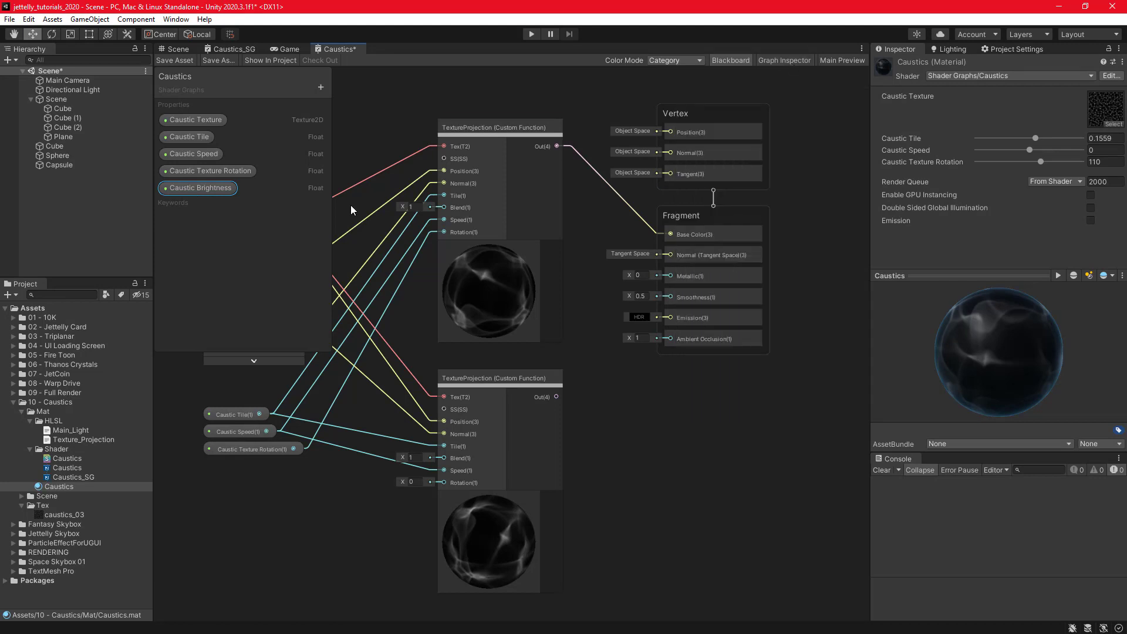
pyautogui.moveTo(226, 188); pyautogui.dragTo(589, 389)
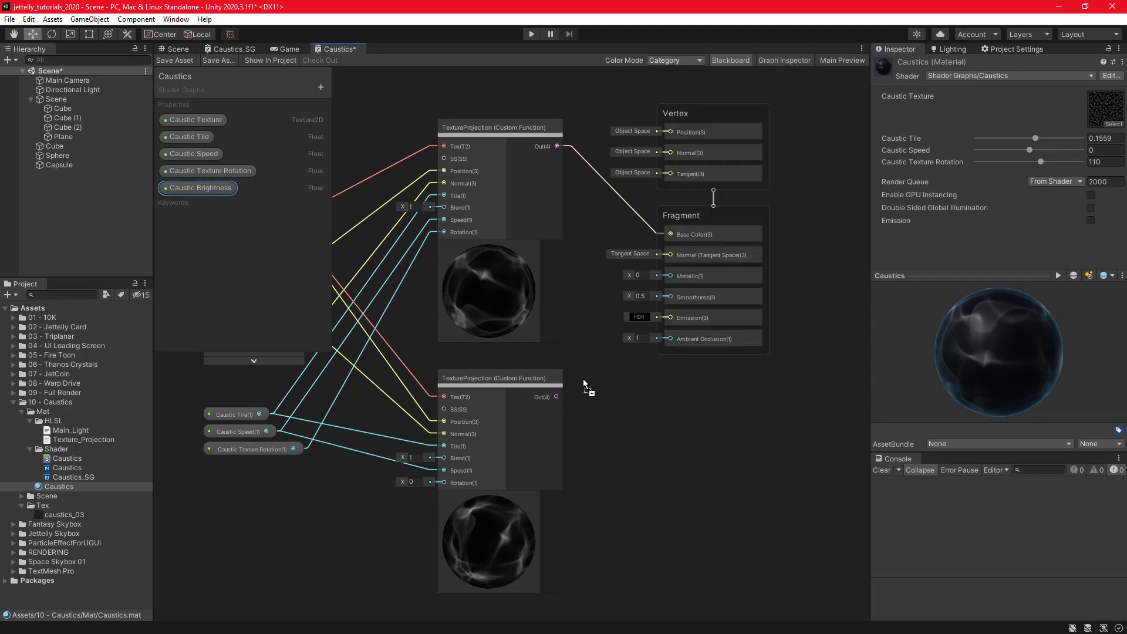
# Move the output nodes right, add a Multiply node, and disconnect the texture from Base Color.
pyautogui.click(731, 60)
pyautogui.moveTo(563, 92); pyautogui.dragTo(662, 304)
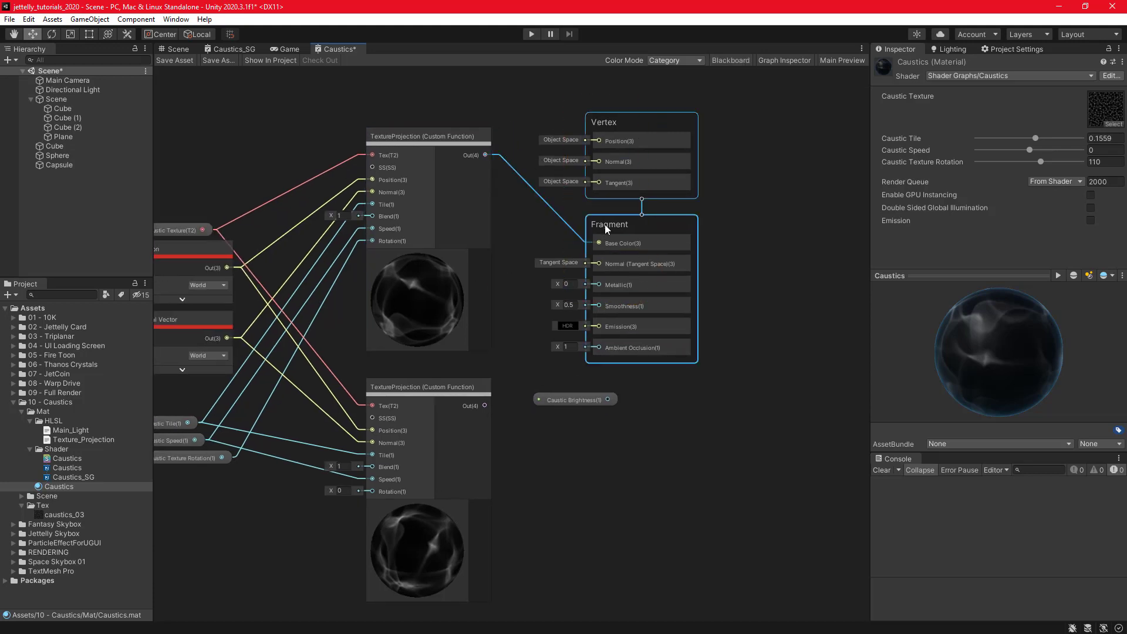
pyautogui.moveTo(604, 224); pyautogui.dragTo(752, 255)
pyautogui.press('space')
pyautogui.write('multiply')
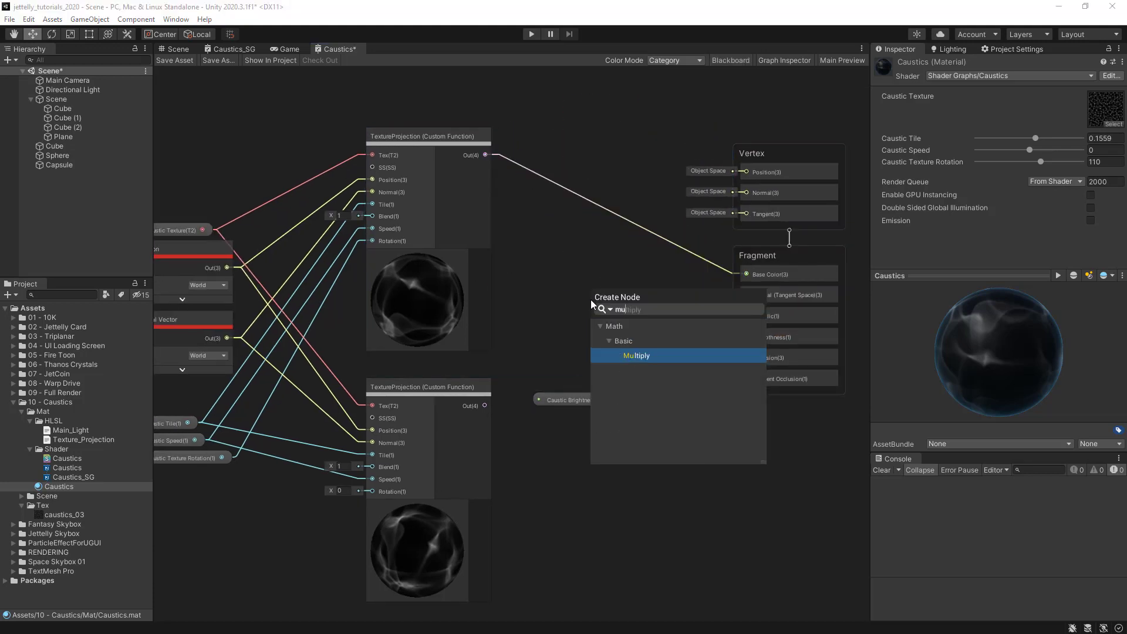
pyautogui.press('Return')
pyautogui.click(644, 368)
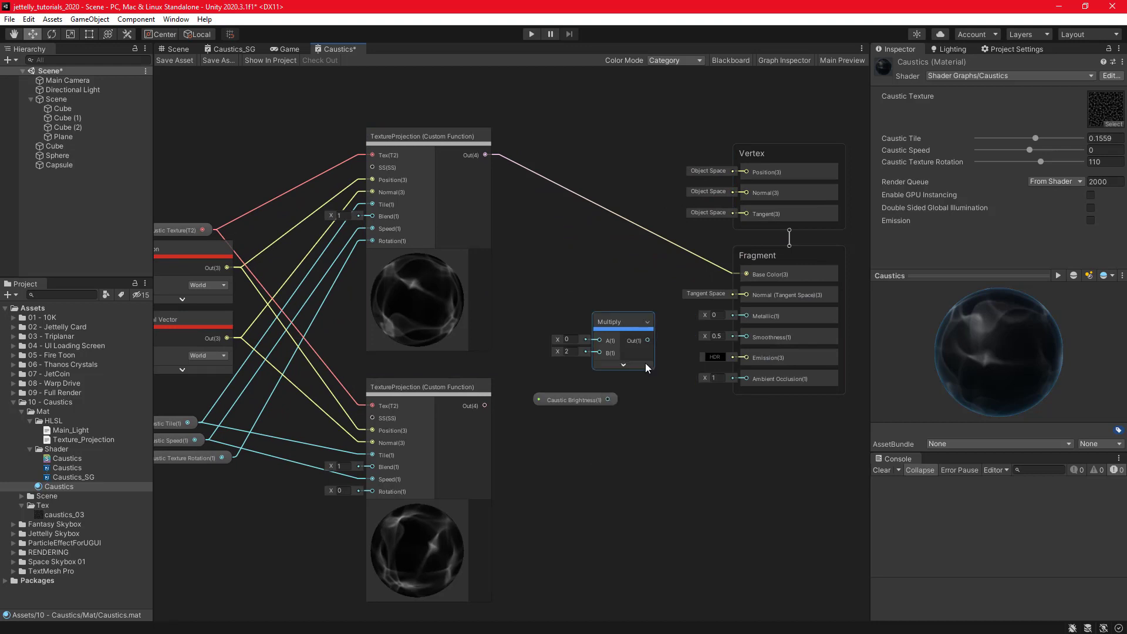
pyautogui.click(582, 197)
pyautogui.press('Delete')
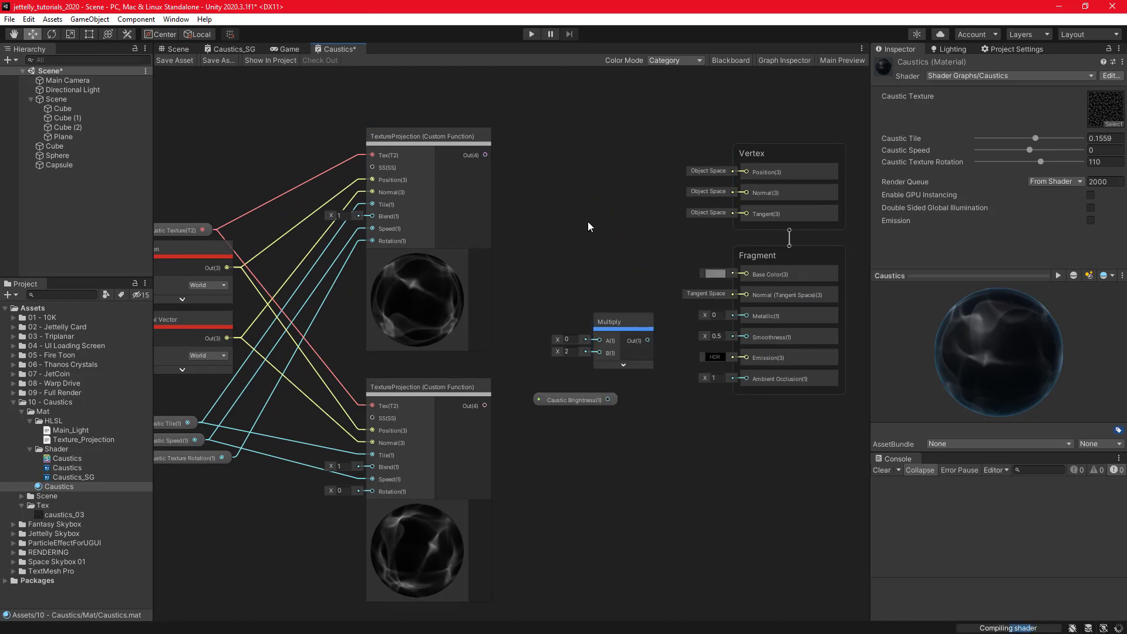
# Multiply the top TextureProjection output by Caustic Brightness.
pyautogui.moveTo(628, 330)
pyautogui.mouseDown()
pyautogui.moveTo(545, 146)
pyautogui.moveTo(566, 218)
pyautogui.mouseUp()
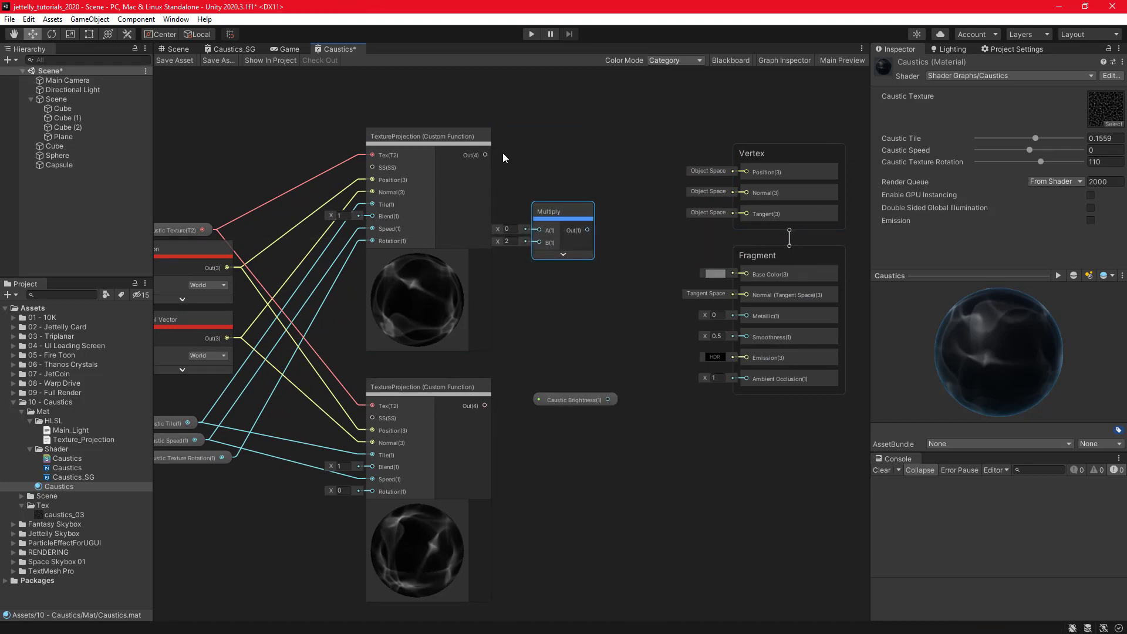
pyautogui.moveTo(486, 154); pyautogui.dragTo(536, 224)
pyautogui.moveTo(568, 395); pyautogui.dragTo(547, 247)
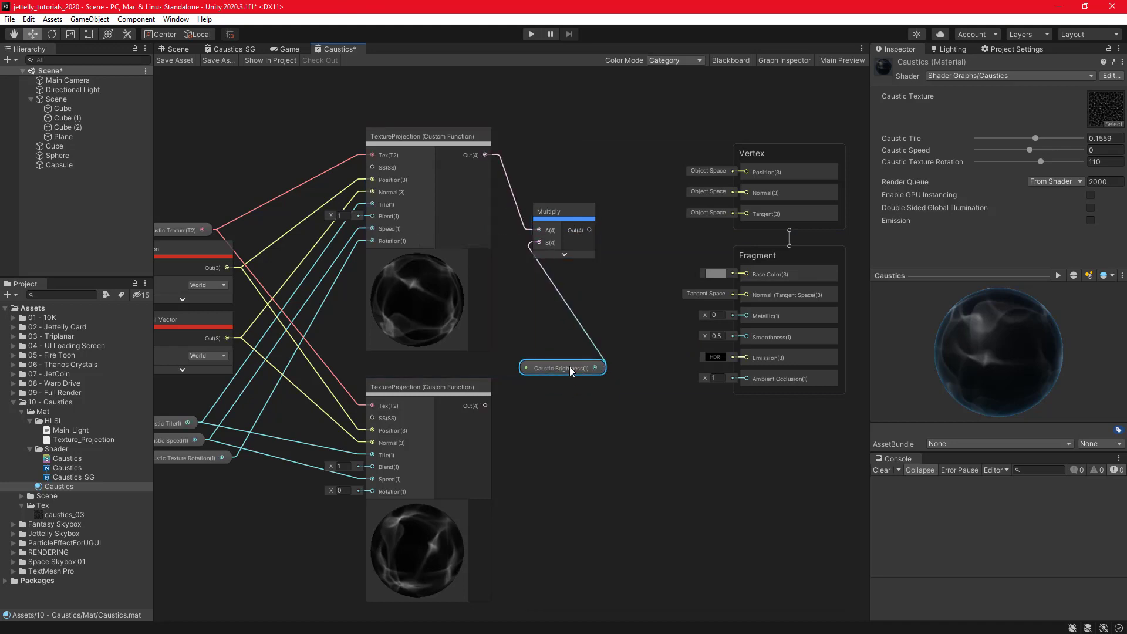
pyautogui.moveTo(569, 363); pyautogui.dragTo(565, 280)
# Duplicate the Multiply and Caustic Brightness pair and feed it the lower TextureProjection output.
pyautogui.moveTo(580, 165); pyautogui.dragTo(593, 325)
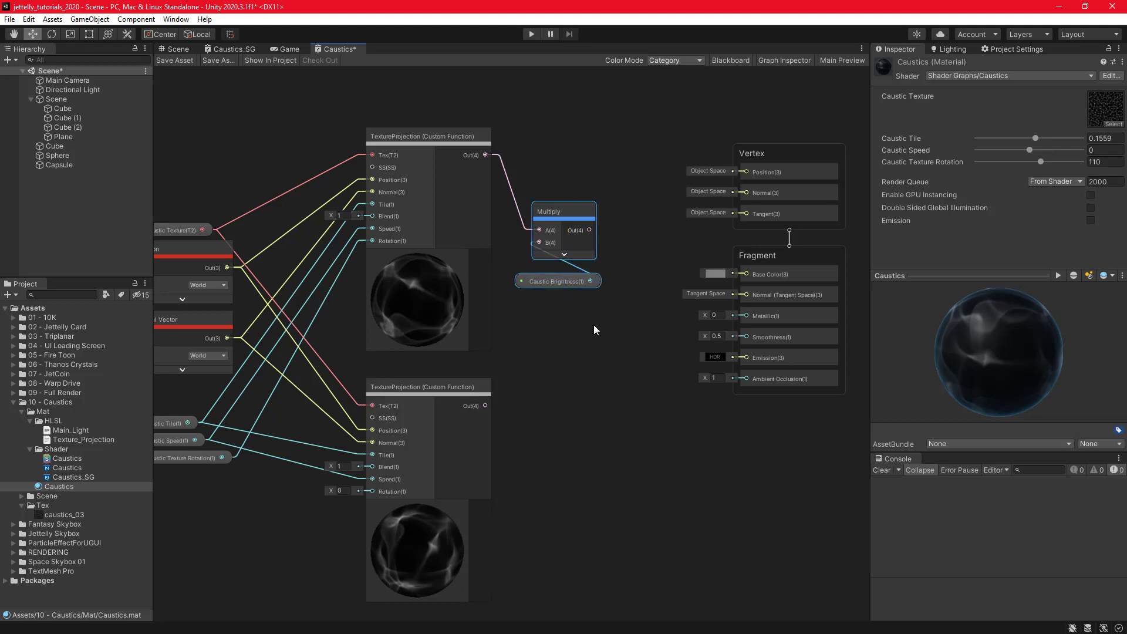
pyautogui.hotkey('ctrl', 'd')
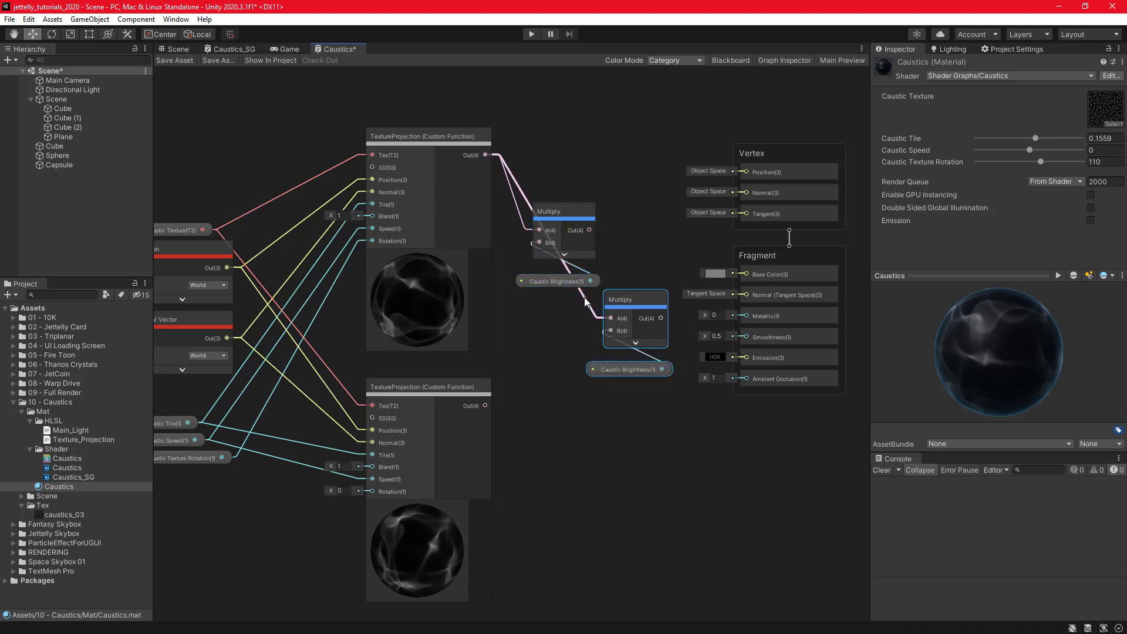
pyautogui.click(585, 297)
pyautogui.press('Delete')
pyautogui.moveTo(638, 302); pyautogui.dragTo(566, 419)
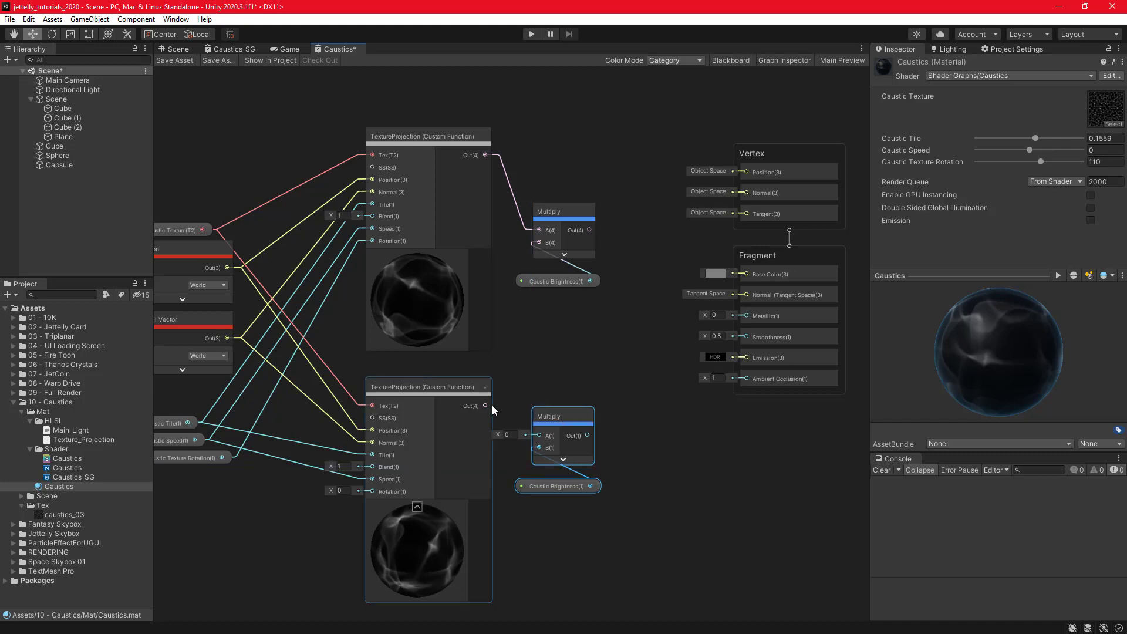
pyautogui.moveTo(484, 405); pyautogui.dragTo(538, 436)
pyautogui.click(626, 351)
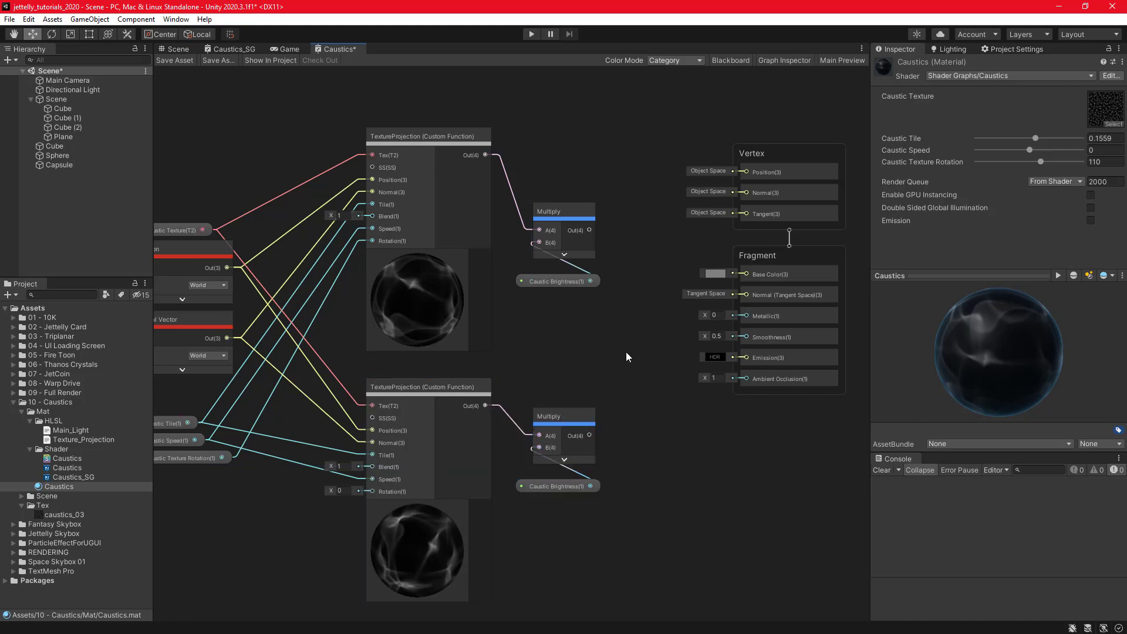
# Add an Add node taking the upper and lower Multiply results as its A and B inputs.
pyautogui.press('space')
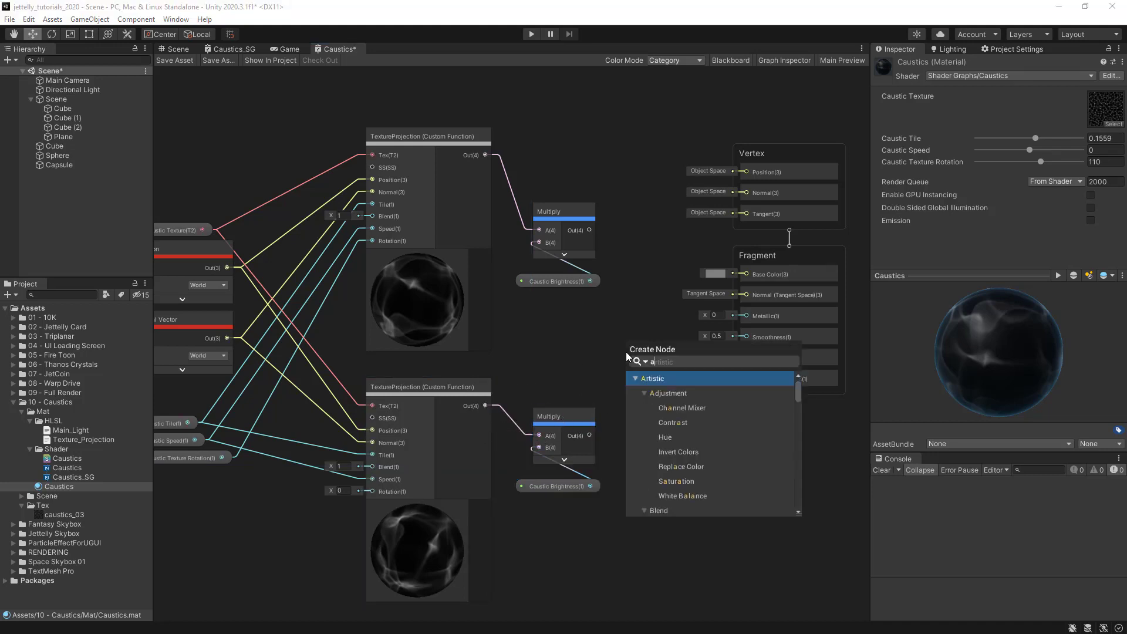
pyautogui.scroll(-2, 626, 351)
pyautogui.press('Escape')
pyautogui.press('space')
pyautogui.write('add')
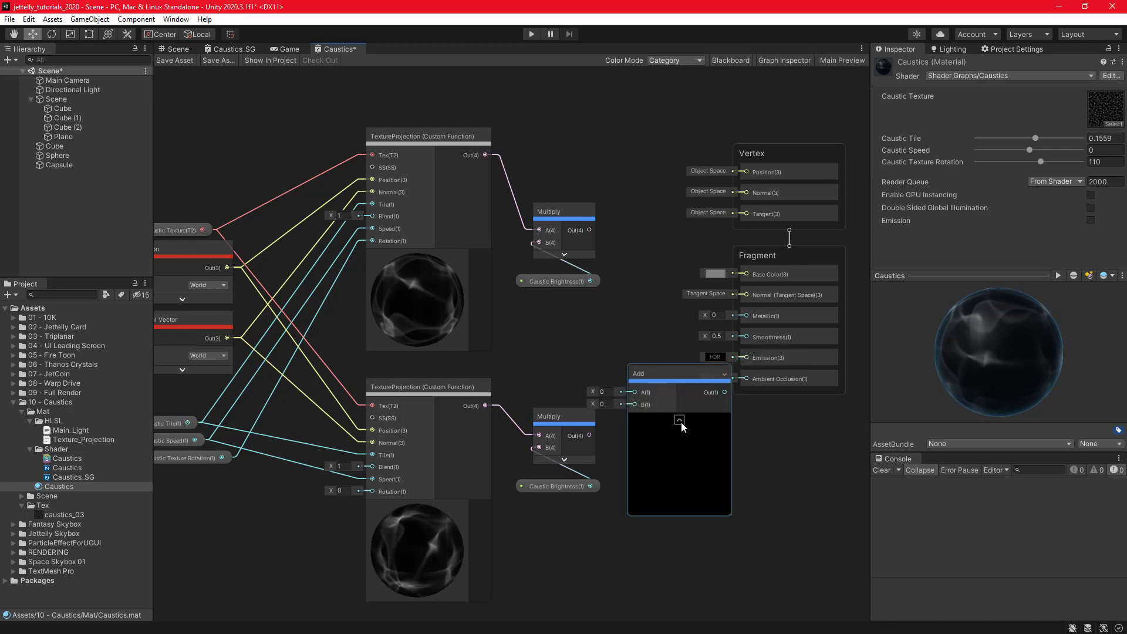
pyautogui.click(680, 421)
pyautogui.moveTo(589, 230); pyautogui.dragTo(635, 392)
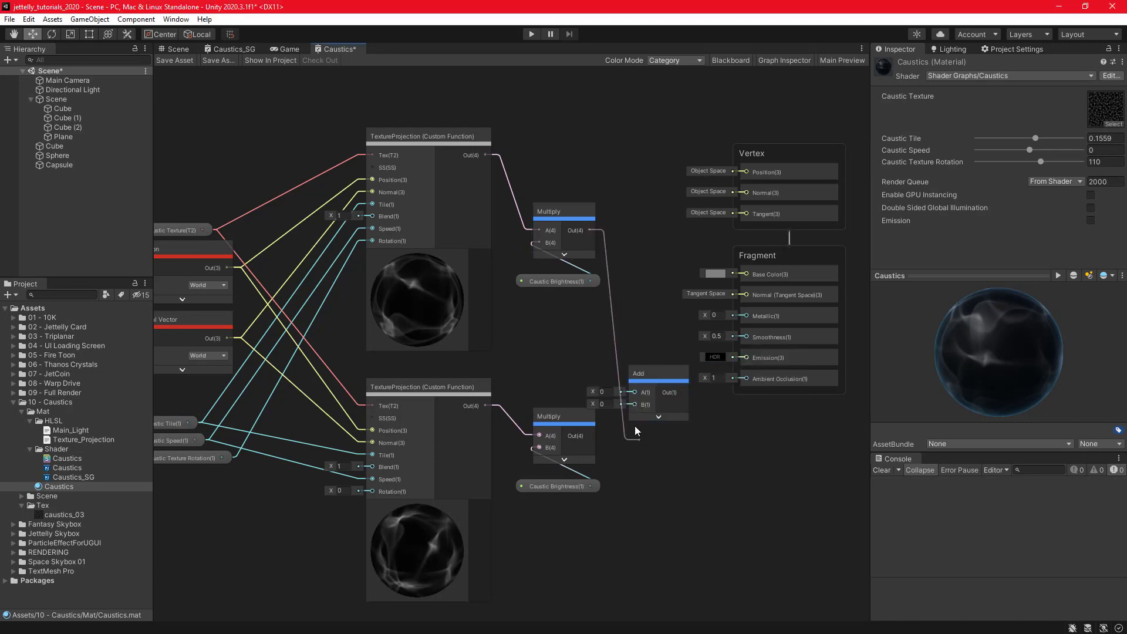
pyautogui.moveTo(588, 435)
pyautogui.mouseDown()
pyautogui.moveTo(635, 404)
pyautogui.moveTo(636, 314)
pyautogui.moveTo(740, 276)
pyautogui.mouseUp()
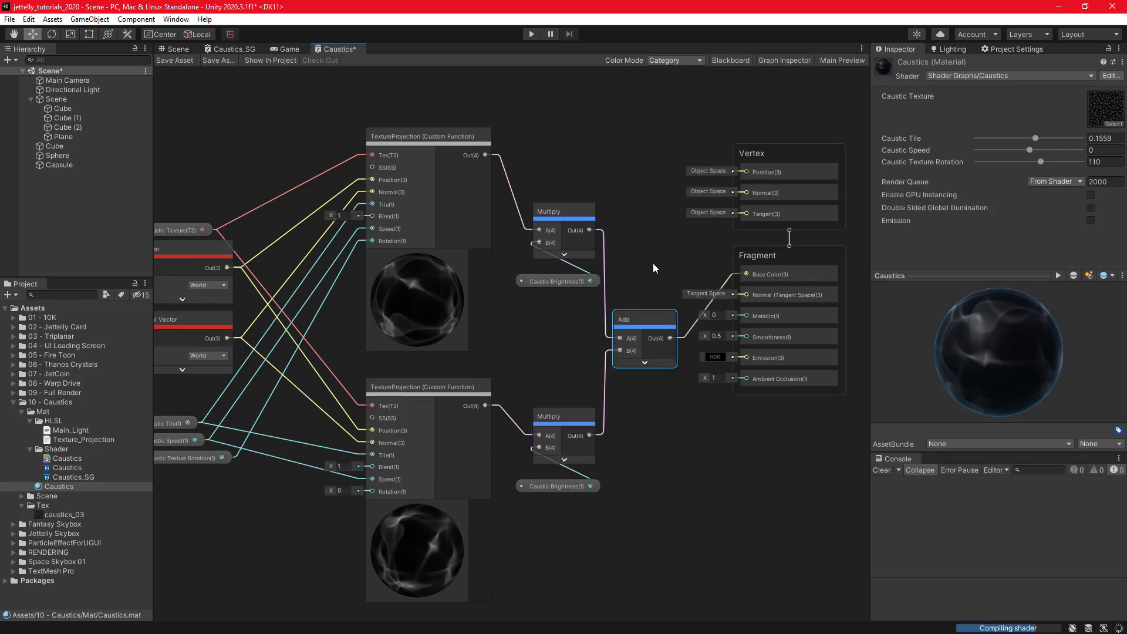
pyautogui.scroll(-2, 616, 347)
pyautogui.moveTo(618, 358); pyautogui.dragTo(609, 360, button='middle')
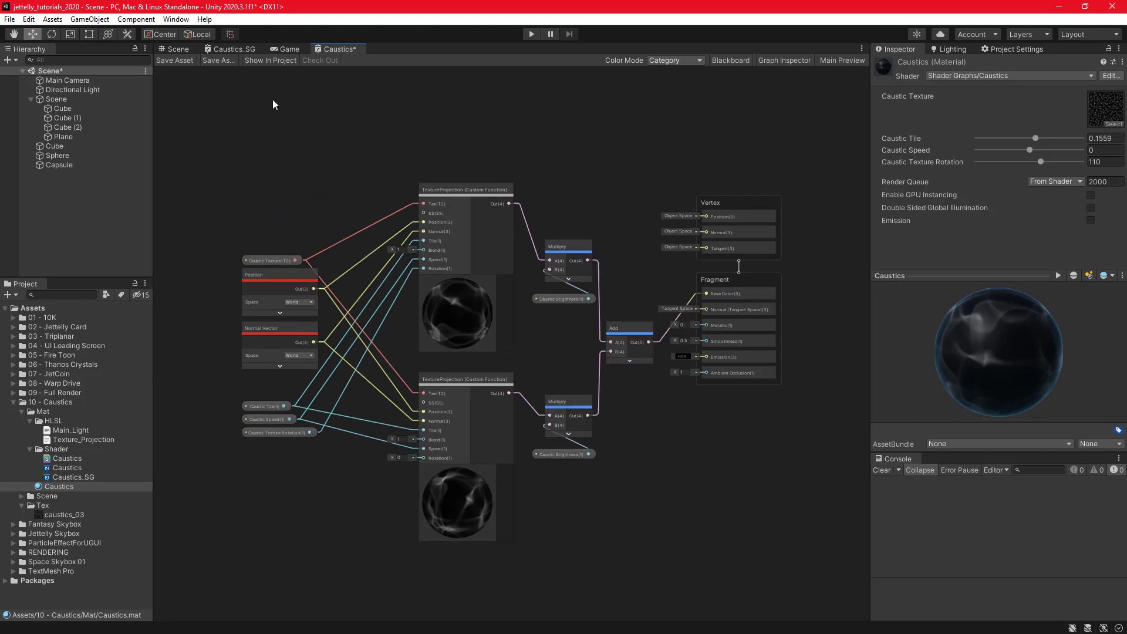
# In the Scene view, try a Caustic Speed around -0.06 and a slightly dimmer Caustic Brightness.
pyautogui.click(181, 50)
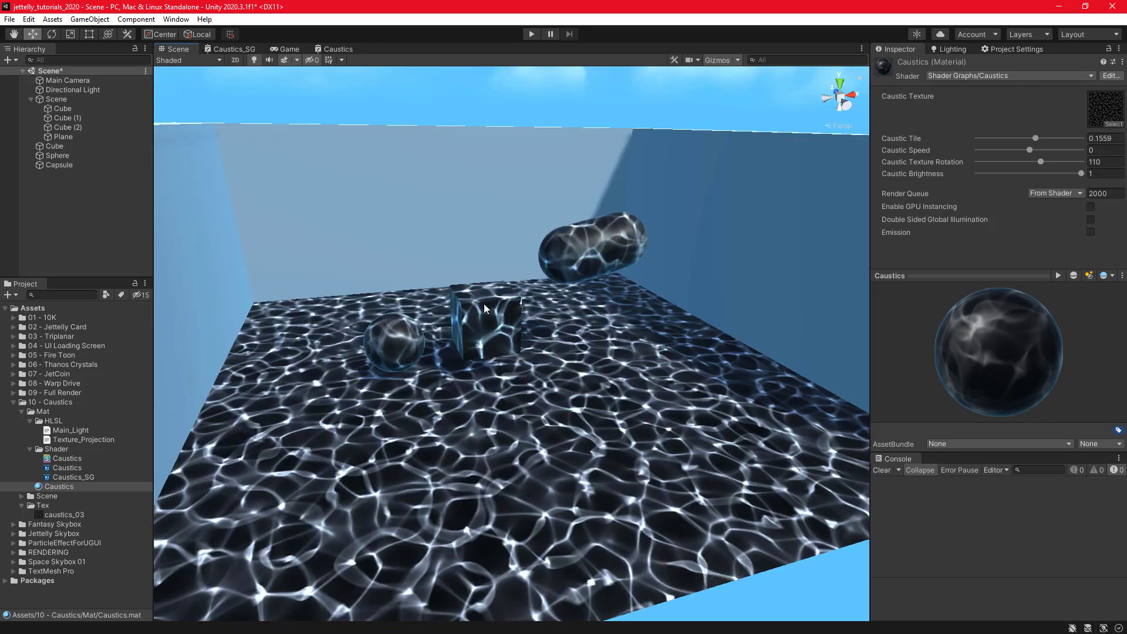
pyautogui.moveTo(484, 304)
pyautogui.keyDown('alt'); pyautogui.mouseDown()
pyautogui.moveTo(527, 372)
pyautogui.moveTo(520, 355)
pyautogui.mouseUp(); pyautogui.keyUp('alt')
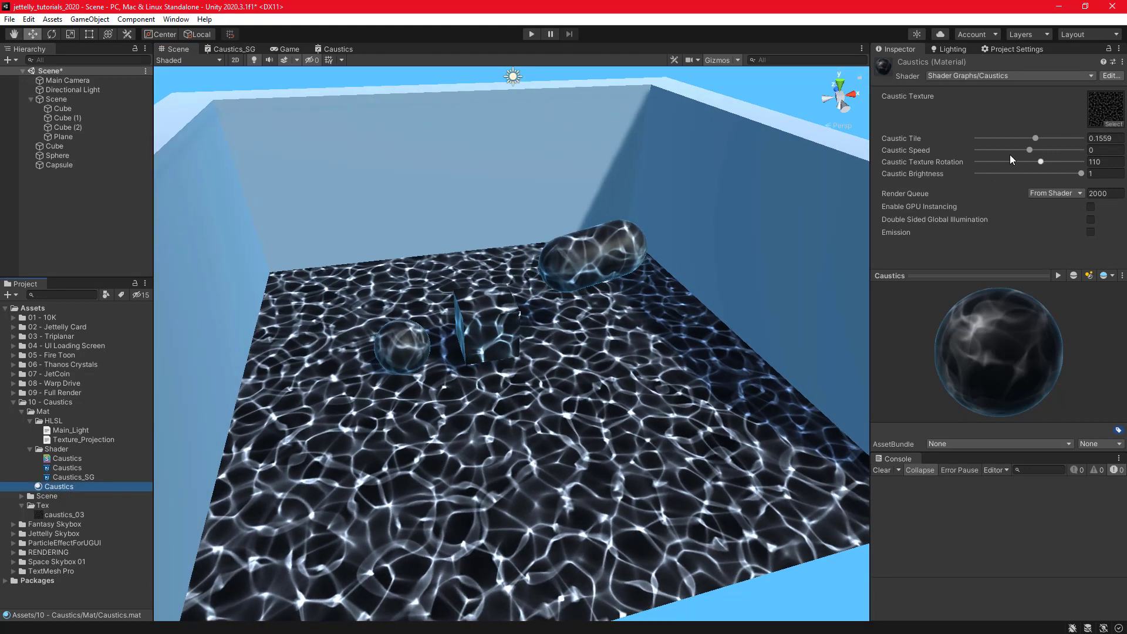
pyautogui.click(1016, 151)
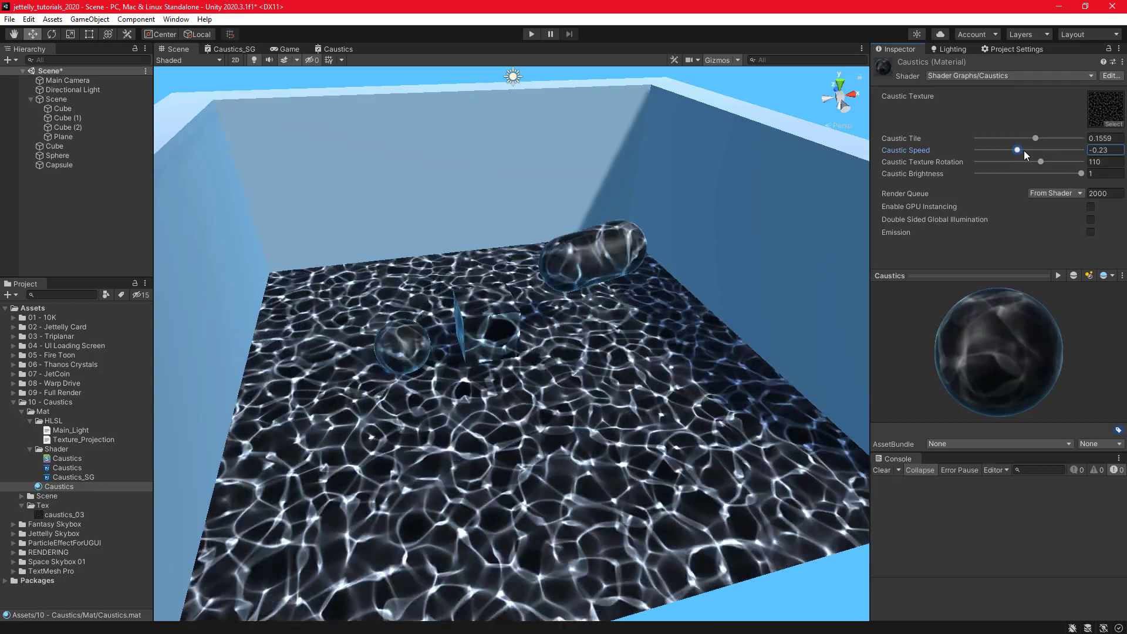
pyautogui.click(1026, 151)
pyautogui.moveTo(628, 329)
pyautogui.keyDown('alt'); pyautogui.mouseDown()
pyautogui.moveTo(634, 355)
pyautogui.moveTo(630, 329)
pyautogui.mouseUp(); pyautogui.keyUp('alt')
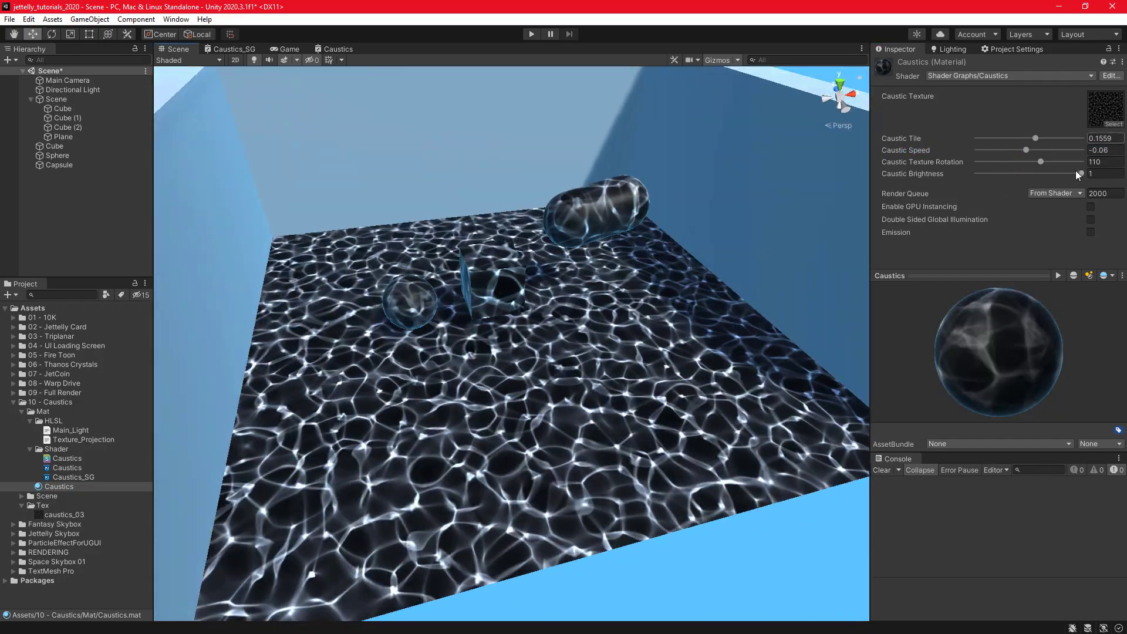
pyautogui.moveTo(1078, 173)
pyautogui.mouseDown()
pyautogui.moveTo(1106, 190)
pyautogui.moveTo(1013, 189)
pyautogui.mouseUp()
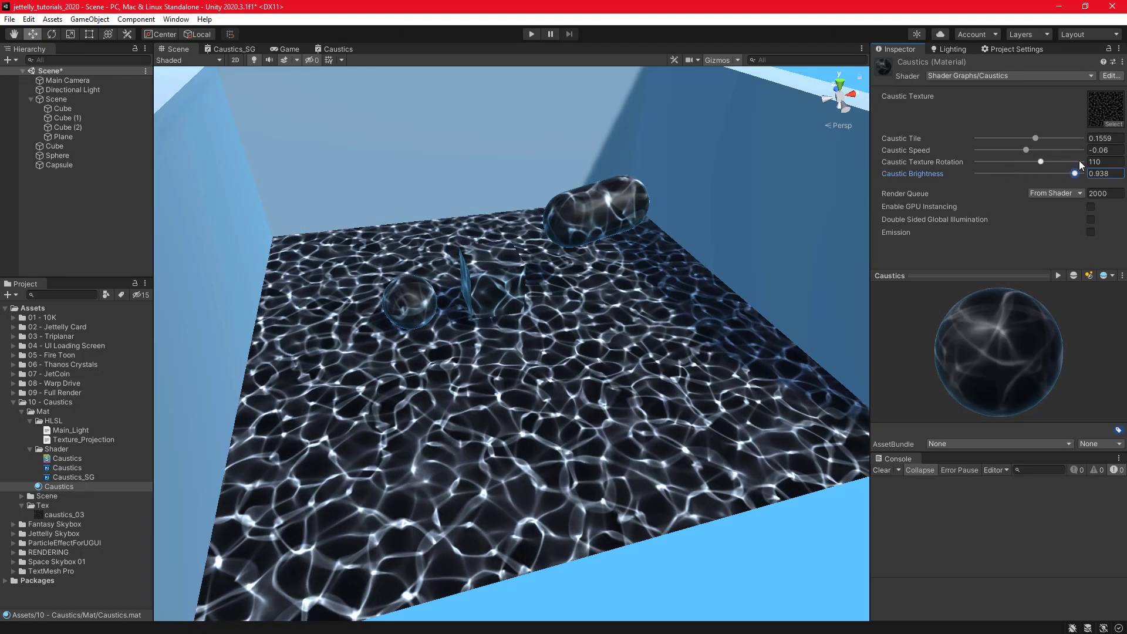
# Set Caustic Texture Rotation to 90 and Caustic Speed to 0, checking the floor from new angles.
pyautogui.doubleClick(1098, 161)
pyautogui.write('90')
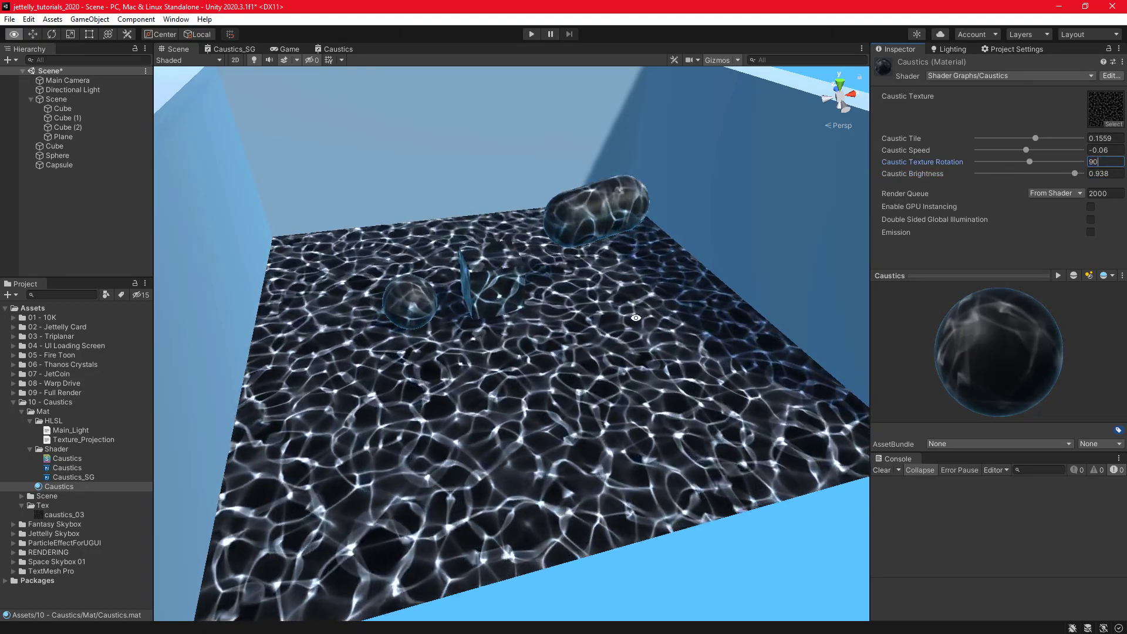
pyautogui.keyDown('alt'); pyautogui.moveTo(780, 230); pyautogui.dragTo(757, 270); pyautogui.keyUp('alt')
pyautogui.moveTo(1029, 162); pyautogui.dragTo(1029, 175)
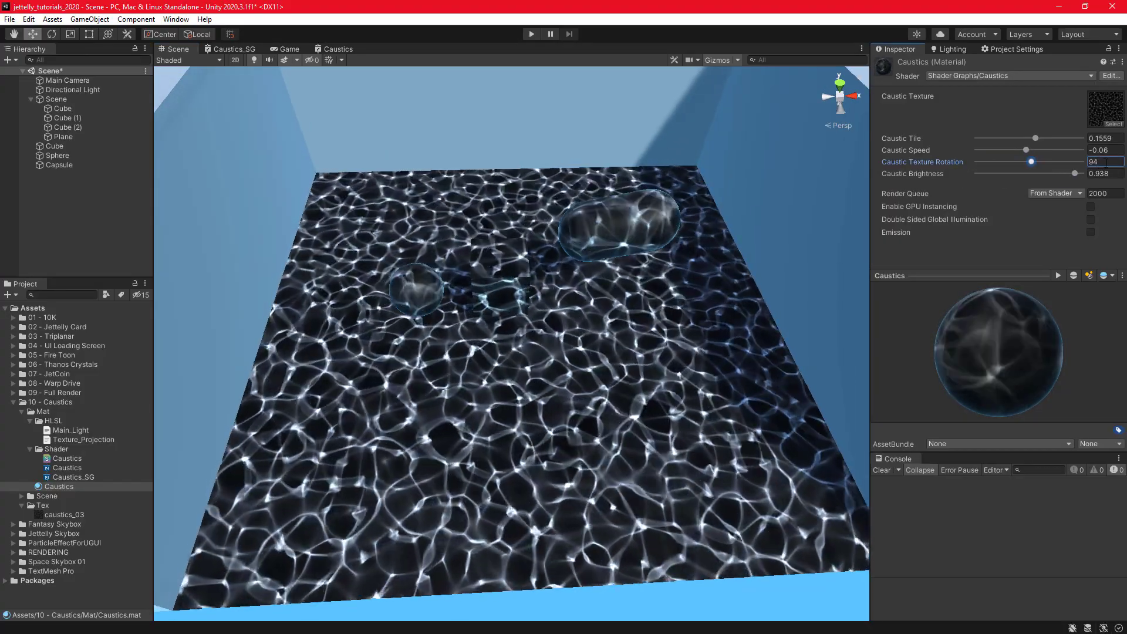
pyautogui.moveTo(194, 411)
pyautogui.keyDown('alt'); pyautogui.mouseDown()
pyautogui.moveTo(269, 381)
pyautogui.moveTo(421, 384)
pyautogui.mouseUp(); pyautogui.keyUp('alt')
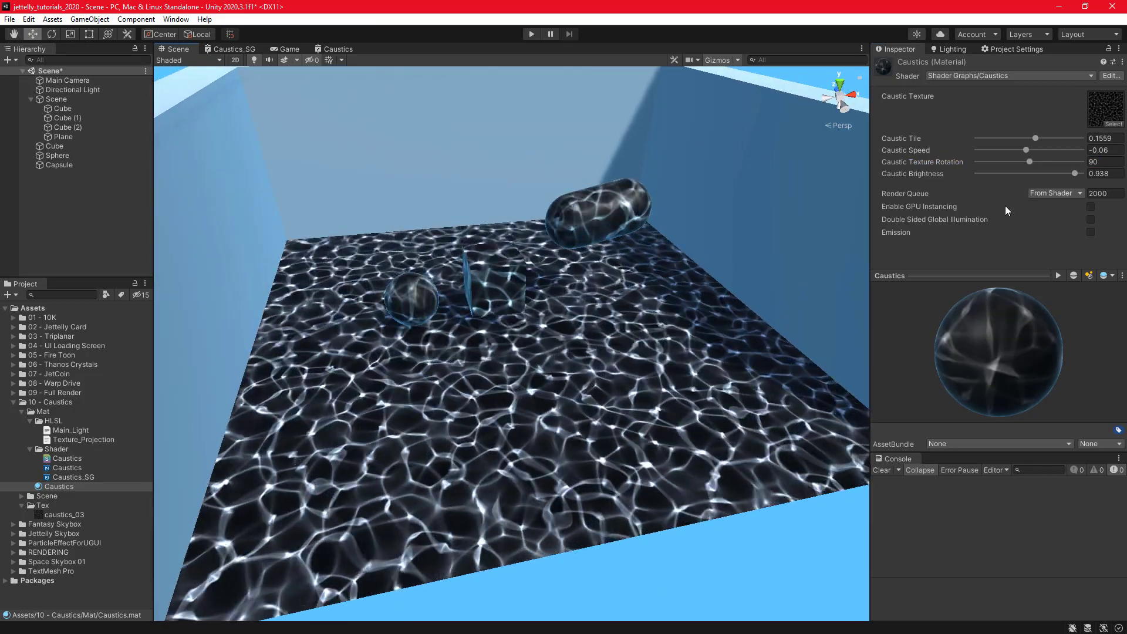
pyautogui.click(1114, 150)
pyautogui.write('0')
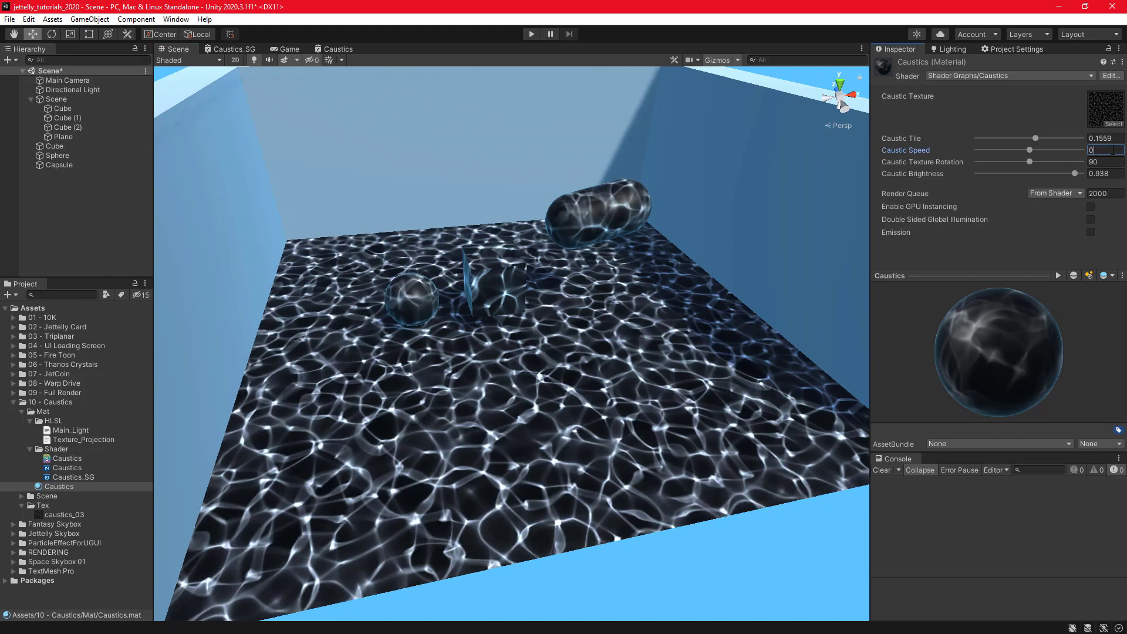
pyautogui.click(346, 51)
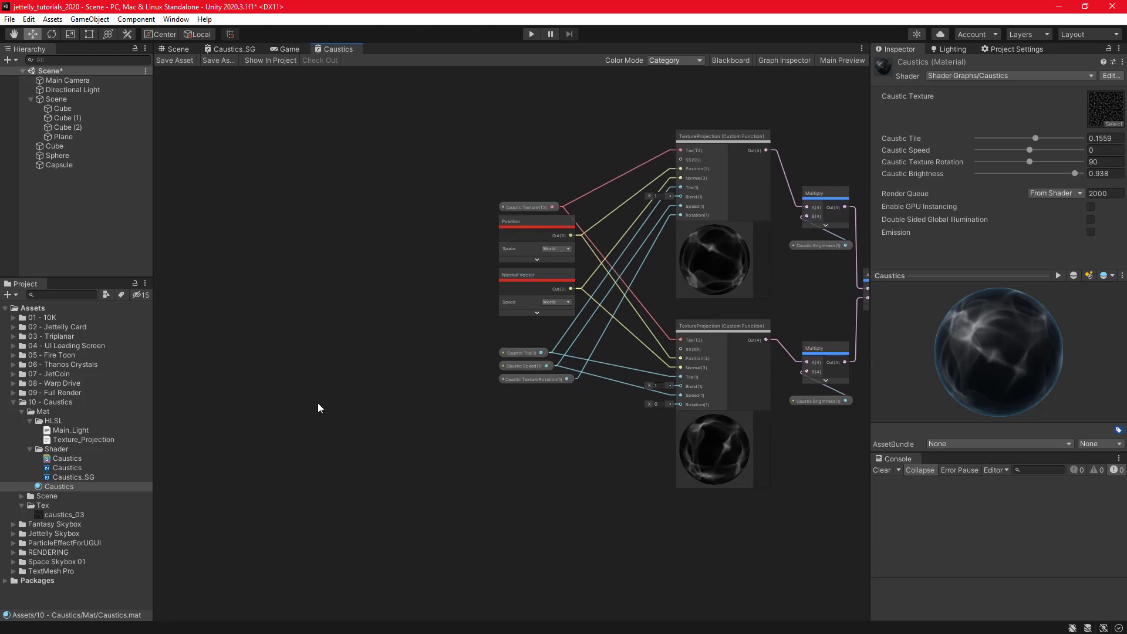
# Add a Position node and feed its world position into a new Split node.
pyautogui.press('space')
pyautogui.write('position')
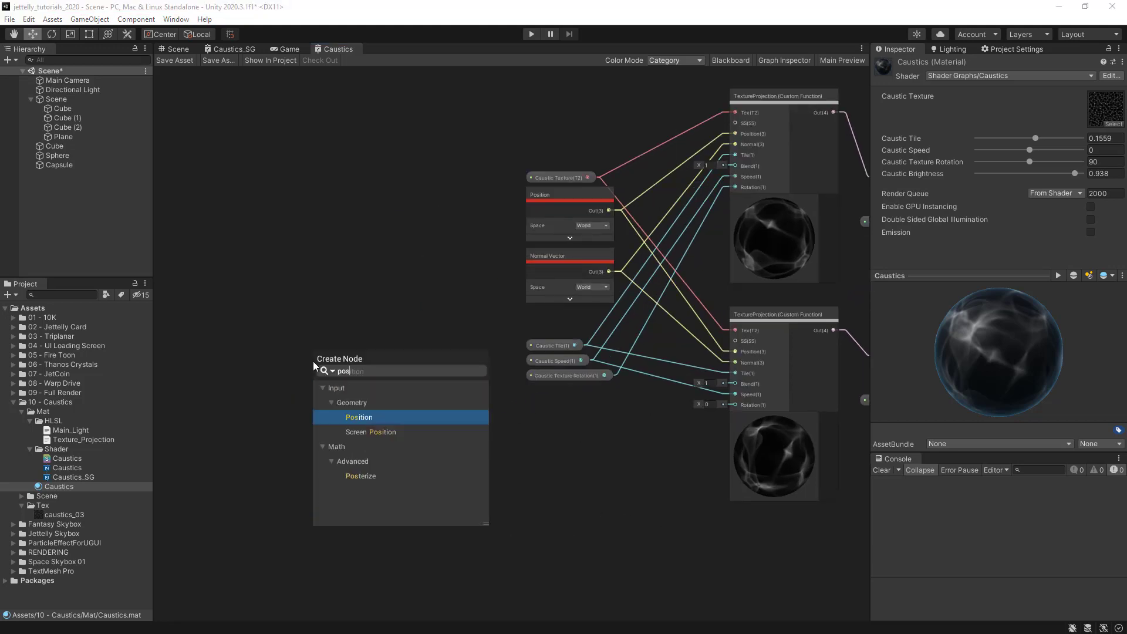
pyautogui.press('Return')
pyautogui.moveTo(358, 378); pyautogui.dragTo(295, 277)
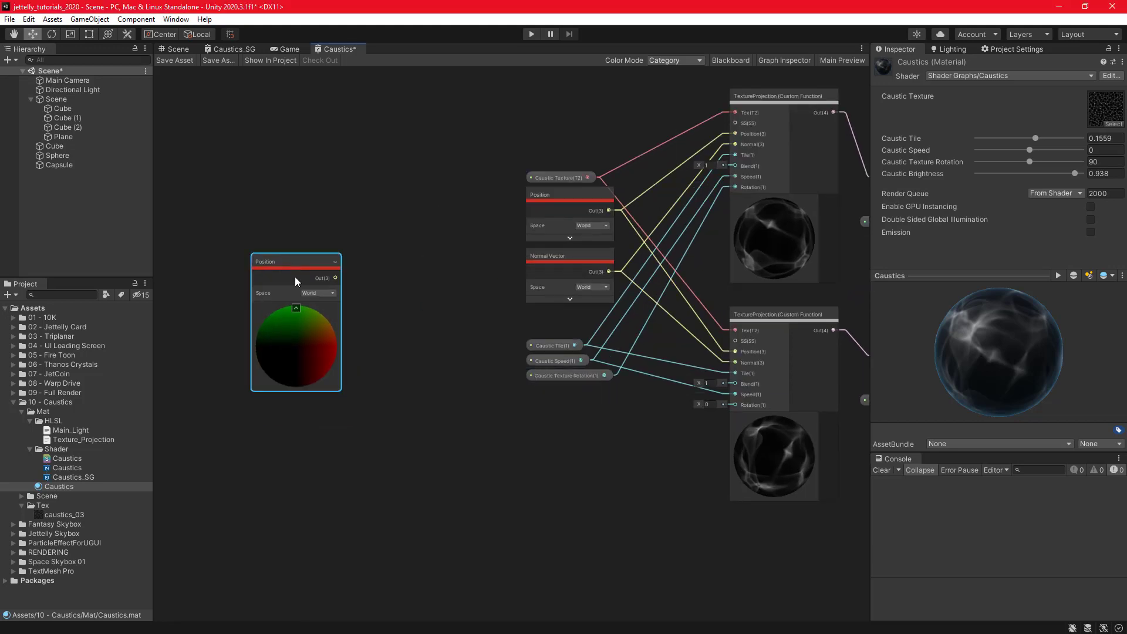
pyautogui.click(296, 308)
pyautogui.scroll(3, 395, 297)
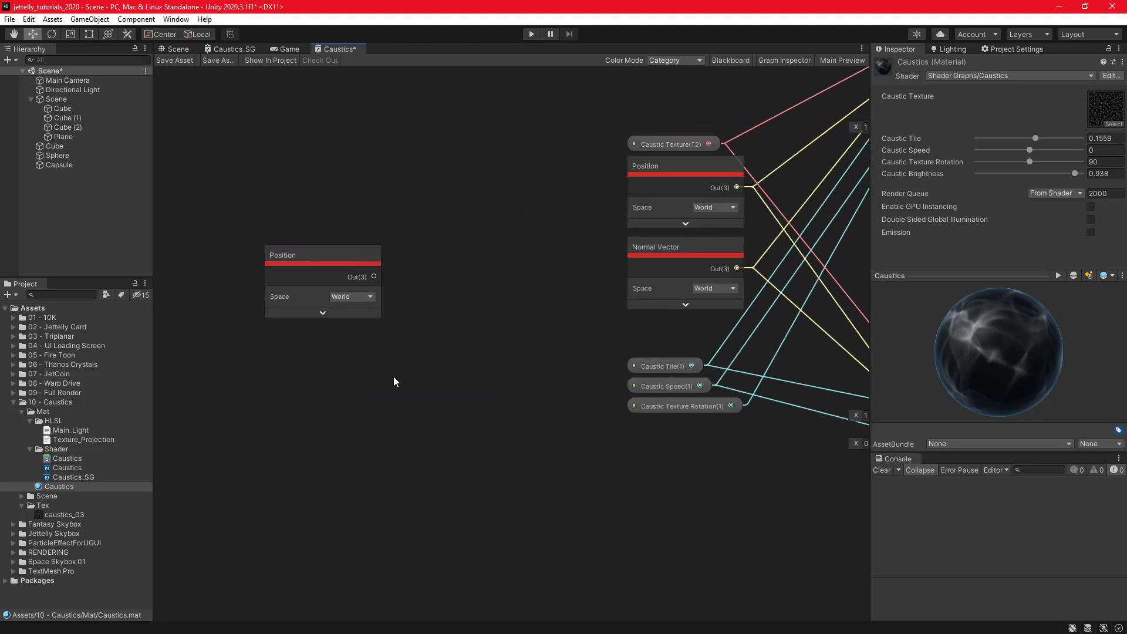
pyautogui.press('space')
pyautogui.write('split')
pyautogui.press('Return')
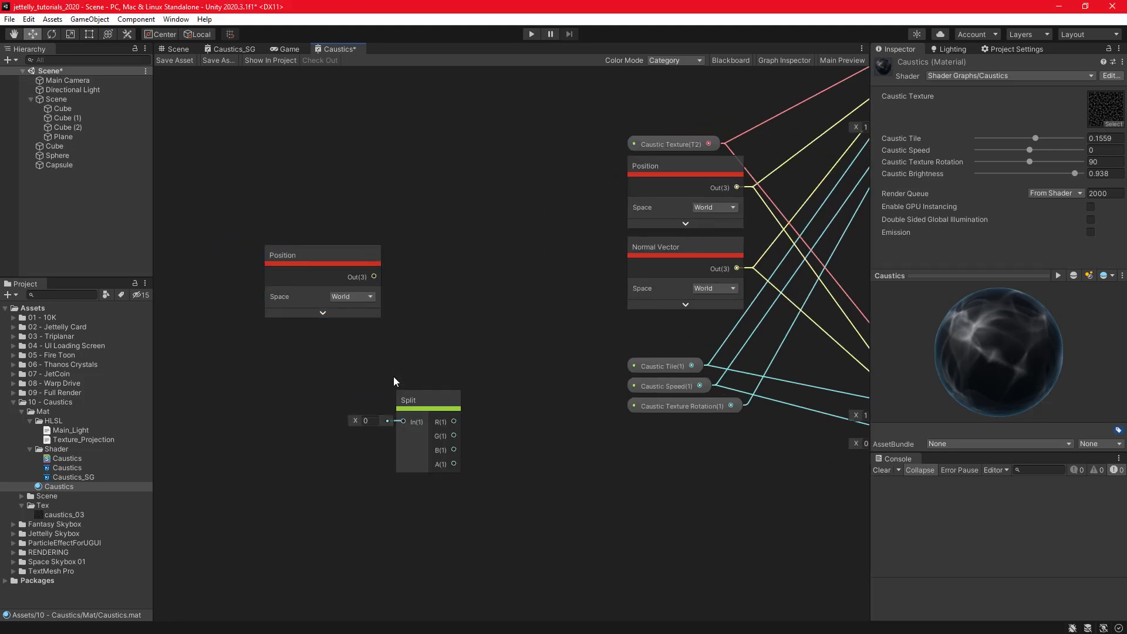
pyautogui.moveTo(375, 275)
pyautogui.mouseDown()
pyautogui.moveTo(402, 421)
pyautogui.moveTo(413, 304)
pyautogui.mouseUp()
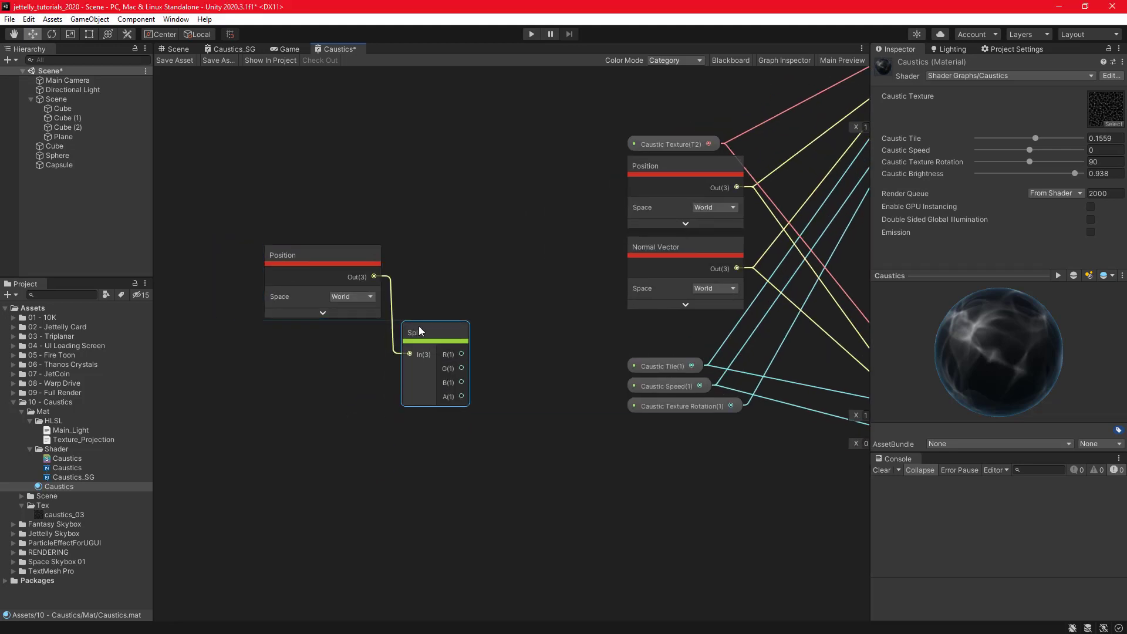
# Add a Vector 2 node with Split R driving X and Split B driving Y.
pyautogui.click(464, 420)
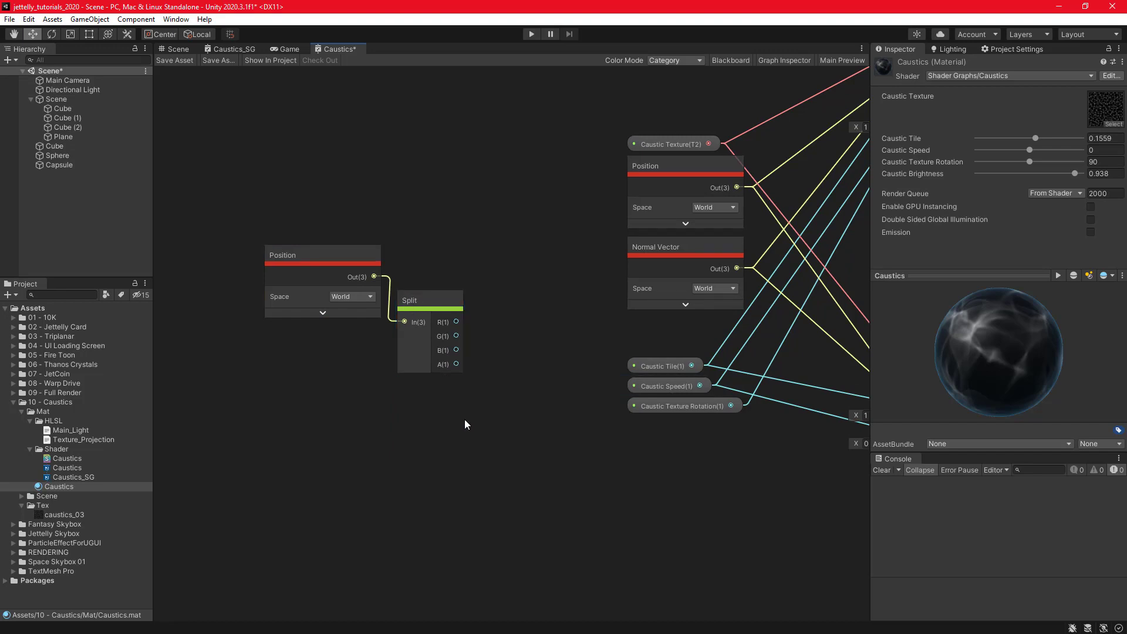
pyautogui.press('space')
pyautogui.write('vector')
pyautogui.press('Down')
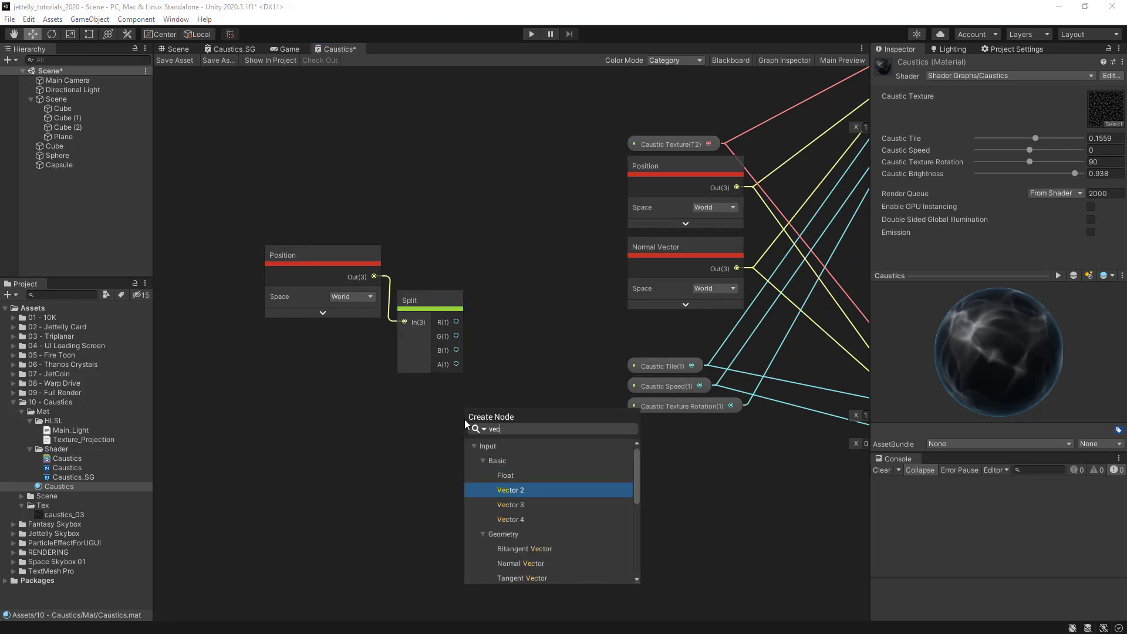
pyautogui.press('Return')
pyautogui.scroll(3, 464, 419)
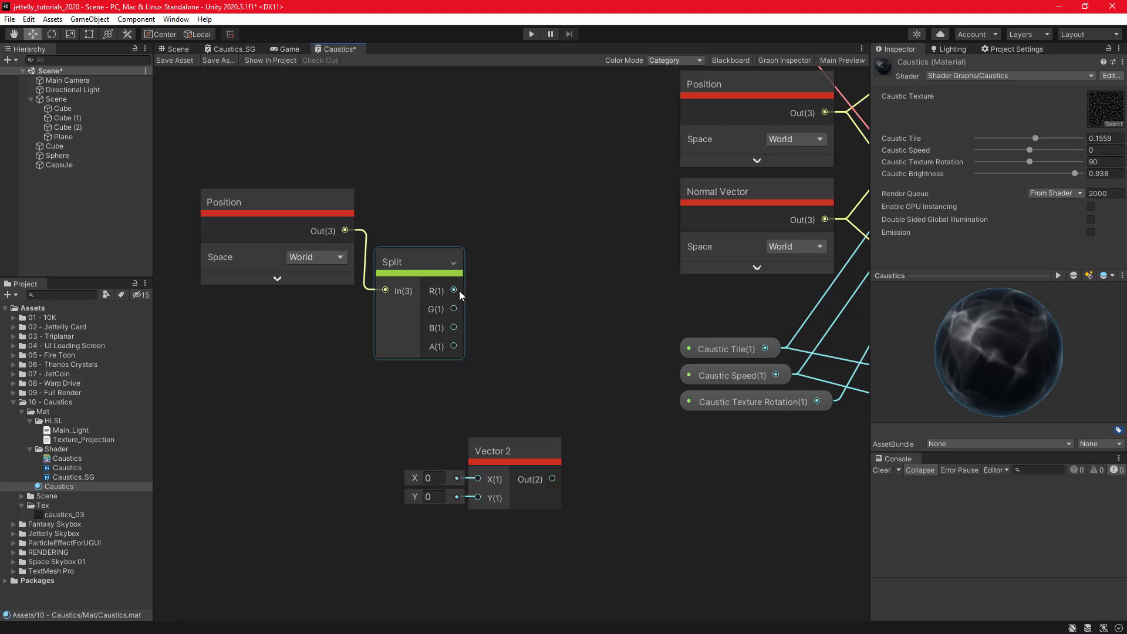
pyautogui.moveTo(455, 290); pyautogui.dragTo(478, 474)
pyautogui.moveTo(454, 327); pyautogui.dragTo(473, 497)
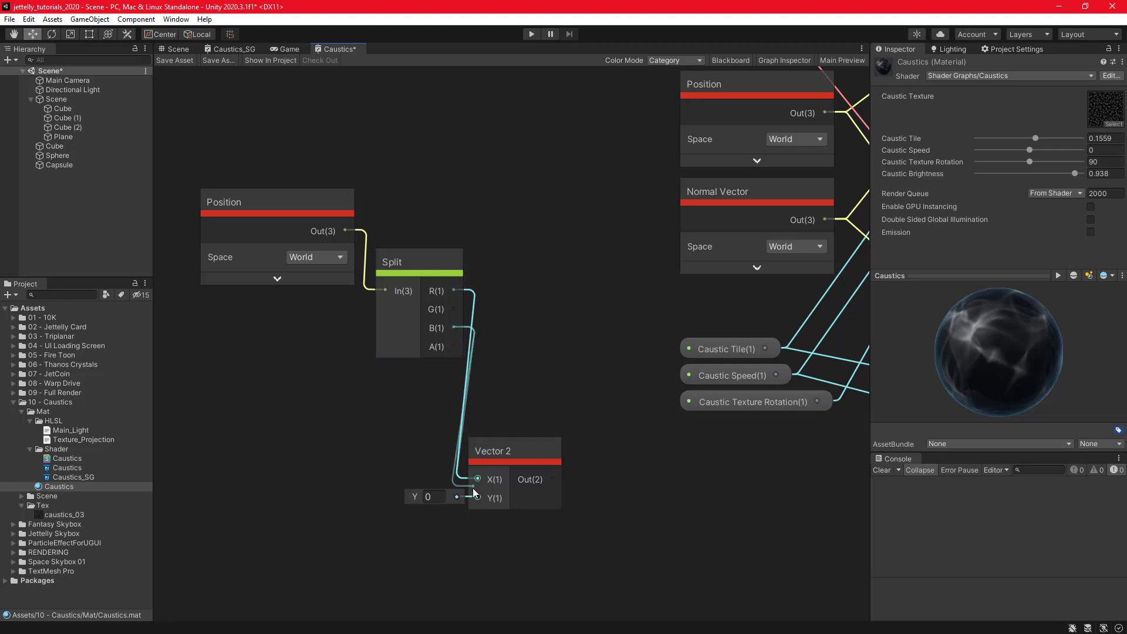
pyautogui.moveTo(505, 456); pyautogui.dragTo(535, 356)
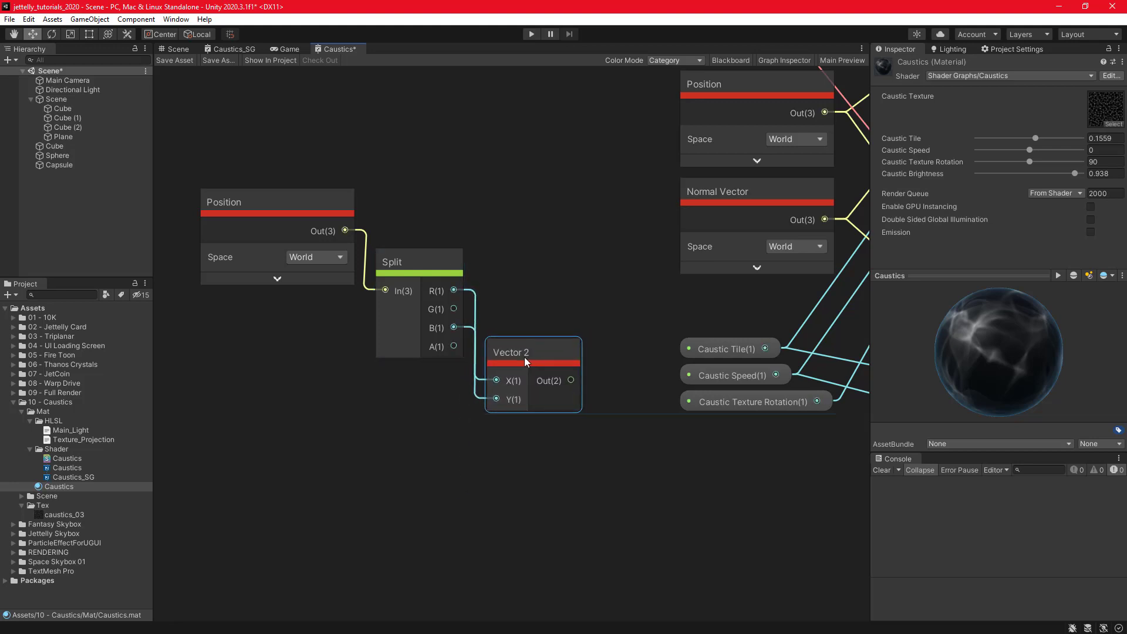
pyautogui.scroll(-3, 500, 364)
pyautogui.moveTo(326, 179)
pyautogui.mouseDown()
pyautogui.moveTo(537, 358)
pyautogui.moveTo(430, 348)
pyautogui.mouseUp()
pyautogui.click(488, 303)
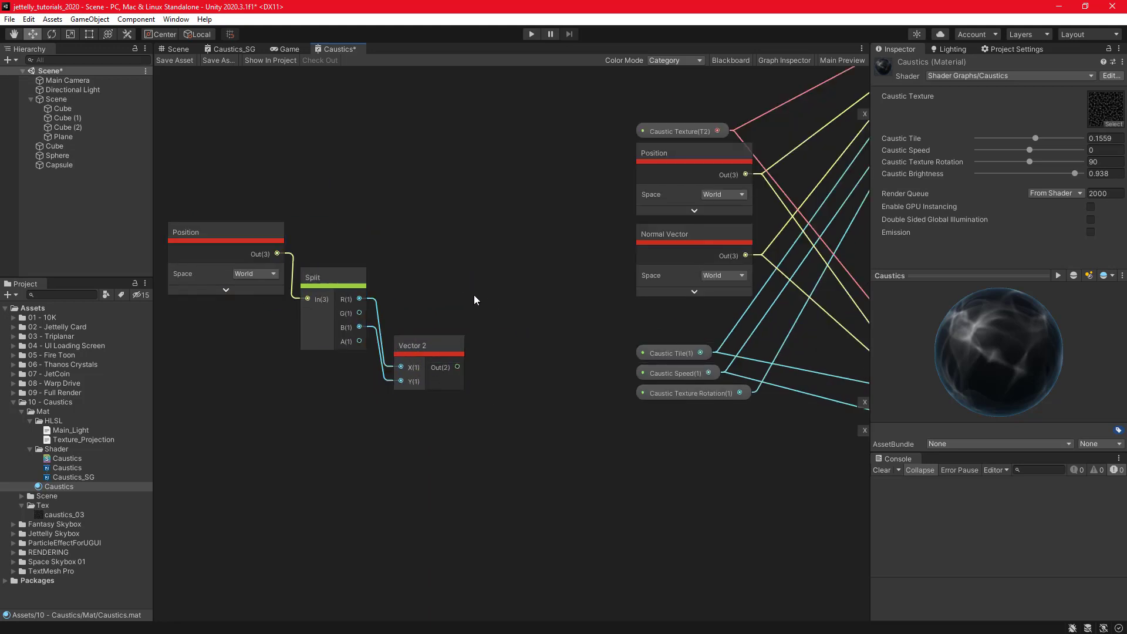
# Create a Float property 'Caustic Distortion Speed' in Slider mode.
pyautogui.click(722, 61)
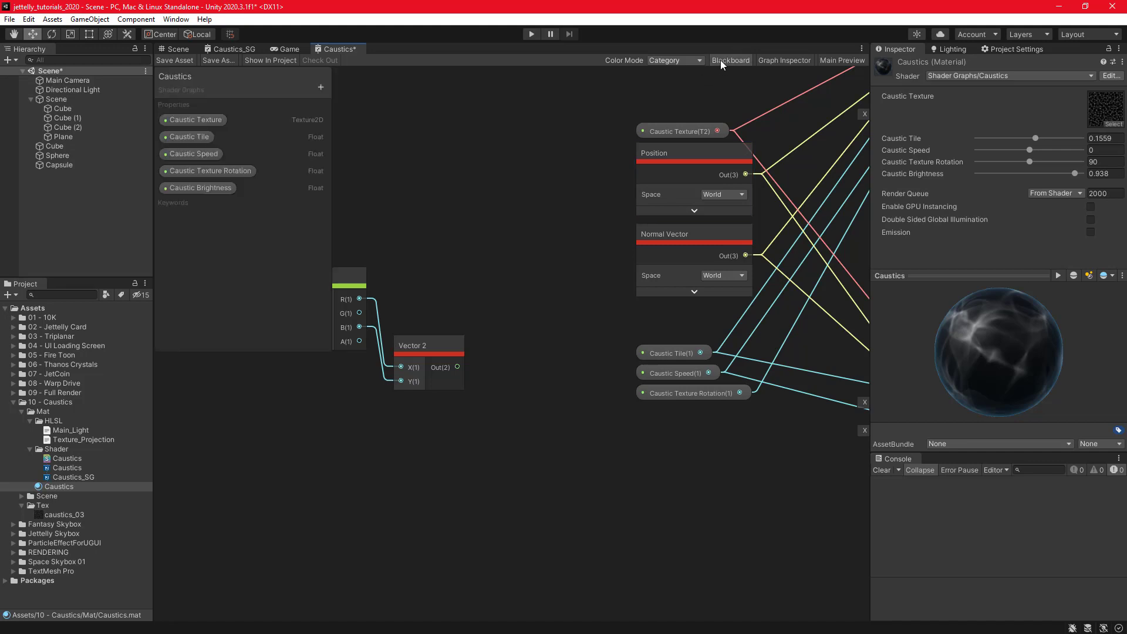
pyautogui.click(321, 87)
pyautogui.click(346, 95)
pyautogui.write('Caustic')
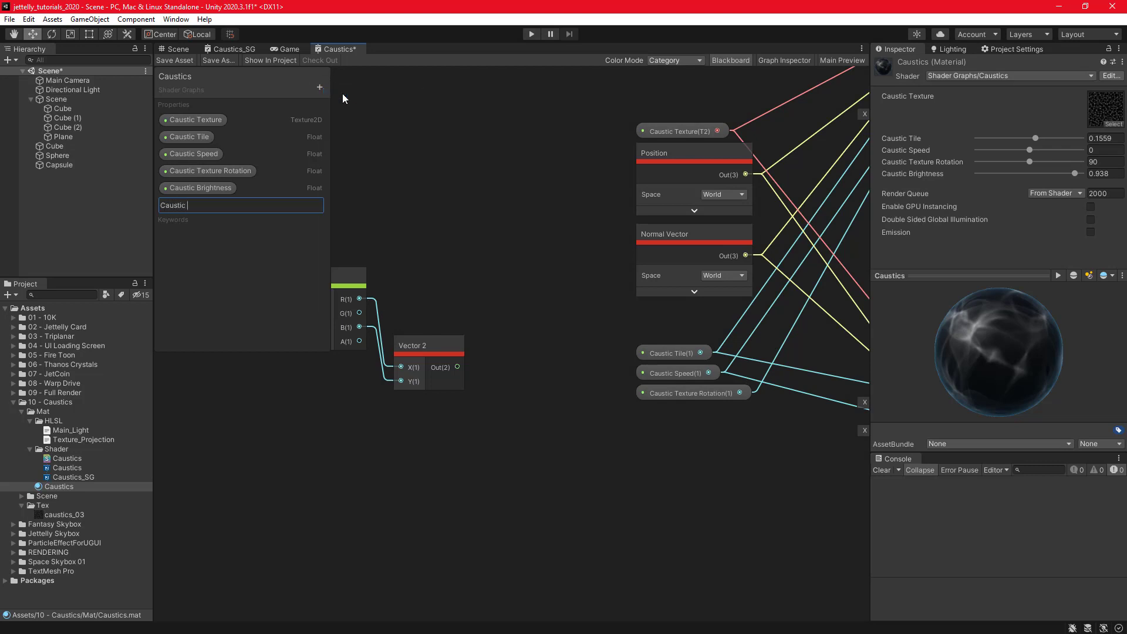
pyautogui.write('Distortion Spe')
pyautogui.write('ed')
pyautogui.press('Return')
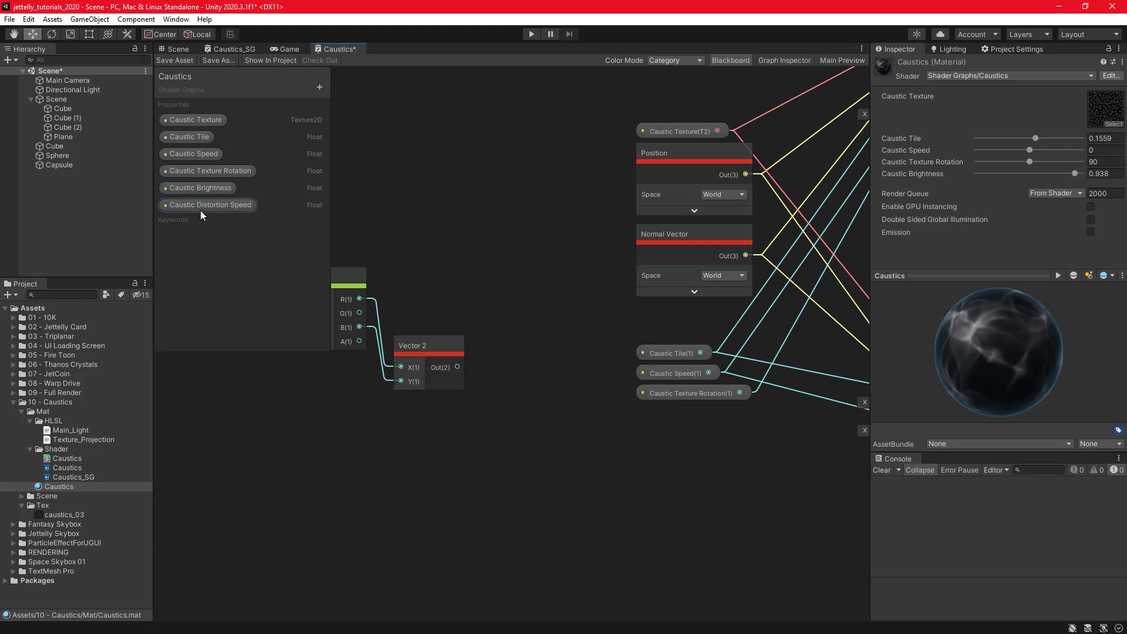
pyautogui.click(199, 209)
pyautogui.click(769, 60)
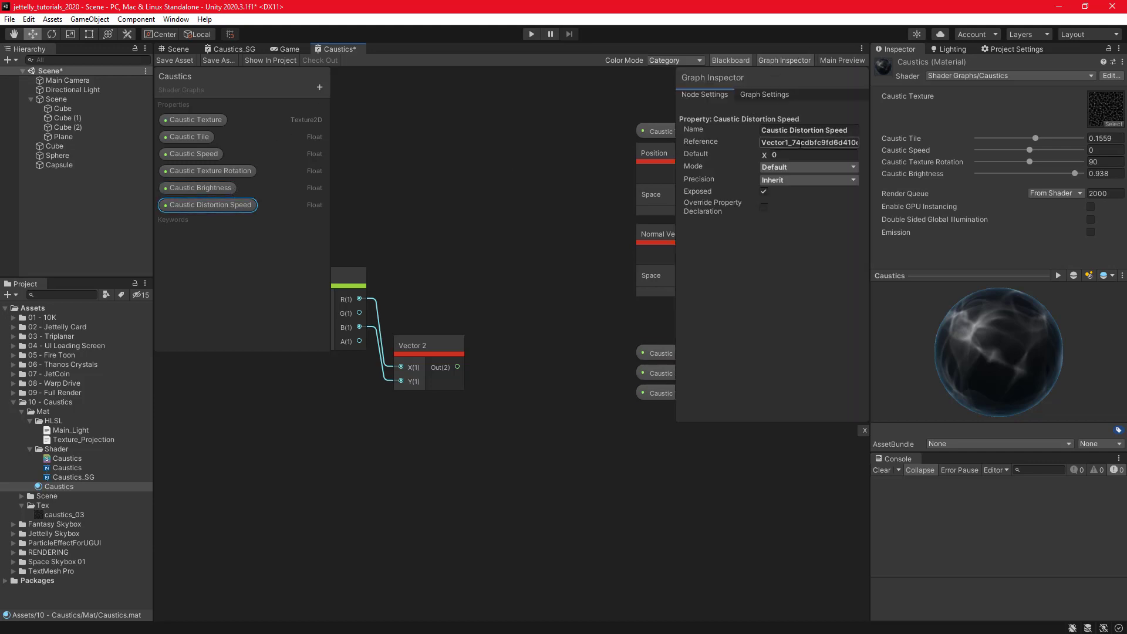
pyautogui.click(787, 168)
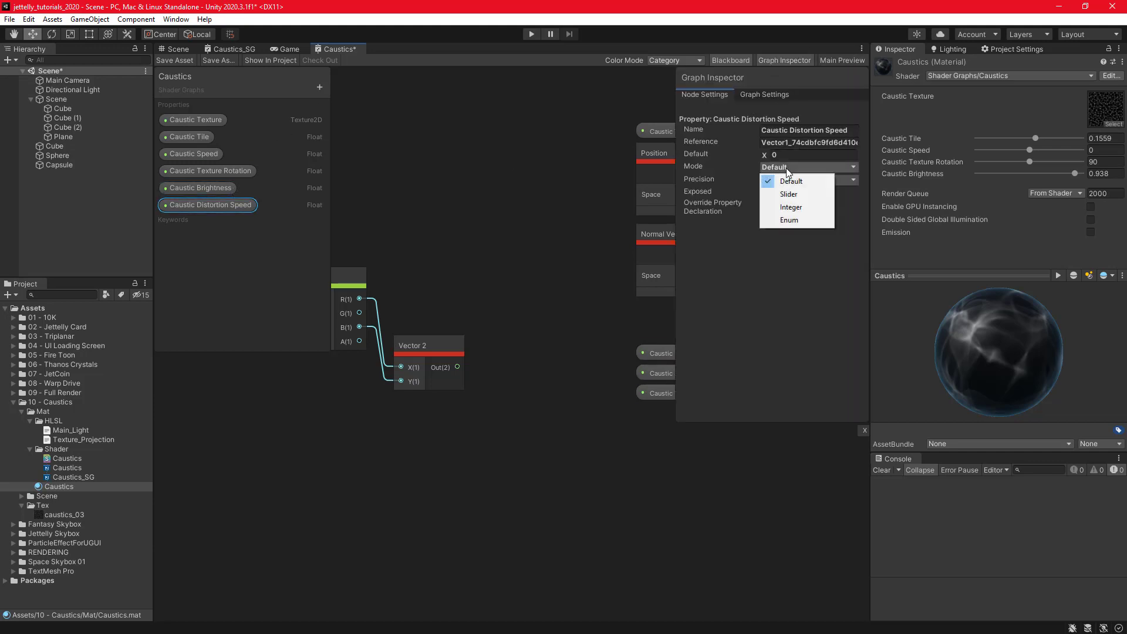
pyautogui.click(801, 194)
pyautogui.write('-1')
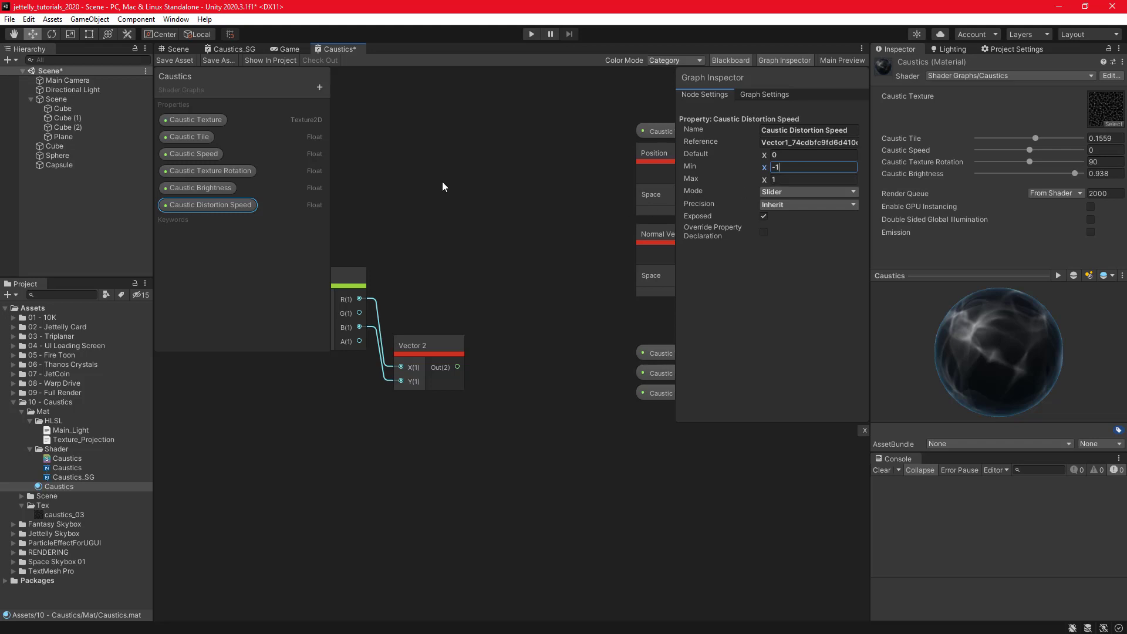
# Create a Float 'Caustic Distortion Factor' slider with Min 1, Max 3 and Default 3.
pyautogui.click(319, 87)
pyautogui.click(343, 92)
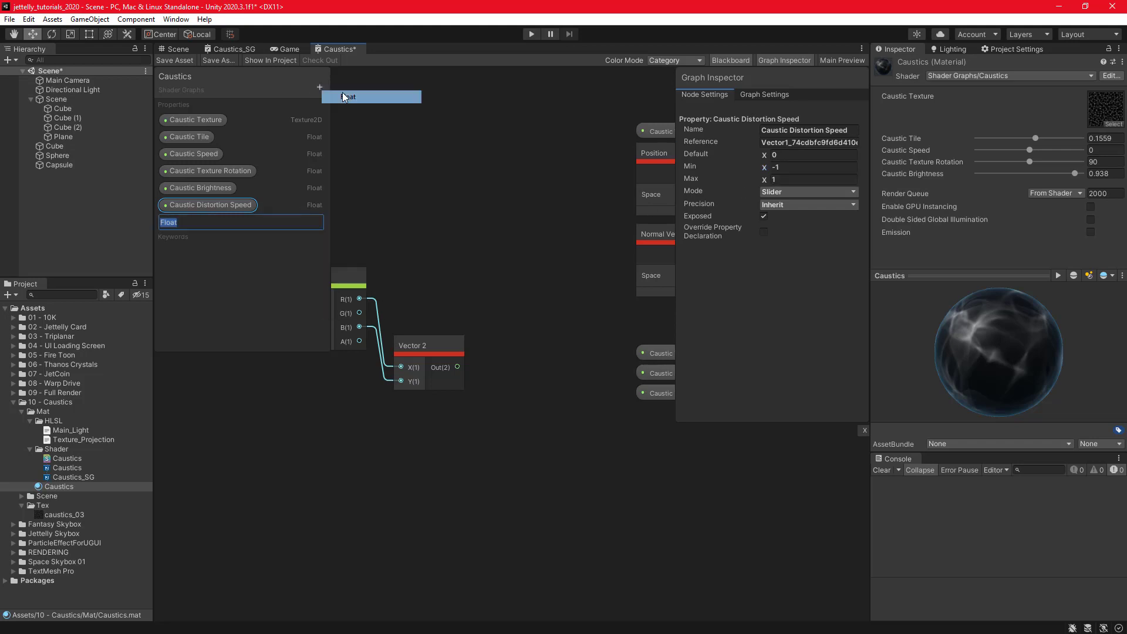
pyautogui.write('Caustic')
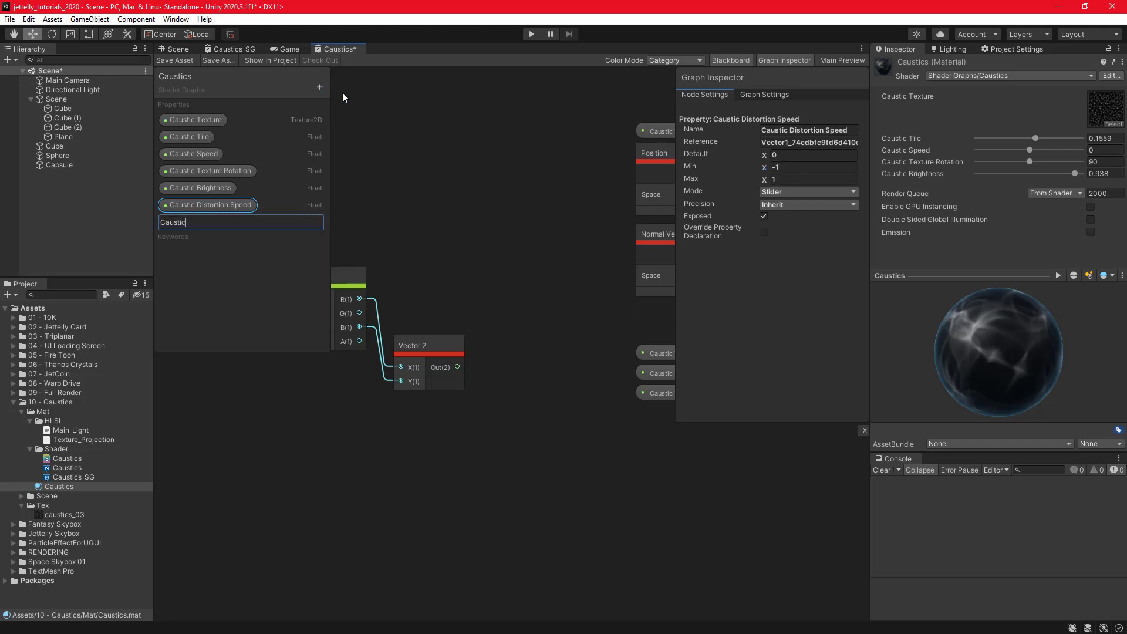
pyautogui.write(' Distortion F')
pyautogui.write('actor')
pyautogui.press('Return')
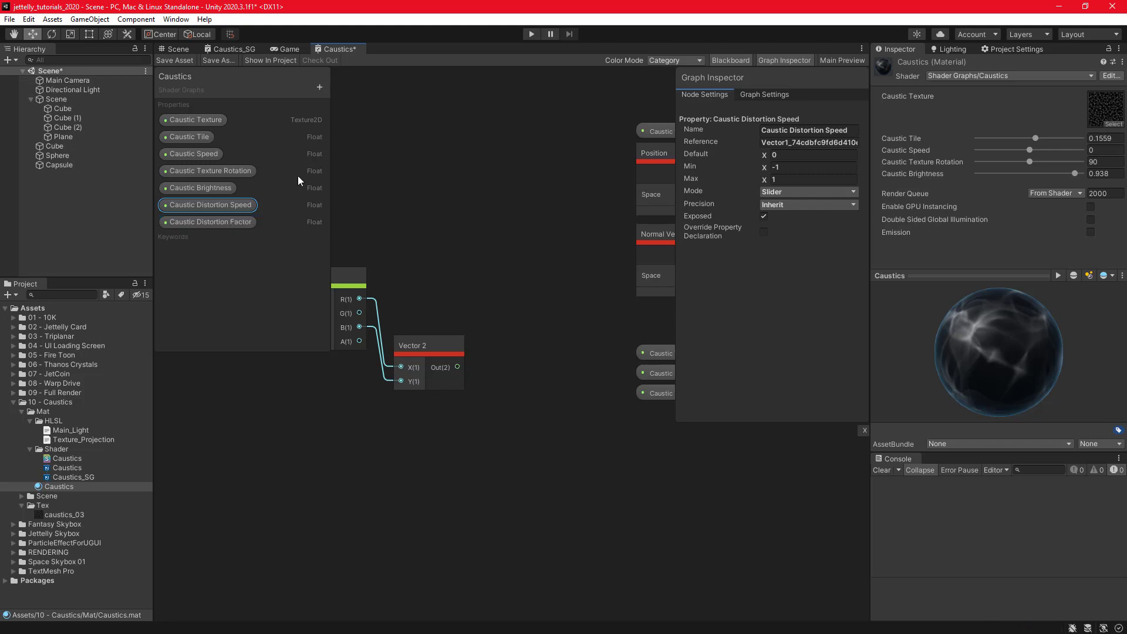
pyautogui.click(224, 223)
pyautogui.click(769, 168)
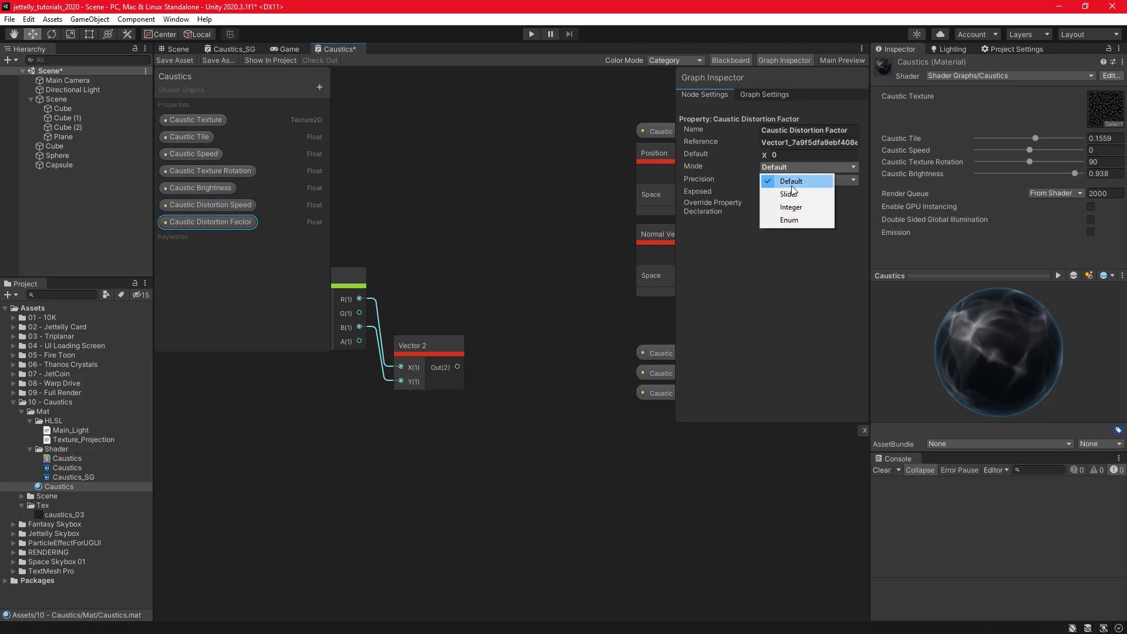
pyautogui.click(788, 192)
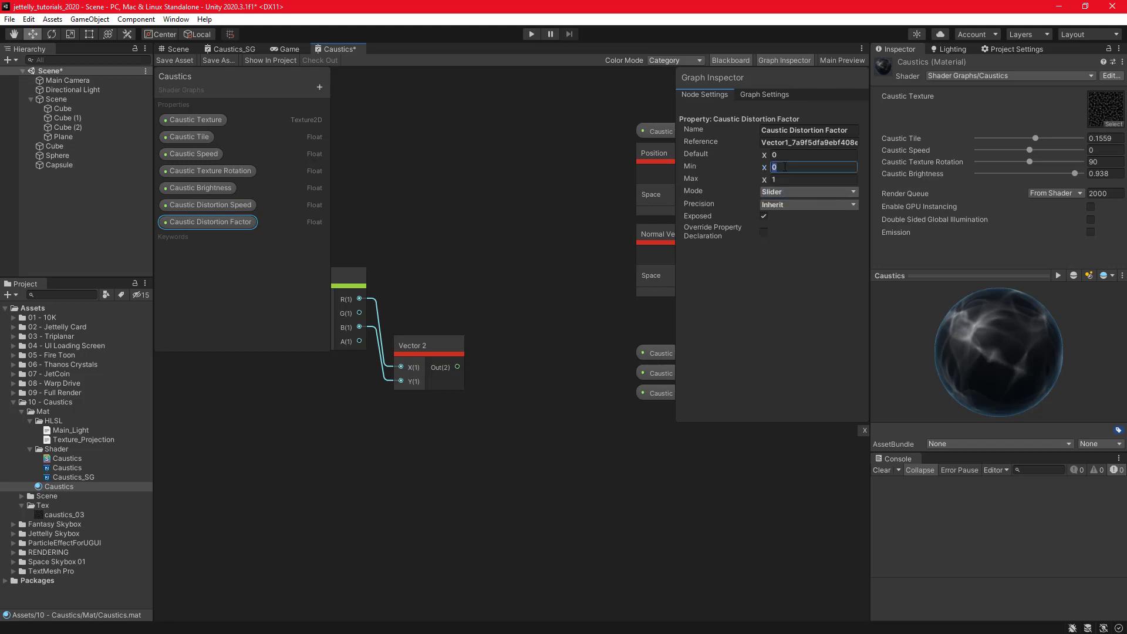
pyautogui.write('1')
pyautogui.press('Tab')
pyautogui.write('3')
pyautogui.click(789, 155)
pyautogui.write('3')
# Place Caustic Distortion Speed and Caustic Distortion Factor nodes, then hide the Blackboard and Graph Inspector.
pyautogui.moveTo(240, 205); pyautogui.dragTo(339, 389)
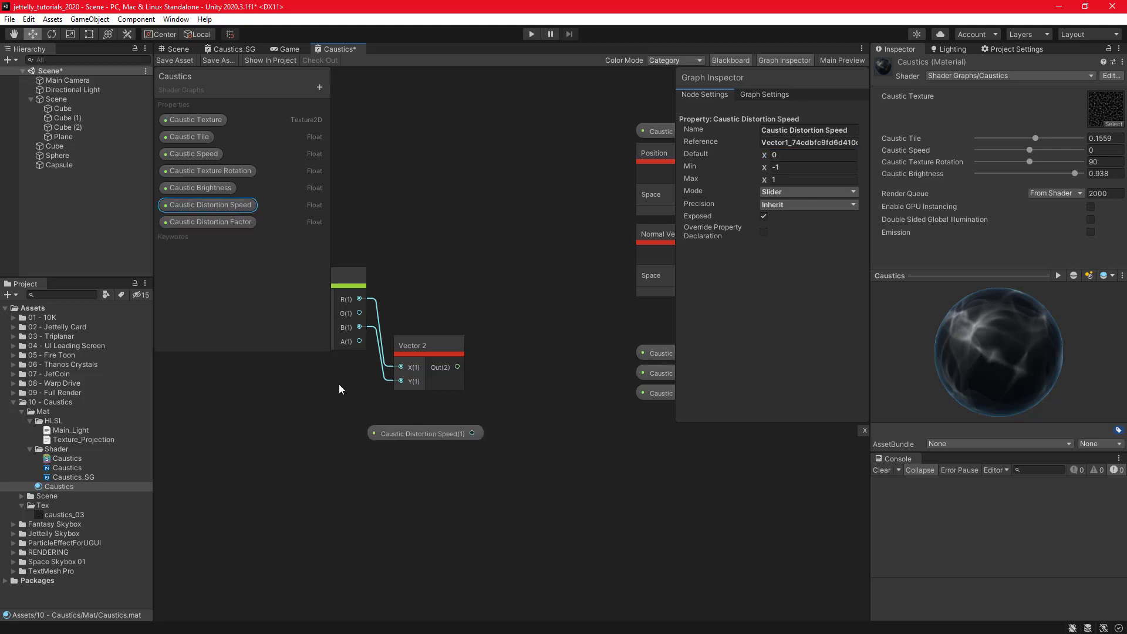
pyautogui.moveTo(215, 223); pyautogui.dragTo(380, 477)
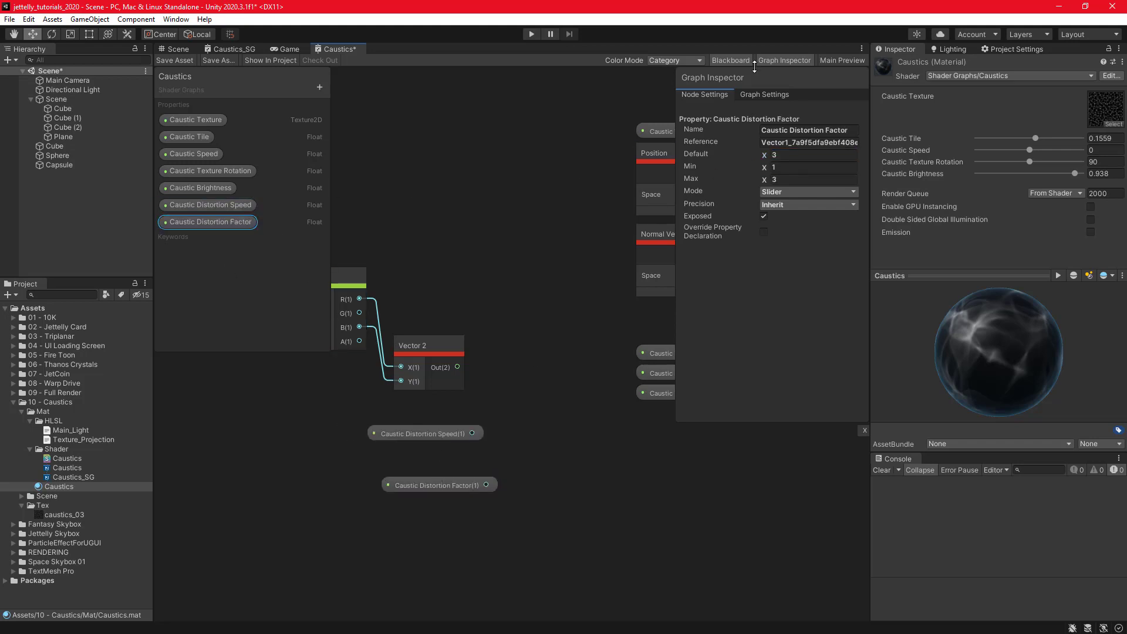
pyautogui.click(728, 61)
pyautogui.click(772, 59)
pyautogui.moveTo(511, 434)
pyautogui.mouseDown(button='middle')
pyautogui.moveTo(638, 206)
pyautogui.moveTo(487, 432)
pyautogui.mouseUp(button='middle')
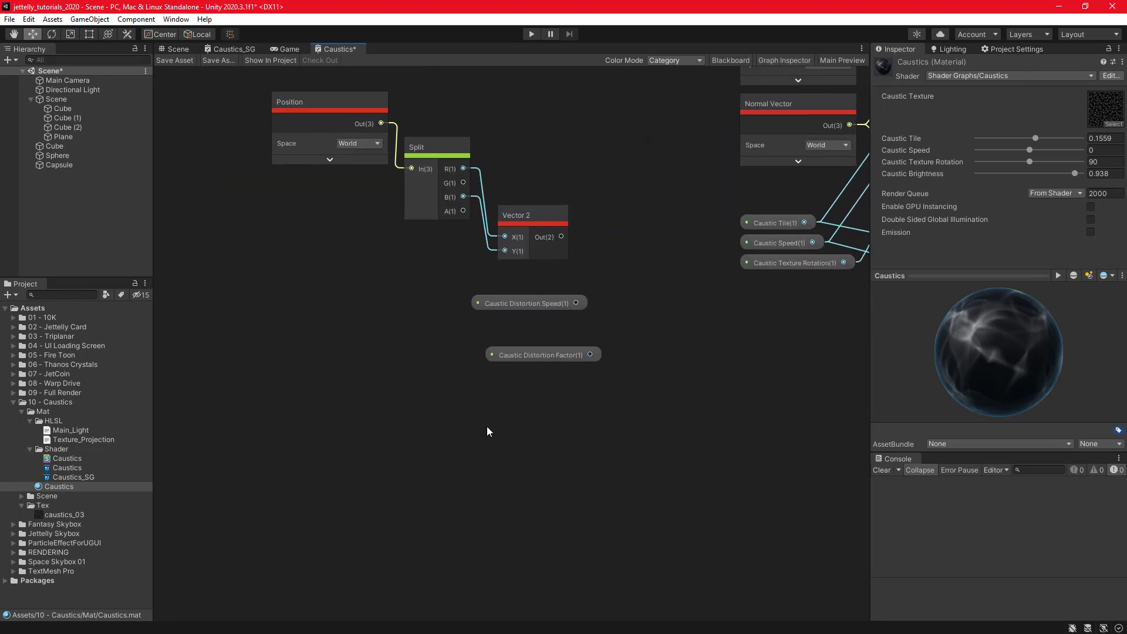
# Add Time and Multiply nodes, arranging them beside the Caustic Distortion Speed node.
pyautogui.press('space')
pyautogui.write('time')
pyautogui.press('Return')
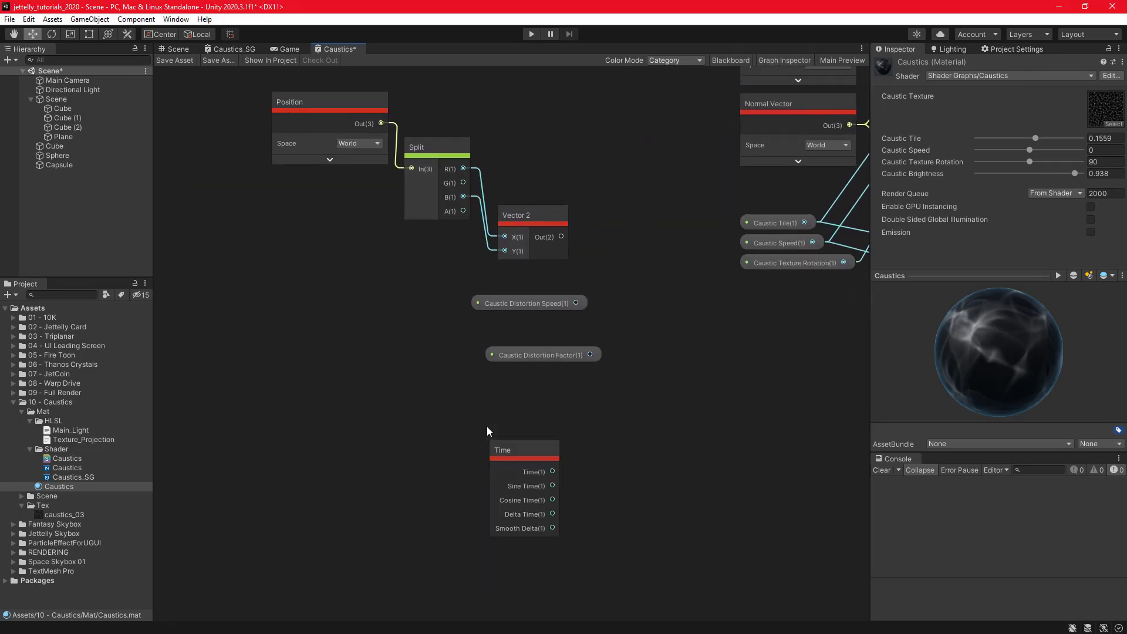
pyautogui.press('space')
pyautogui.write('multiply')
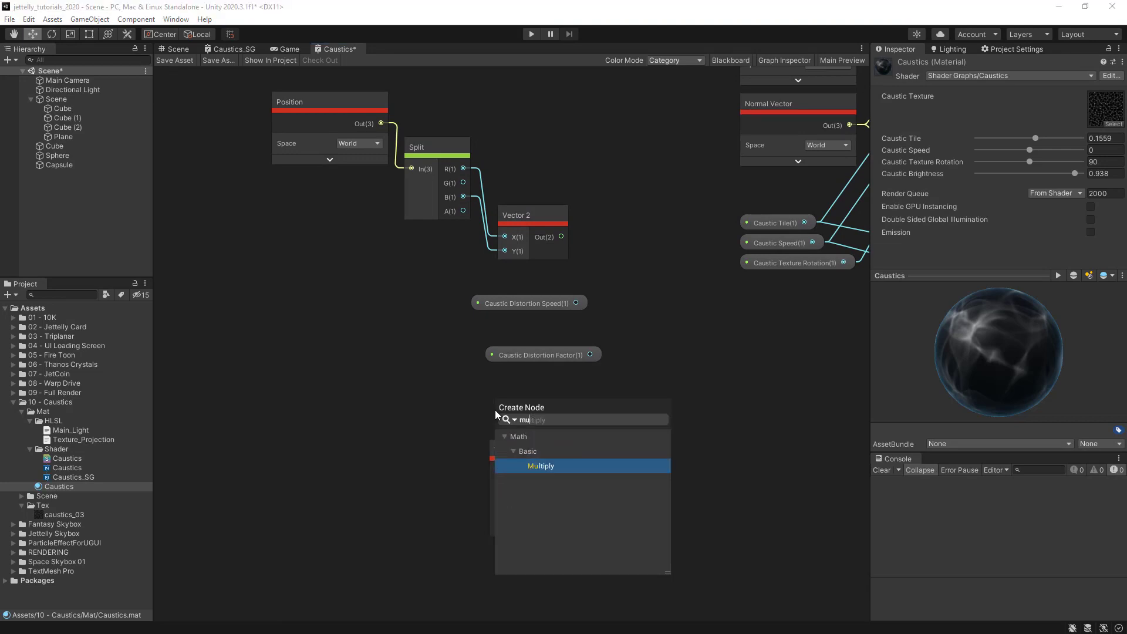
pyautogui.press('Return')
pyautogui.moveTo(511, 353); pyautogui.dragTo(656, 398)
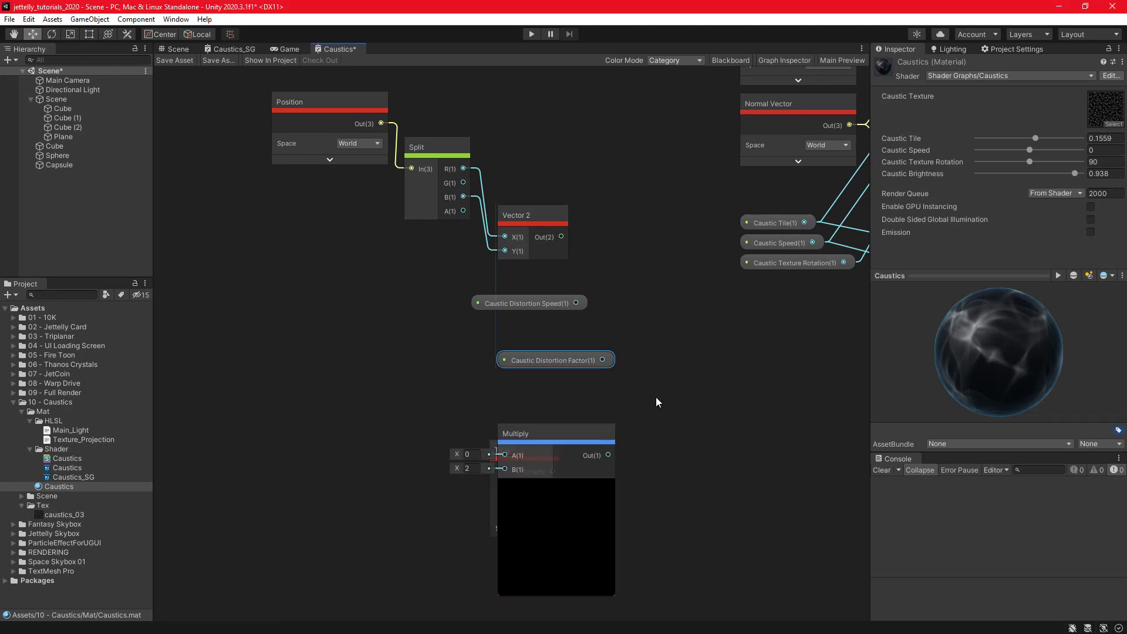
pyautogui.moveTo(516, 301); pyautogui.dragTo(337, 352)
pyautogui.moveTo(551, 433); pyautogui.dragTo(566, 334)
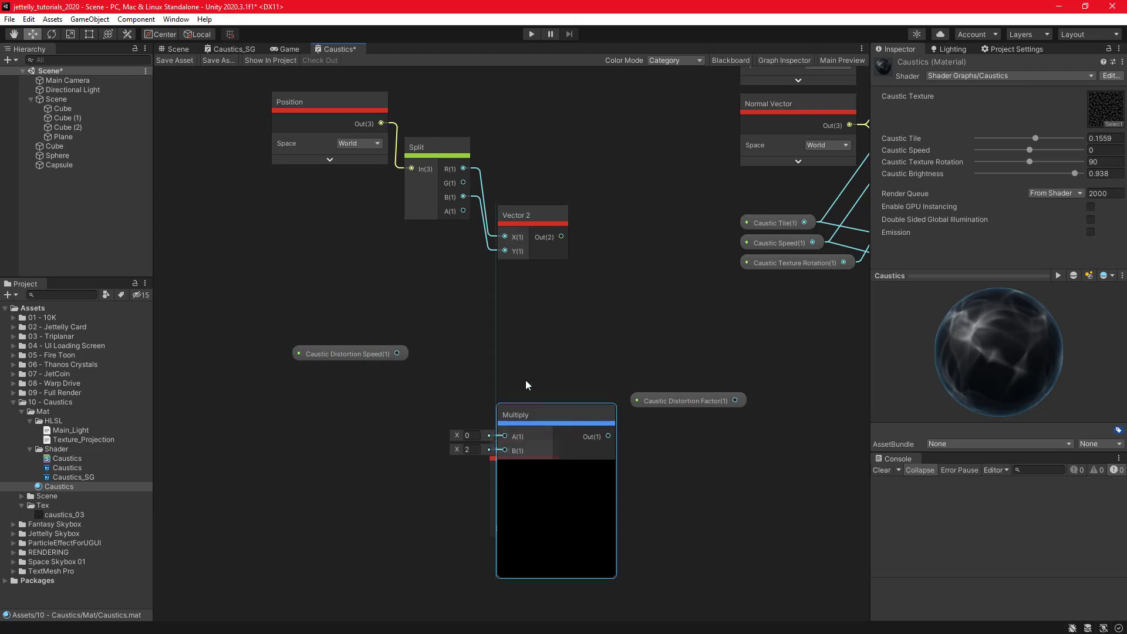
# Multiply Caustic Distortion Speed by Time.
pyautogui.click(498, 450)
pyautogui.moveTo(497, 450); pyautogui.dragTo(353, 394)
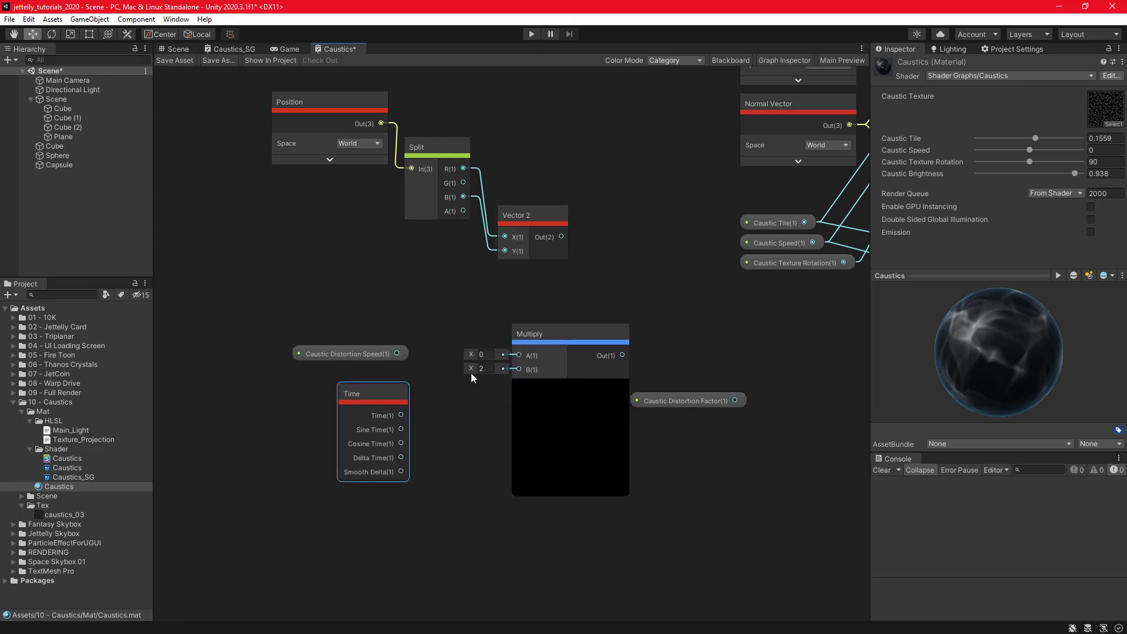
pyautogui.moveTo(397, 354)
pyautogui.mouseDown()
pyautogui.moveTo(511, 370)
pyautogui.moveTo(519, 355)
pyautogui.mouseUp()
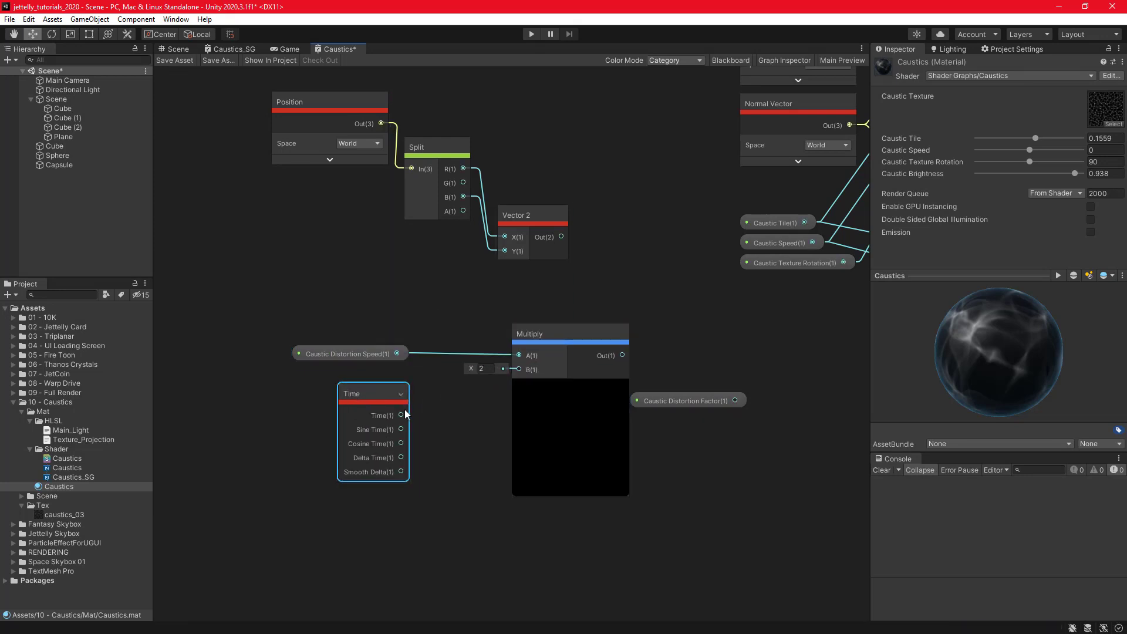
pyautogui.moveTo(401, 415)
pyautogui.mouseDown()
pyautogui.moveTo(519, 369)
pyautogui.moveTo(508, 419)
pyautogui.mouseUp()
pyautogui.click(511, 420)
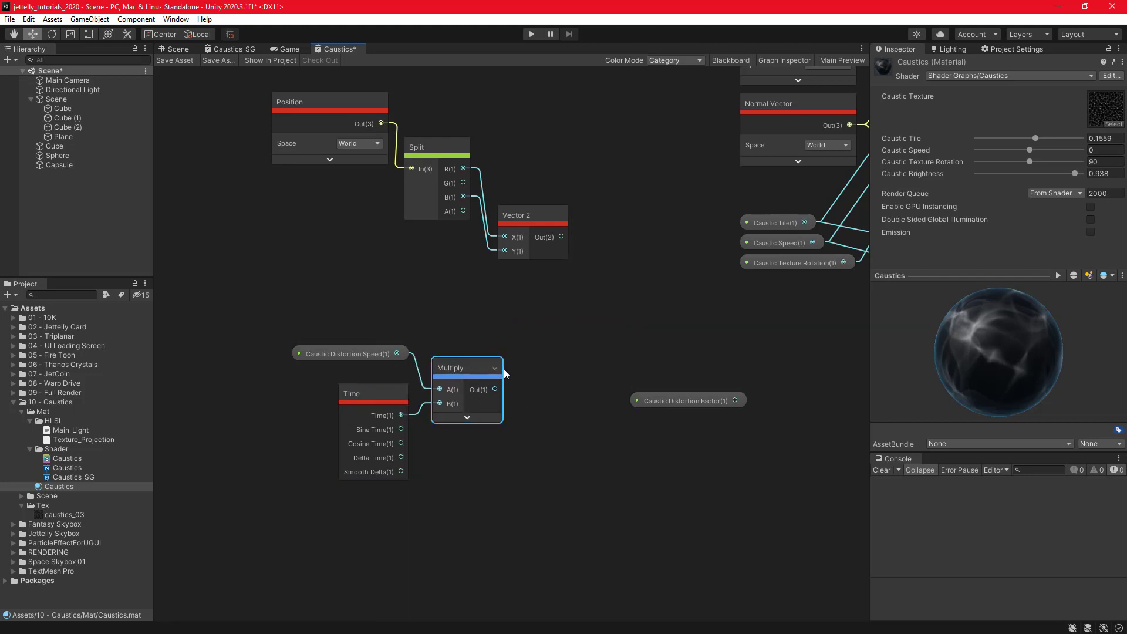
# Add the Vector 2 and the Speed×Time result together in a new Add node.
pyautogui.press('space')
pyautogui.write('add')
pyautogui.press('Return')
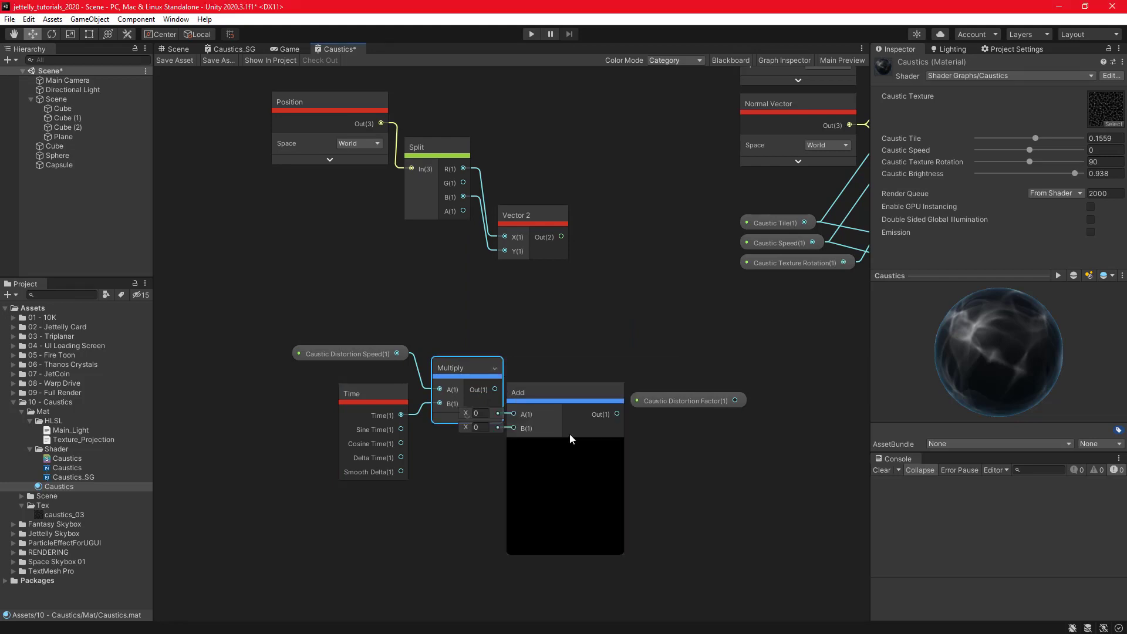
pyautogui.click(566, 440)
pyautogui.moveTo(558, 390); pyautogui.dragTo(625, 311)
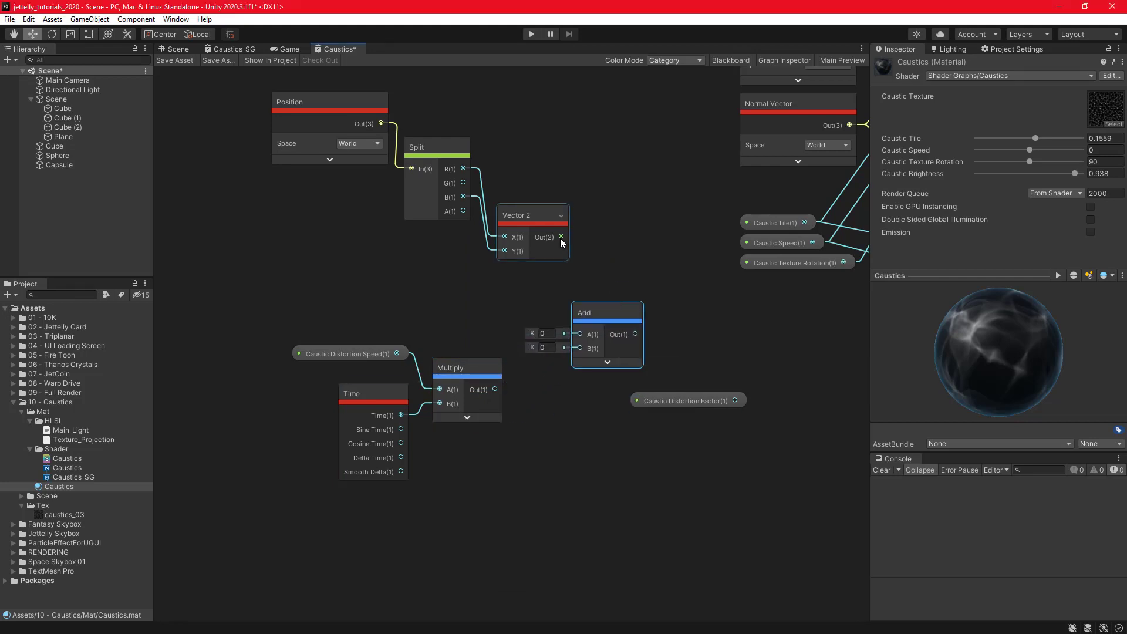
pyautogui.moveTo(561, 237)
pyautogui.mouseDown()
pyautogui.moveTo(580, 333)
pyautogui.moveTo(607, 280)
pyautogui.mouseUp()
pyautogui.moveTo(355, 314); pyautogui.dragTo(452, 405)
pyautogui.moveTo(466, 365)
pyautogui.mouseDown()
pyautogui.moveTo(515, 332)
pyautogui.moveTo(531, 299)
pyautogui.moveTo(592, 320)
pyautogui.mouseUp()
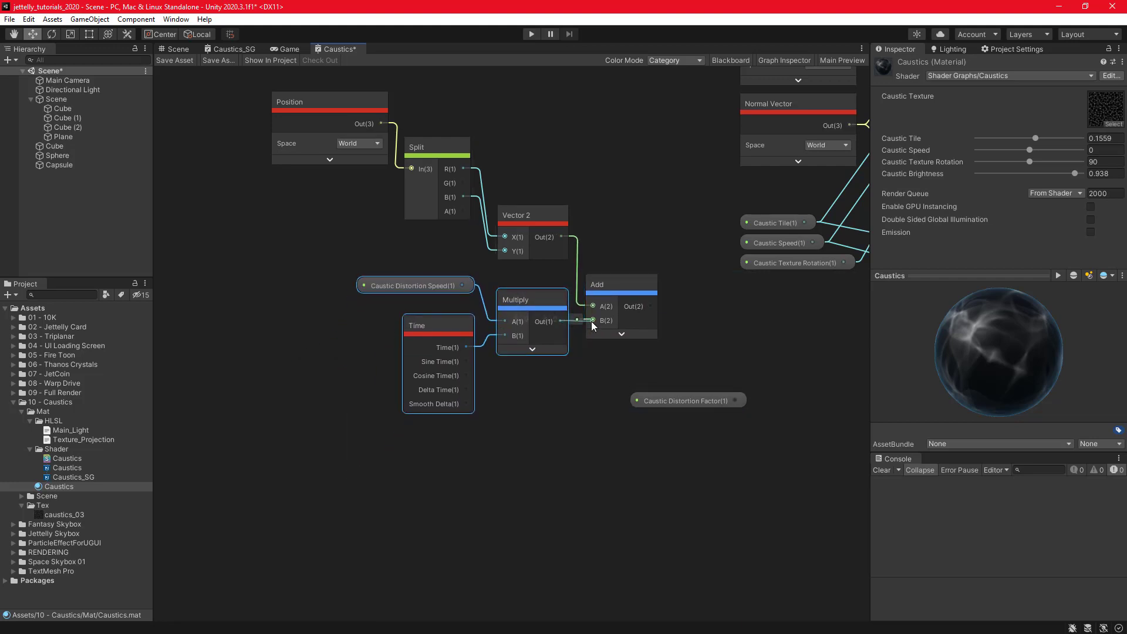
pyautogui.moveTo(649, 344); pyautogui.dragTo(583, 346, button='middle')
pyautogui.click(635, 361)
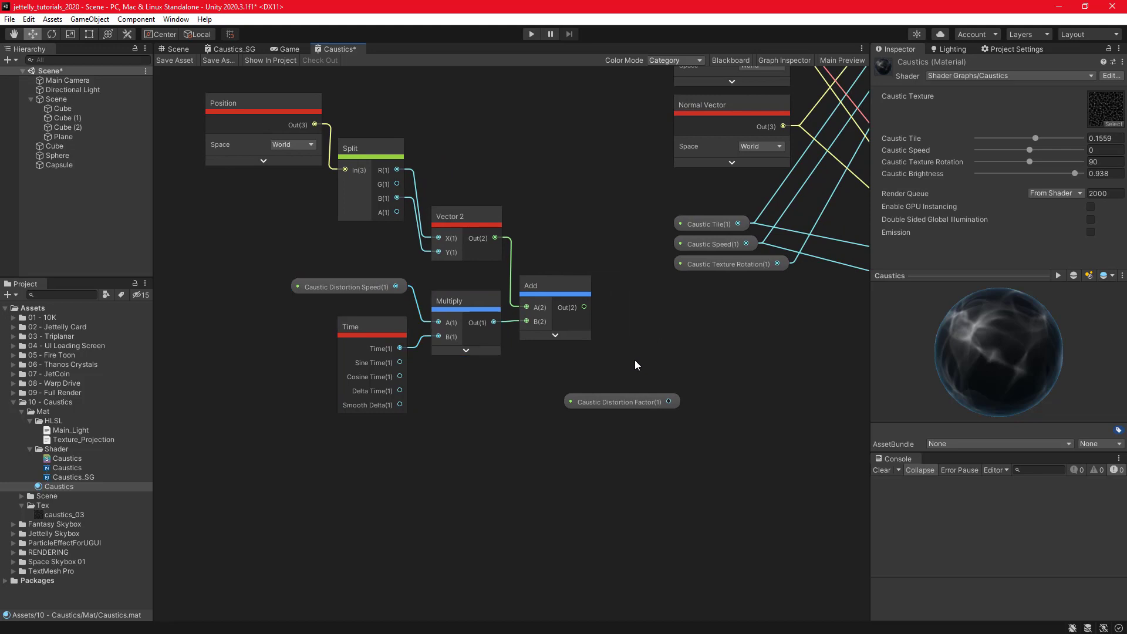
# Add a Simple Noise node and feed the Add output into its UV.
pyautogui.press('space')
pyautogui.write('sim')
pyautogui.press('Return')
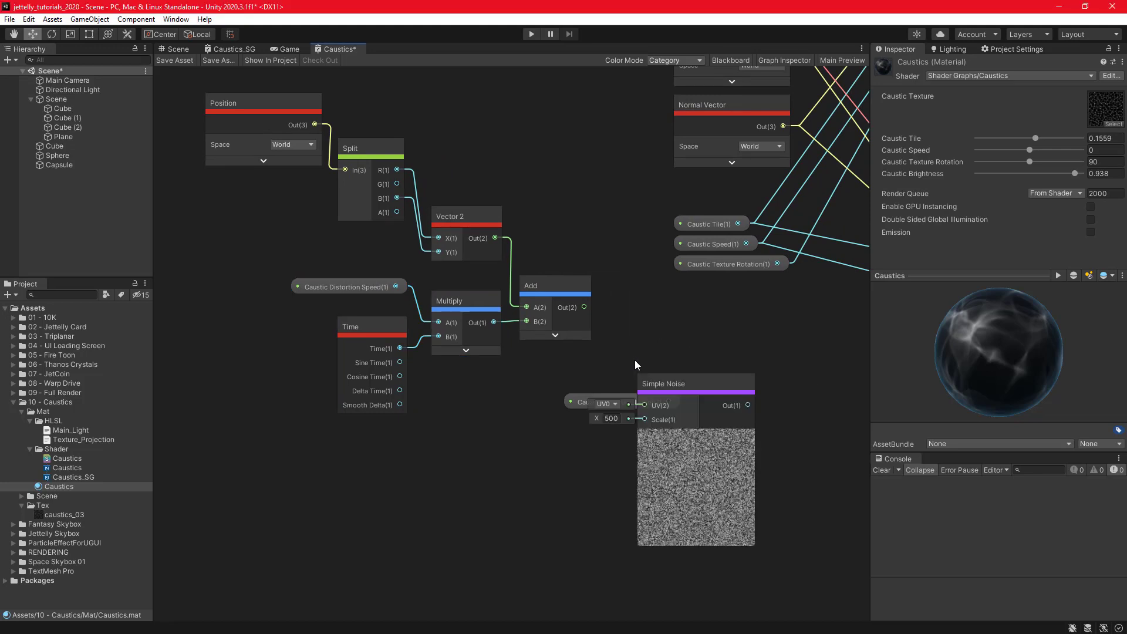
pyautogui.moveTo(585, 307)
pyautogui.mouseDown()
pyautogui.moveTo(614, 339)
pyautogui.moveTo(628, 404)
pyautogui.moveTo(429, 530)
pyautogui.mouseUp()
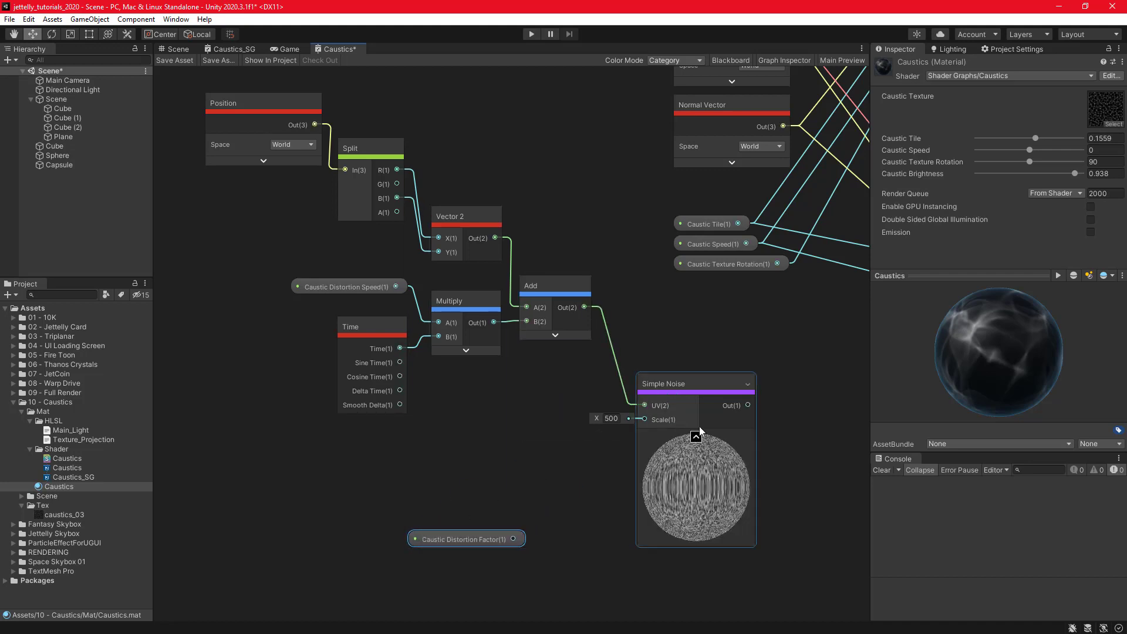
# Rearrange the Simple Noise and left-hand nodes, then set the noise Scale to 10.
pyautogui.moveTo(684, 394); pyautogui.dragTo(660, 373)
pyautogui.scroll(-3, 566, 347)
pyautogui.moveTo(364, 139)
pyautogui.mouseDown()
pyautogui.moveTo(613, 354)
pyautogui.moveTo(523, 322)
pyautogui.moveTo(534, 305)
pyautogui.mouseUp()
pyautogui.click(645, 371)
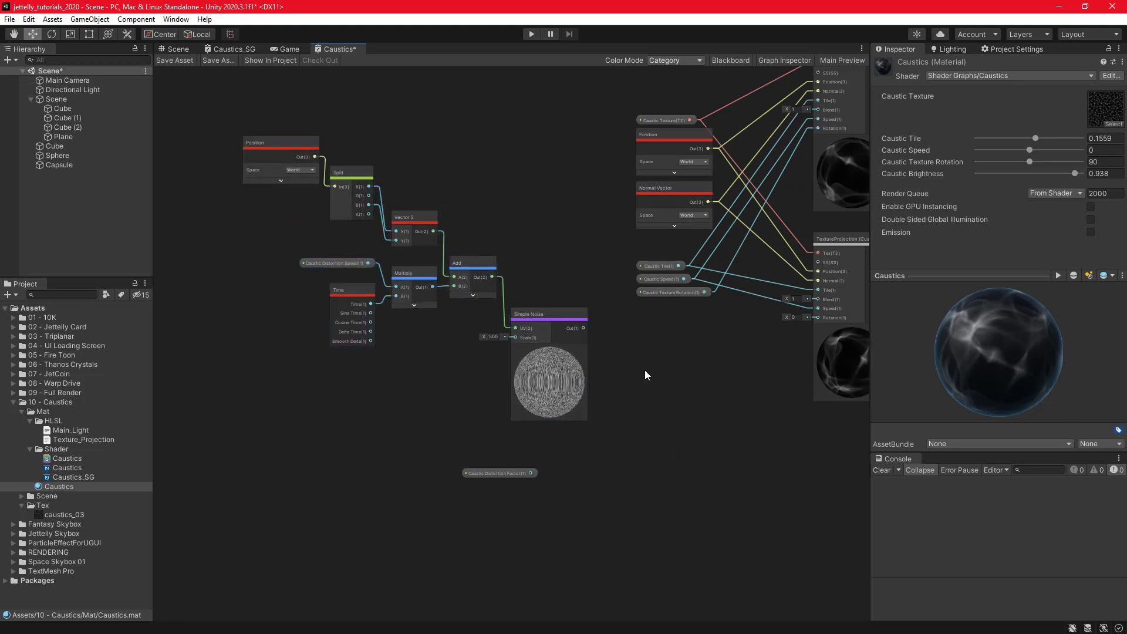
pyautogui.scroll(-2, 589, 373)
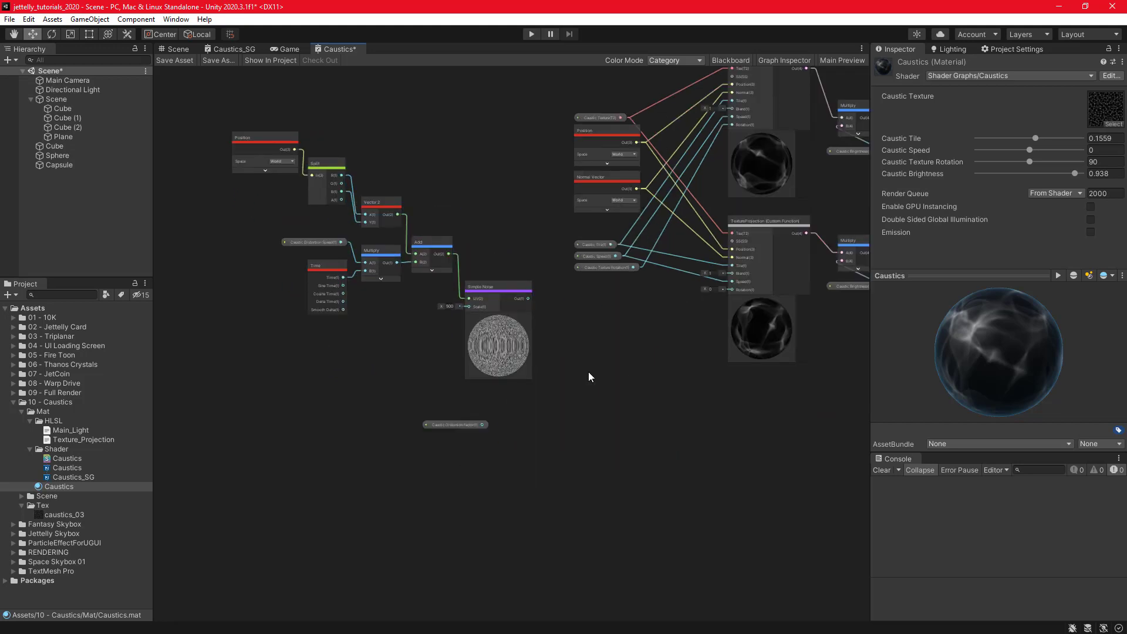
pyautogui.scroll(-1, 588, 372)
pyautogui.scroll(4, 400, 298)
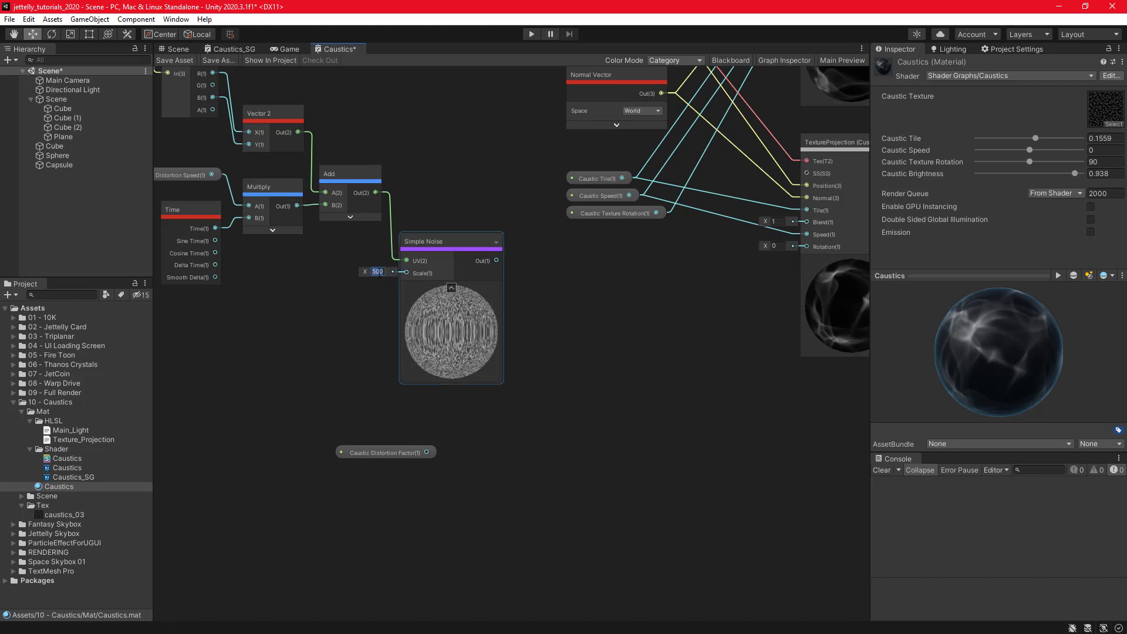
pyautogui.write('10')
pyautogui.scroll(1, 529, 414)
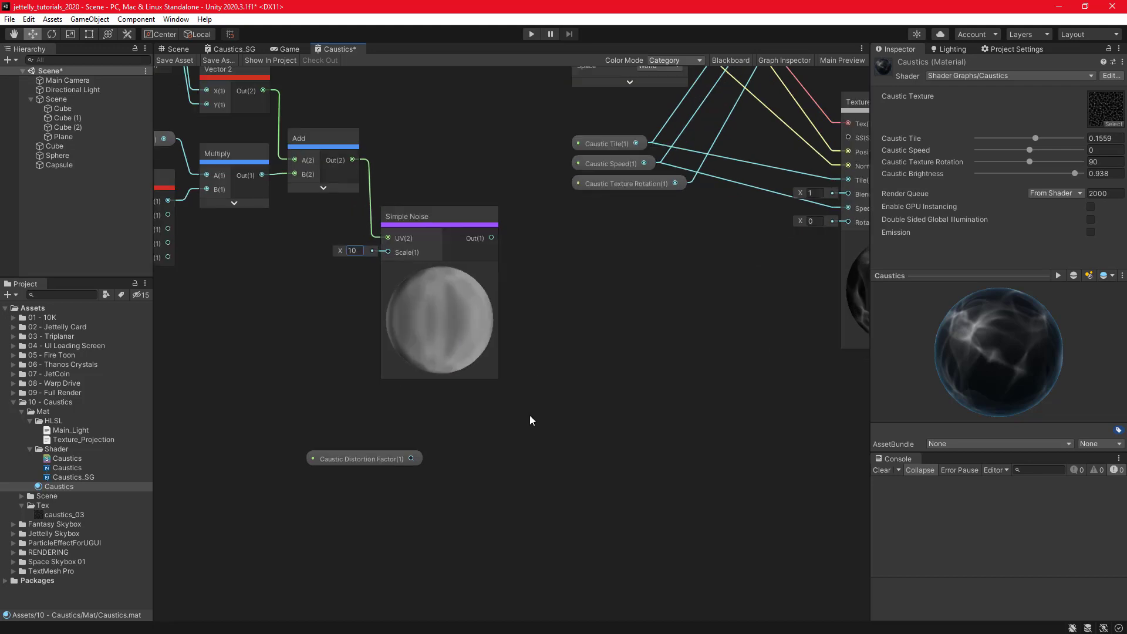
# Add a Divide node dividing the Simple Noise output by Caustic Distortion Factor.
pyautogui.press('space')
pyautogui.write('divide')
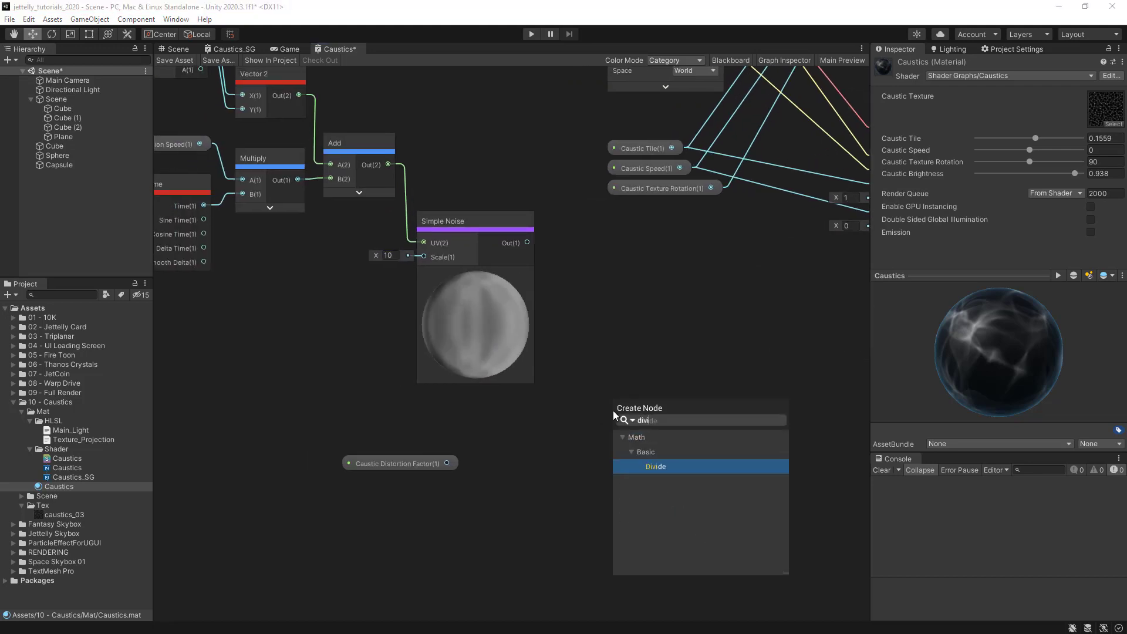
pyautogui.press('Return')
pyautogui.scroll(1, 612, 410)
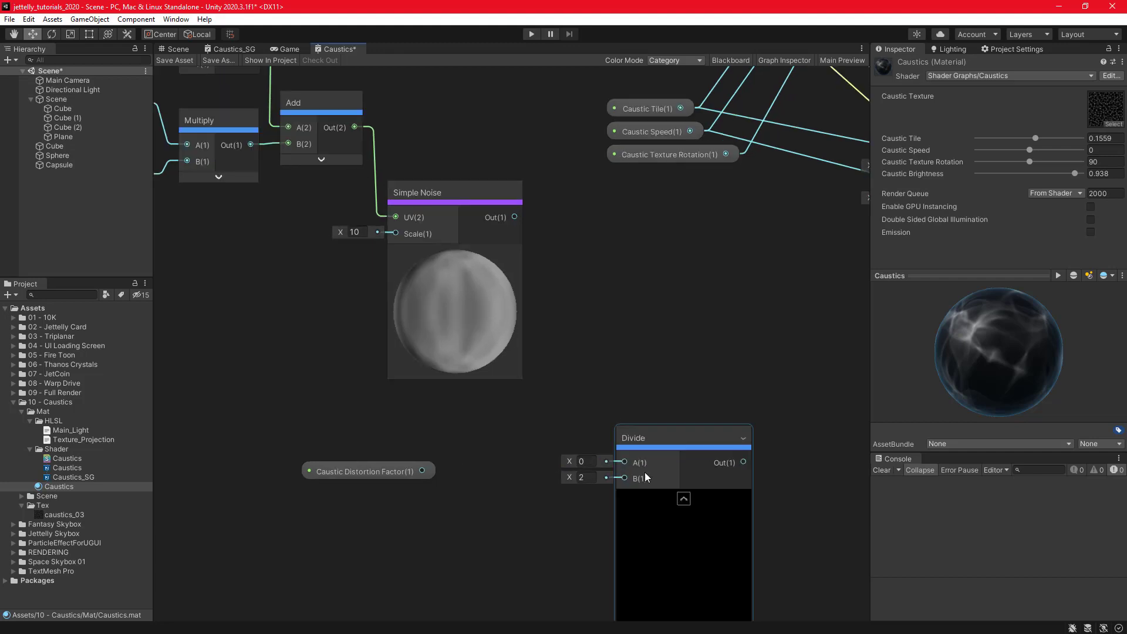
pyautogui.click(684, 499)
pyautogui.moveTo(681, 438); pyautogui.dragTo(648, 338)
pyautogui.moveTo(515, 218); pyautogui.dragTo(593, 363)
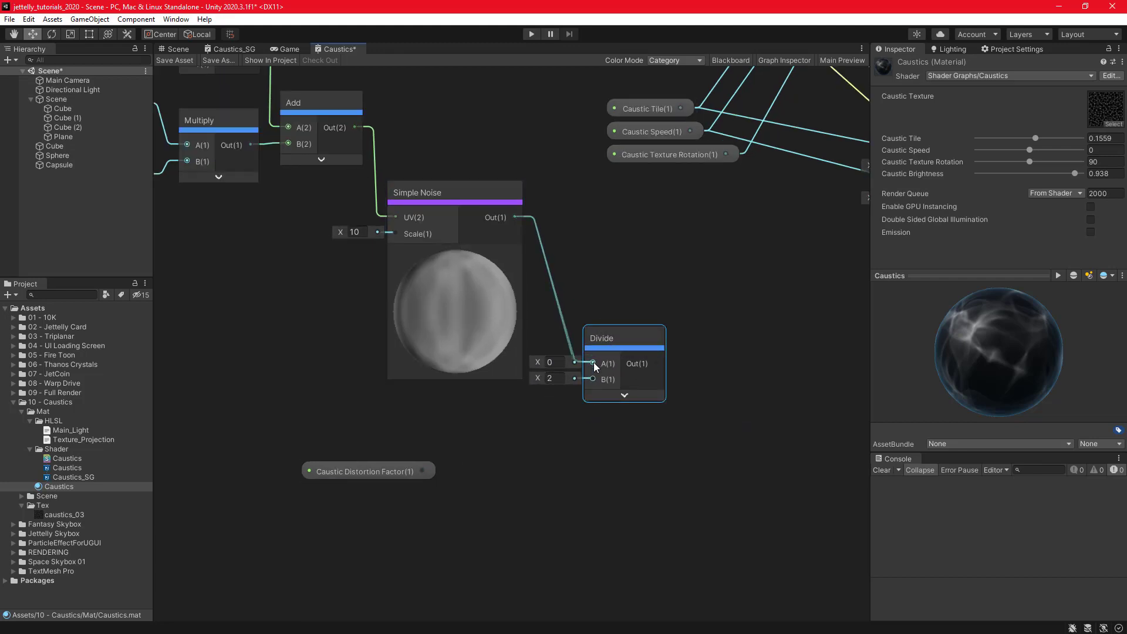
pyautogui.moveTo(379, 472)
pyautogui.mouseDown()
pyautogui.moveTo(463, 411)
pyautogui.moveTo(593, 378)
pyautogui.mouseUp()
pyautogui.moveTo(626, 334); pyautogui.dragTo(587, 313)
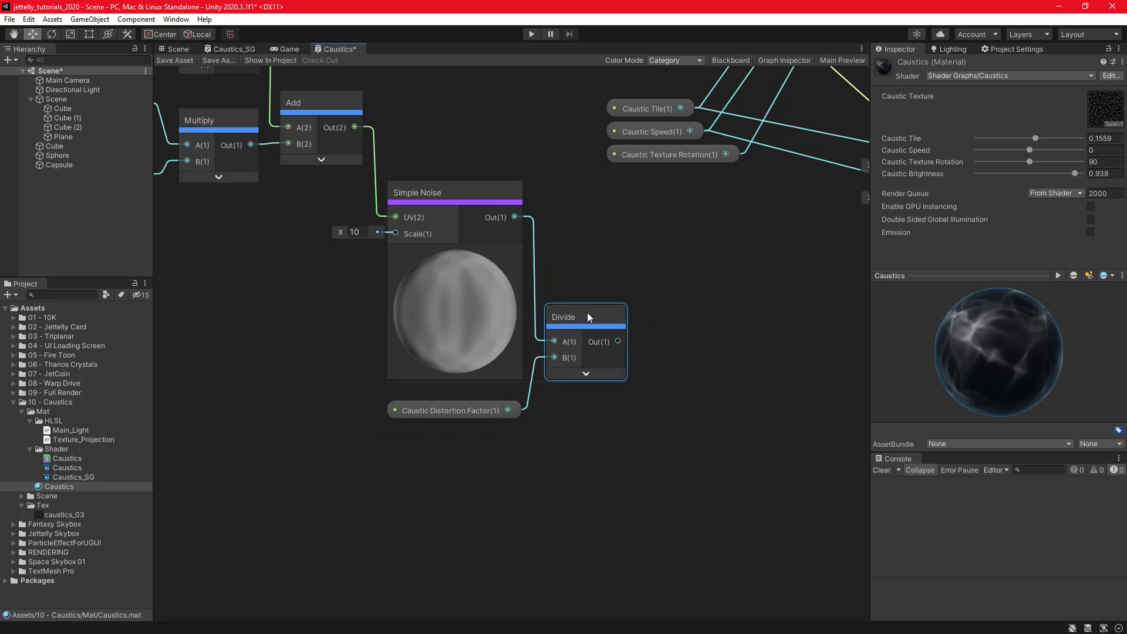
pyautogui.click(587, 421)
pyautogui.scroll(-5, 589, 420)
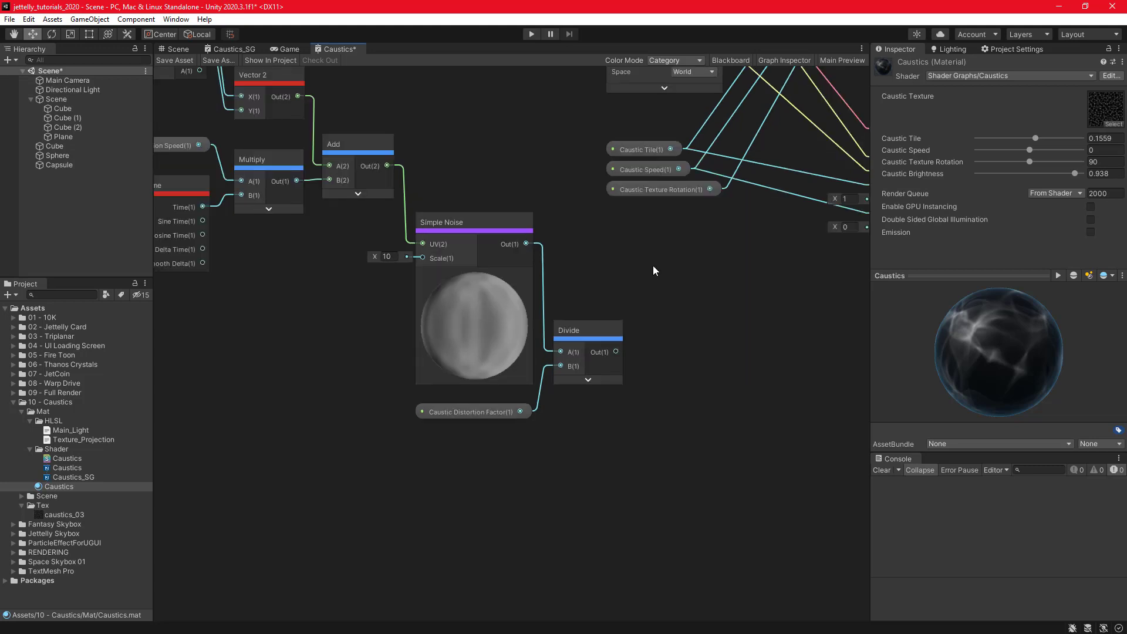
pyautogui.moveTo(653, 265); pyautogui.dragTo(623, 406, button='middle')
# Create an Add node and delete the Position node's existing outgoing connections.
pyautogui.moveTo(624, 216); pyautogui.dragTo(585, 435)
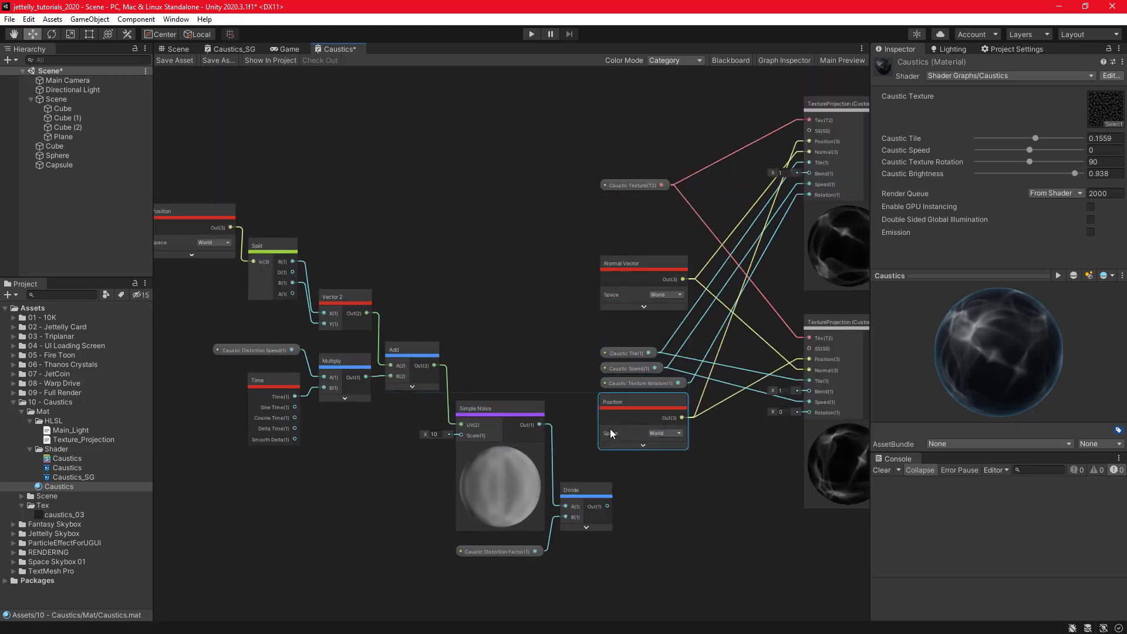
pyautogui.moveTo(586, 435); pyautogui.dragTo(621, 336, button='middle')
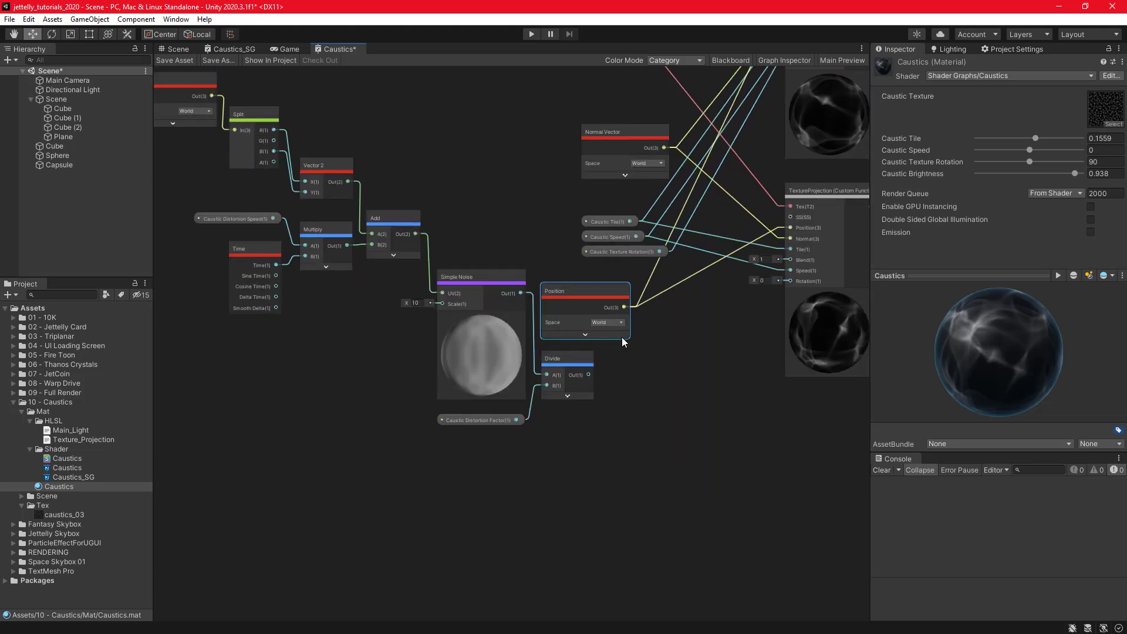
pyautogui.scroll(1, 645, 403)
pyautogui.press('space')
pyautogui.write('add')
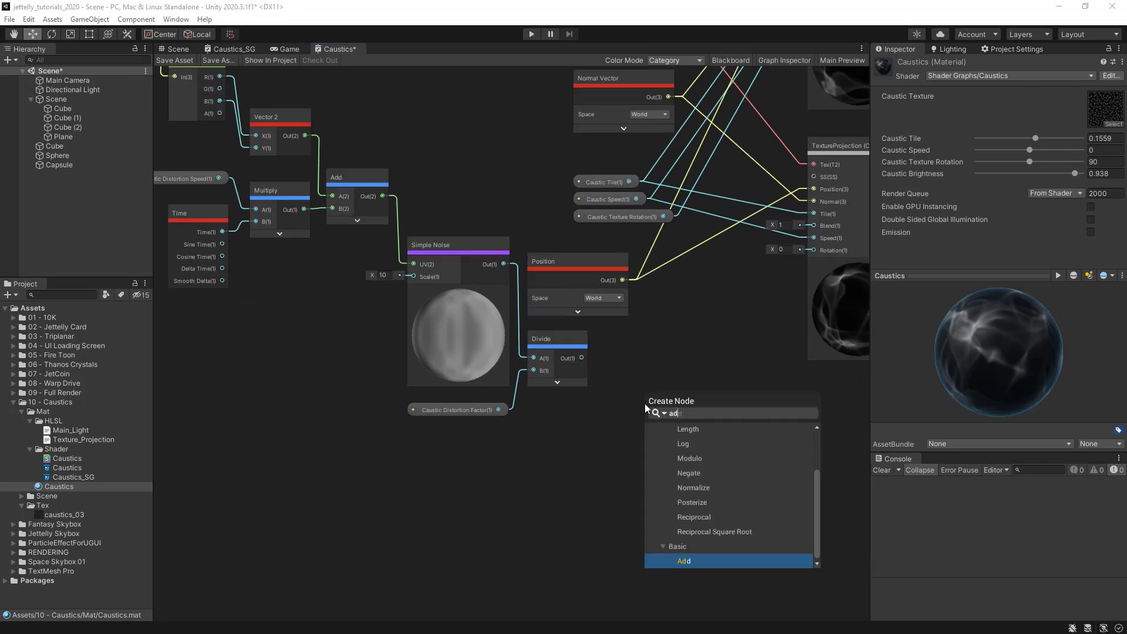
pyautogui.press('Return')
pyautogui.scroll(1, 704, 406)
pyautogui.scroll(1, 704, 406)
pyautogui.click(695, 489)
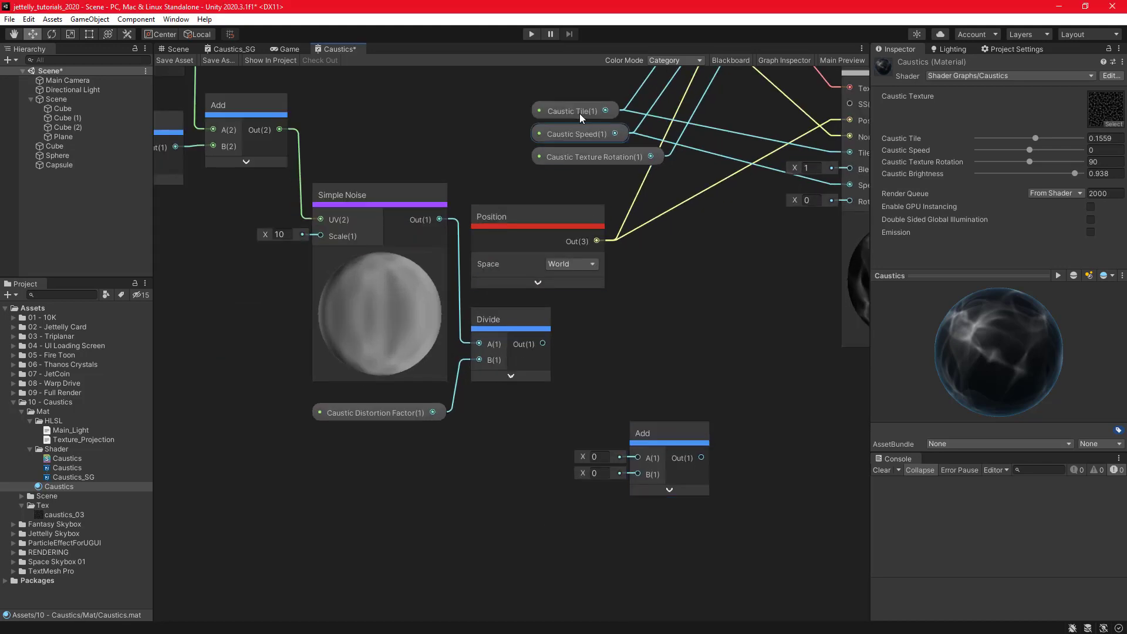
pyautogui.moveTo(608, 170); pyautogui.dragTo(642, 246)
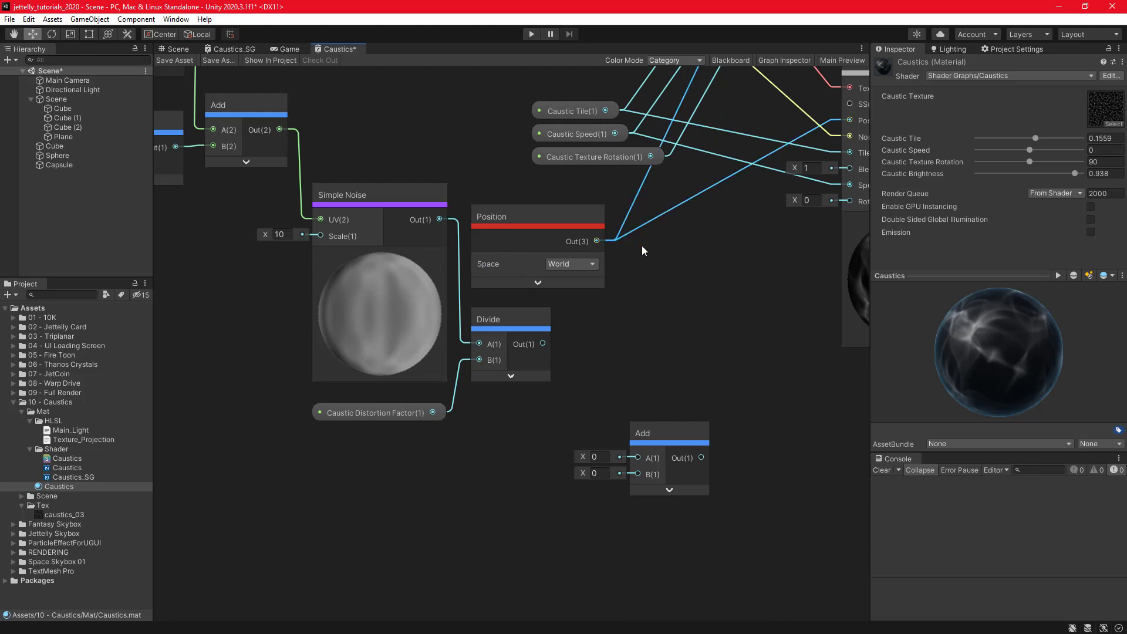
pyautogui.press('Delete')
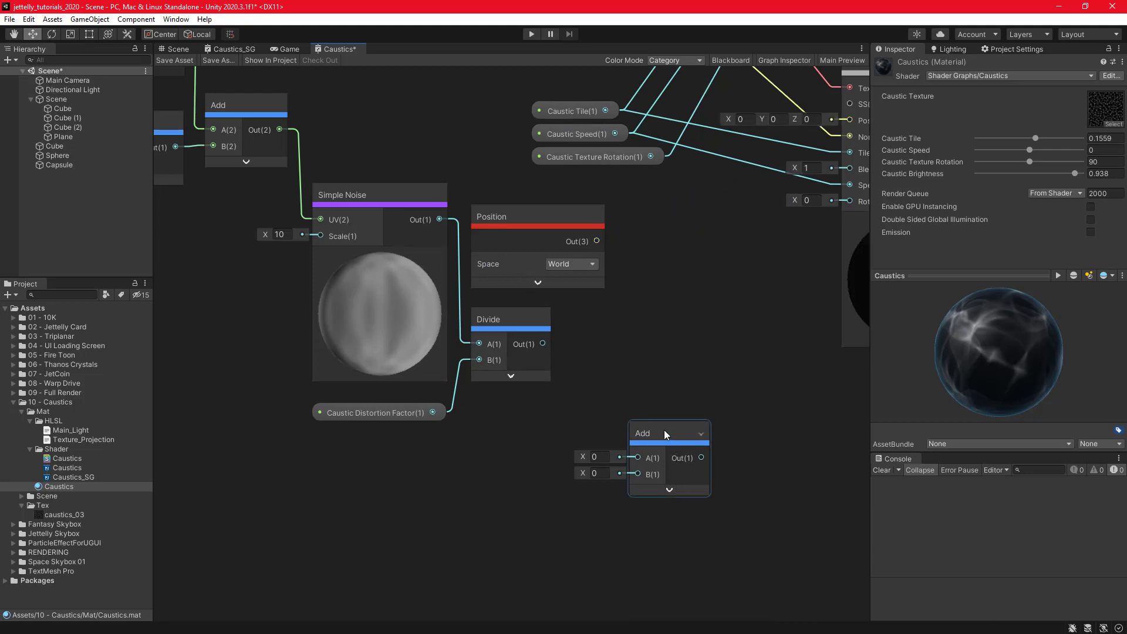
# Sum Position and the divided noise in Add, feeding both TextureProjection Position inputs.
pyautogui.moveTo(664, 430); pyautogui.dragTo(676, 321)
pyautogui.moveTo(596, 241); pyautogui.dragTo(649, 349)
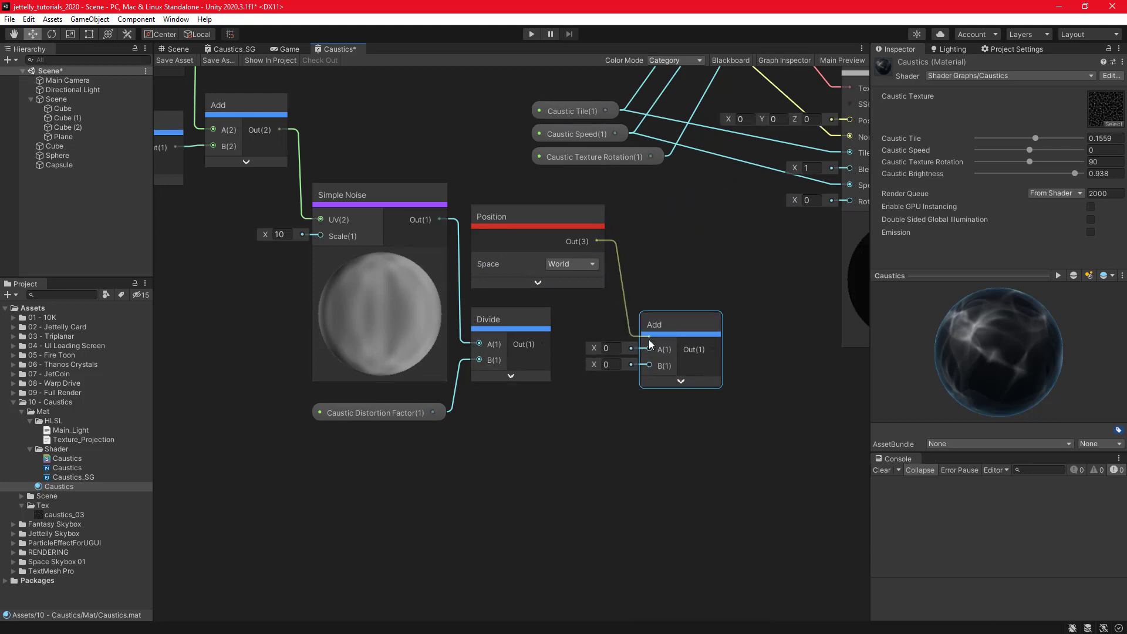
pyautogui.moveTo(542, 343); pyautogui.dragTo(649, 364)
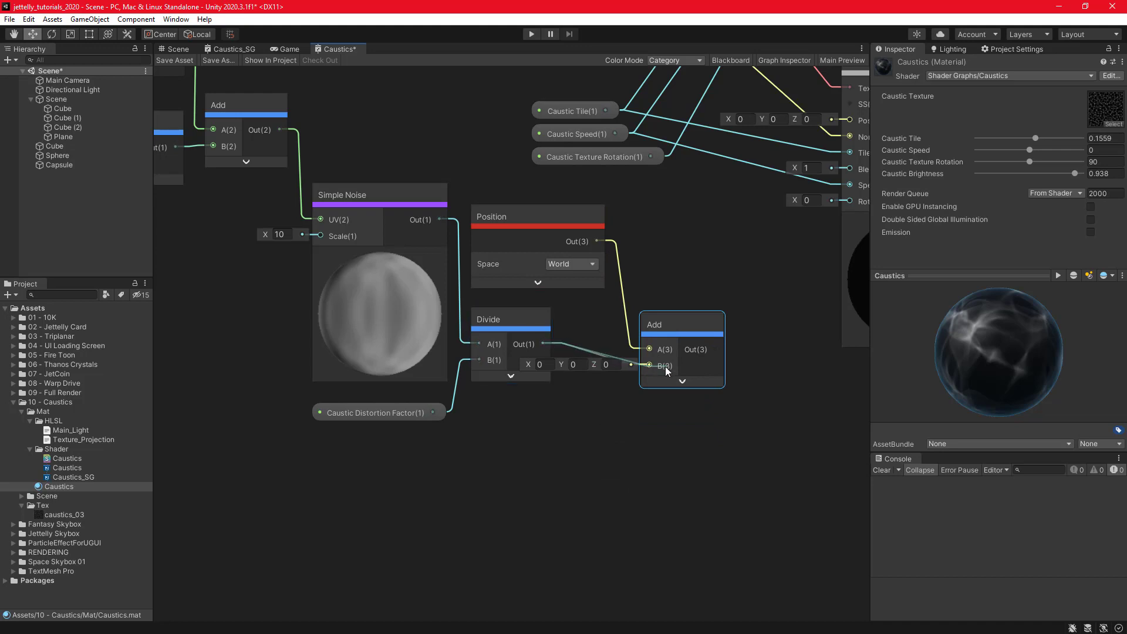
pyautogui.scroll(-2, 582, 388)
pyautogui.moveTo(509, 389); pyautogui.dragTo(449, 552, button='middle')
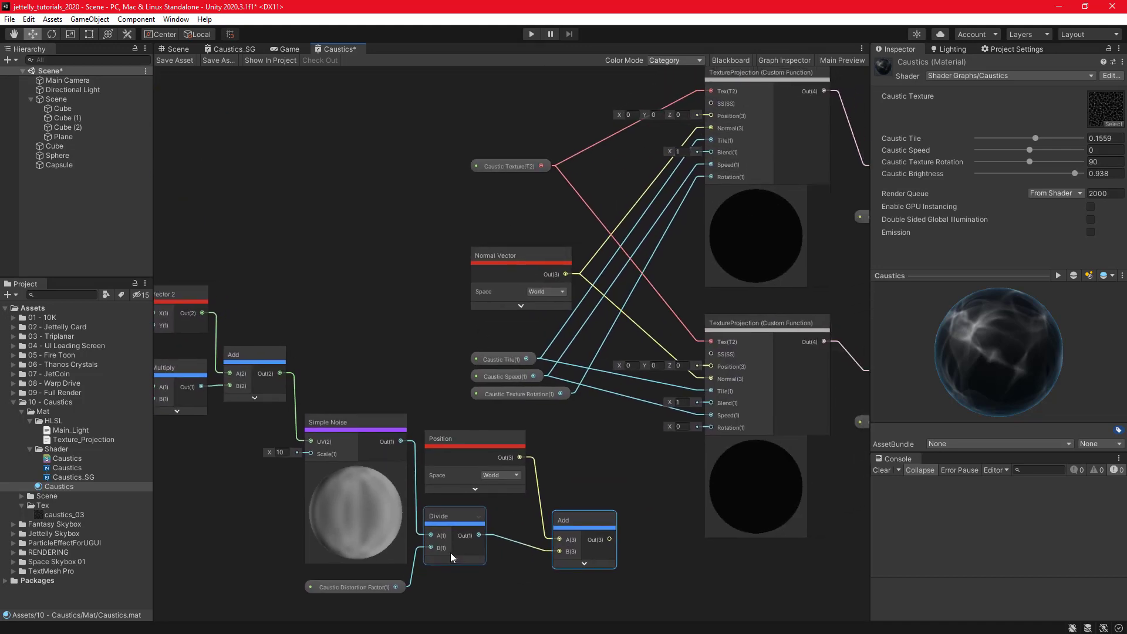
pyautogui.moveTo(568, 471); pyautogui.dragTo(522, 509, button='middle')
pyautogui.moveTo(561, 557); pyautogui.dragTo(662, 134)
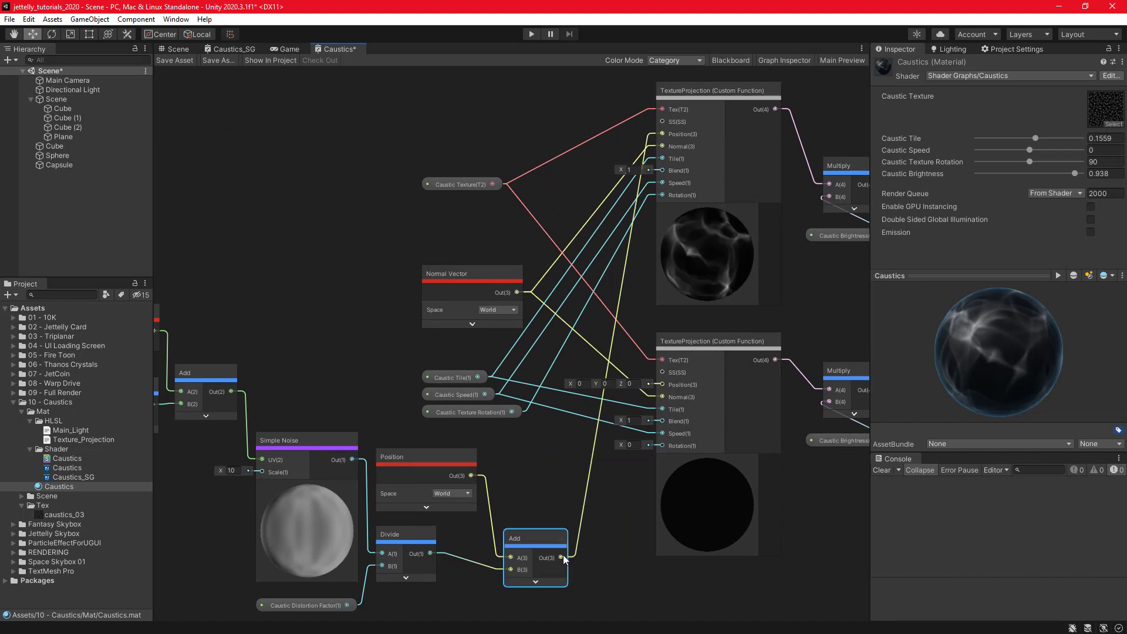
pyautogui.moveTo(561, 557); pyautogui.dragTo(665, 384)
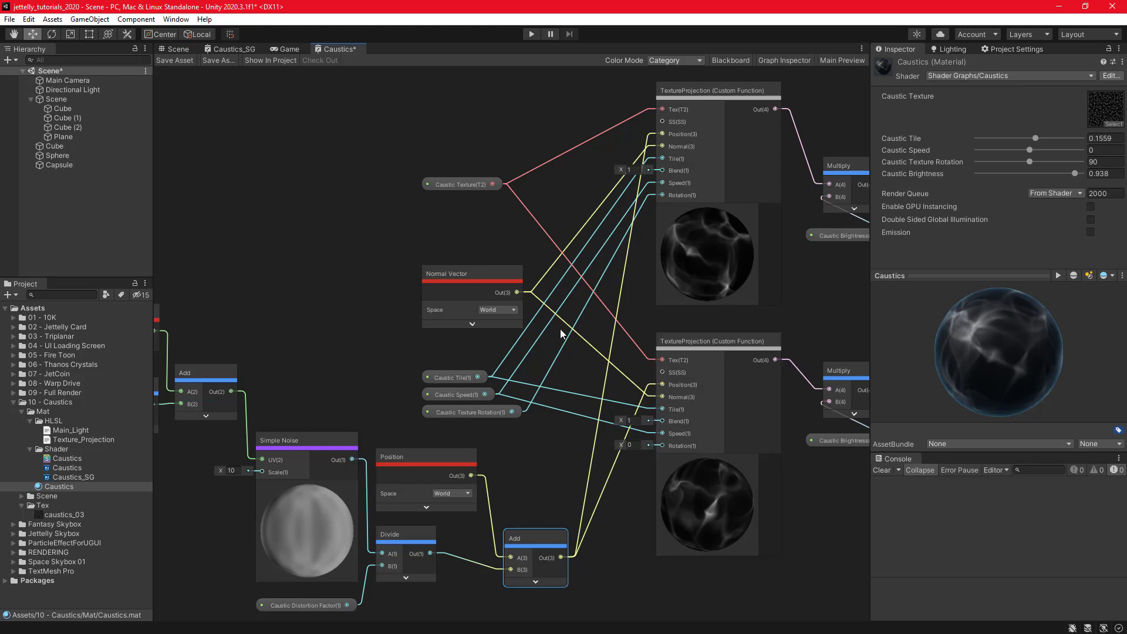
# Rearrange the caustic property, distortion and Position nodes so the whole network is tidy.
pyautogui.moveTo(464, 166); pyautogui.dragTo(582, 179, button='middle')
pyautogui.moveTo(582, 180)
pyautogui.mouseDown()
pyautogui.moveTo(572, 425)
pyautogui.moveTo(561, 344)
pyautogui.mouseUp()
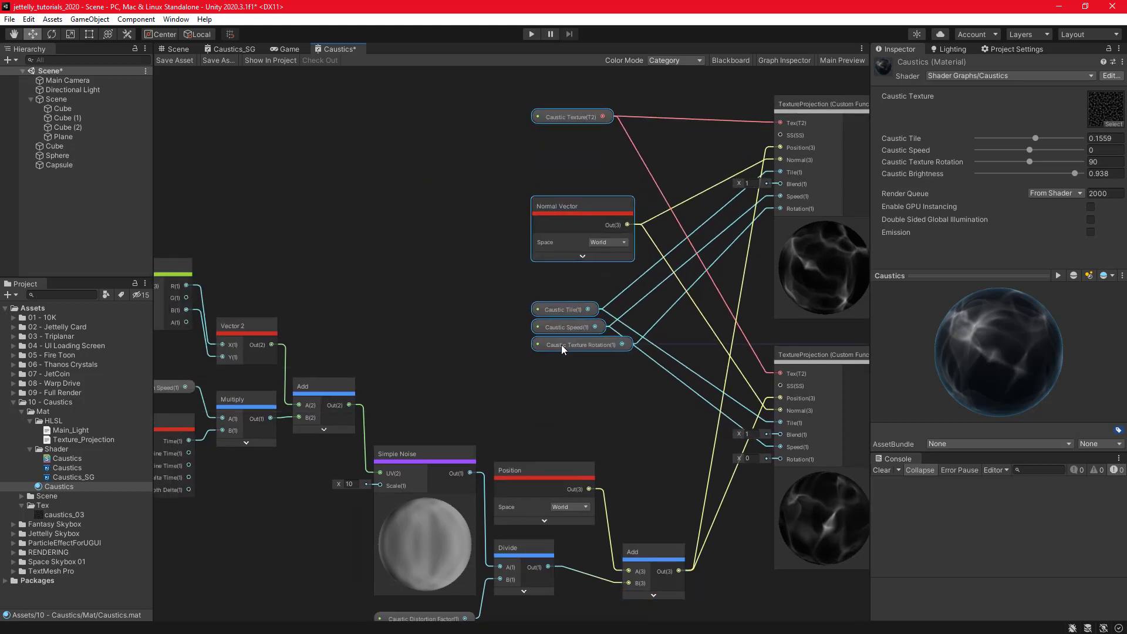
pyautogui.scroll(-3, 603, 321)
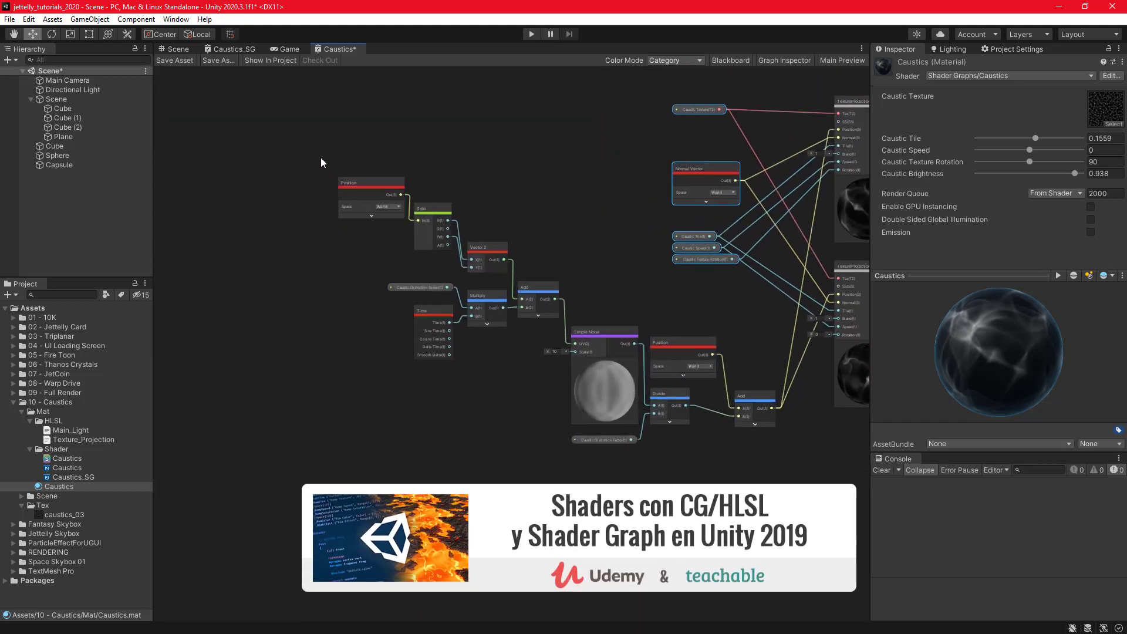
pyautogui.moveTo(323, 152); pyautogui.dragTo(526, 378)
pyautogui.moveTo(533, 294); pyautogui.dragTo(535, 383)
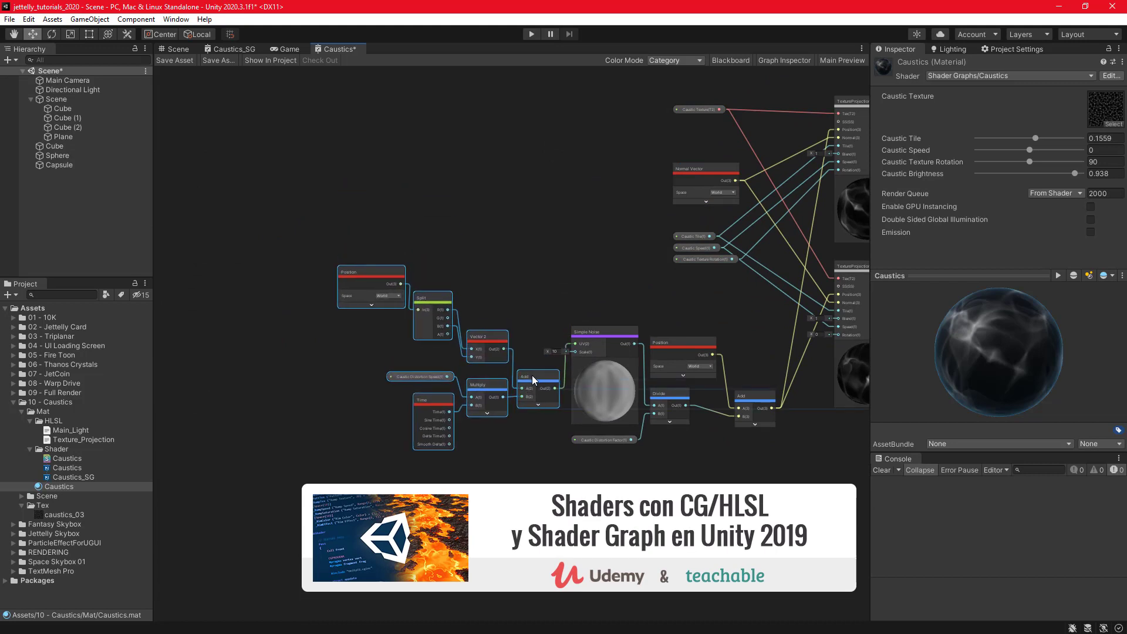
pyautogui.scroll(2, 691, 388)
pyautogui.moveTo(681, 323); pyautogui.dragTo(677, 280)
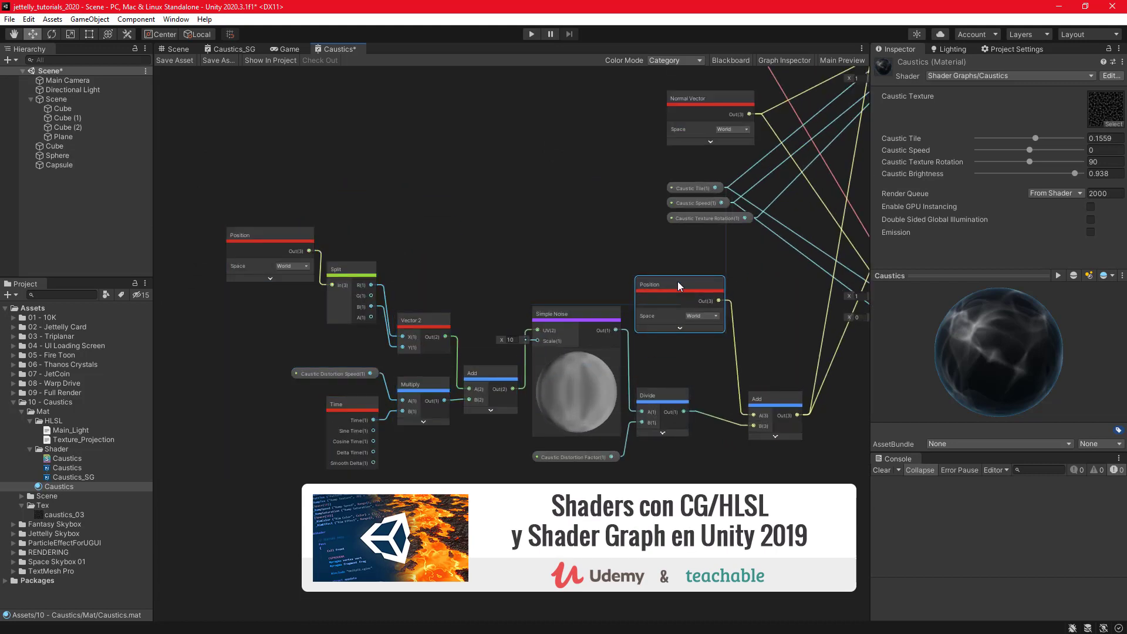
pyautogui.click(689, 355)
pyautogui.scroll(-3, 710, 470)
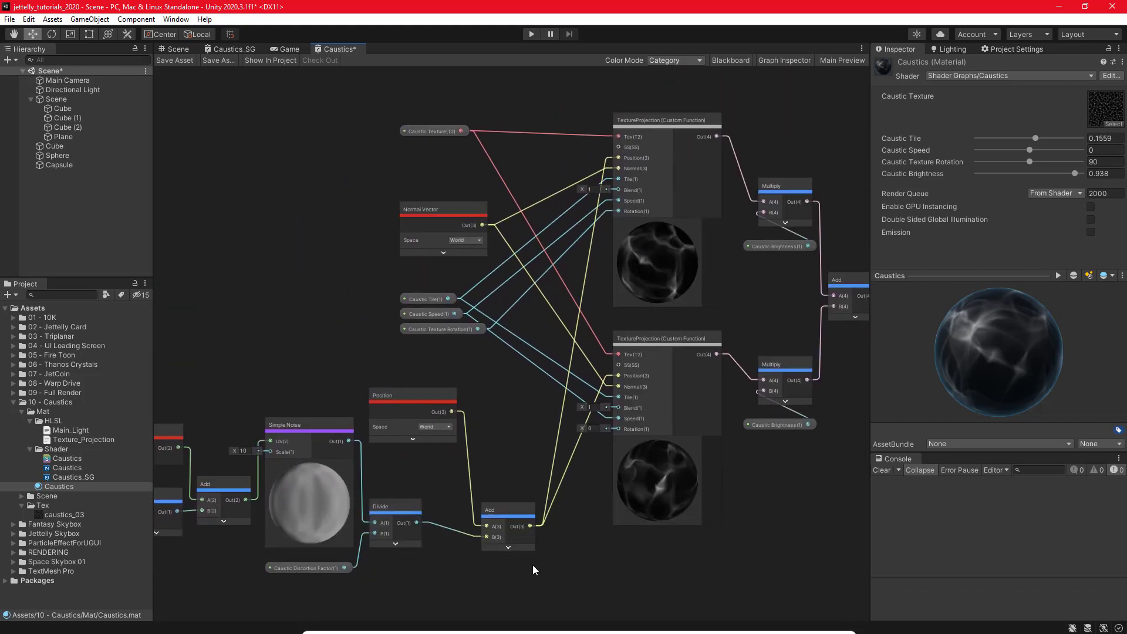
pyautogui.scroll(-2, 564, 566)
pyautogui.moveTo(614, 566); pyautogui.dragTo(616, 489, button='middle')
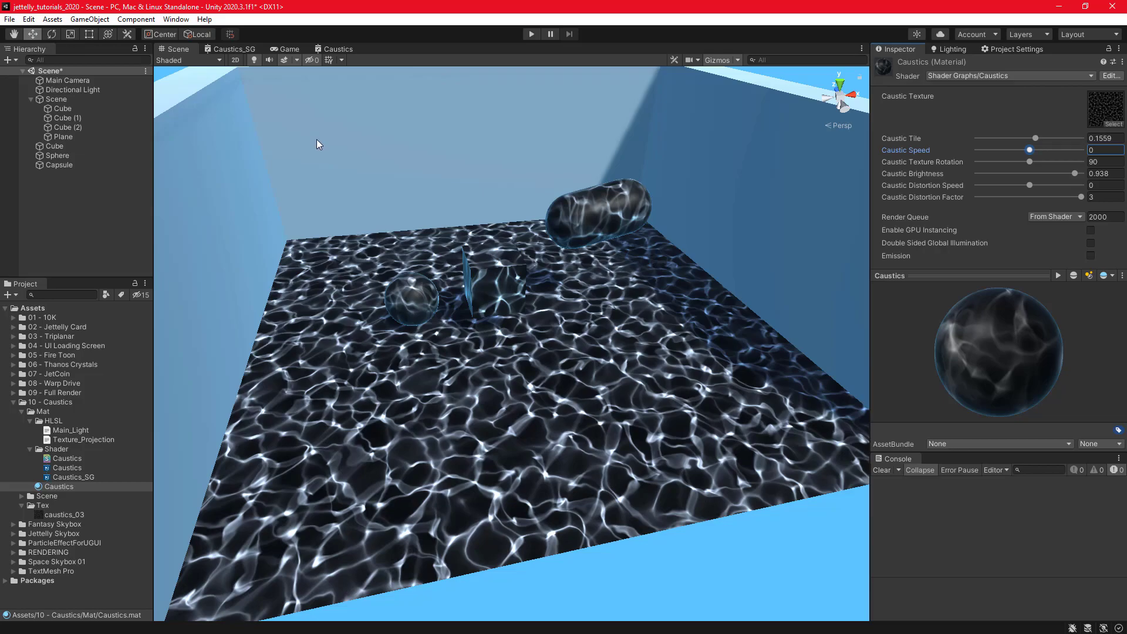
# Set Caustic Speed to -0.11 and Caustic Distortion Speed to 1 on the Caustics material.
pyautogui.moveTo(1029, 150); pyautogui.dragTo(1023, 149)
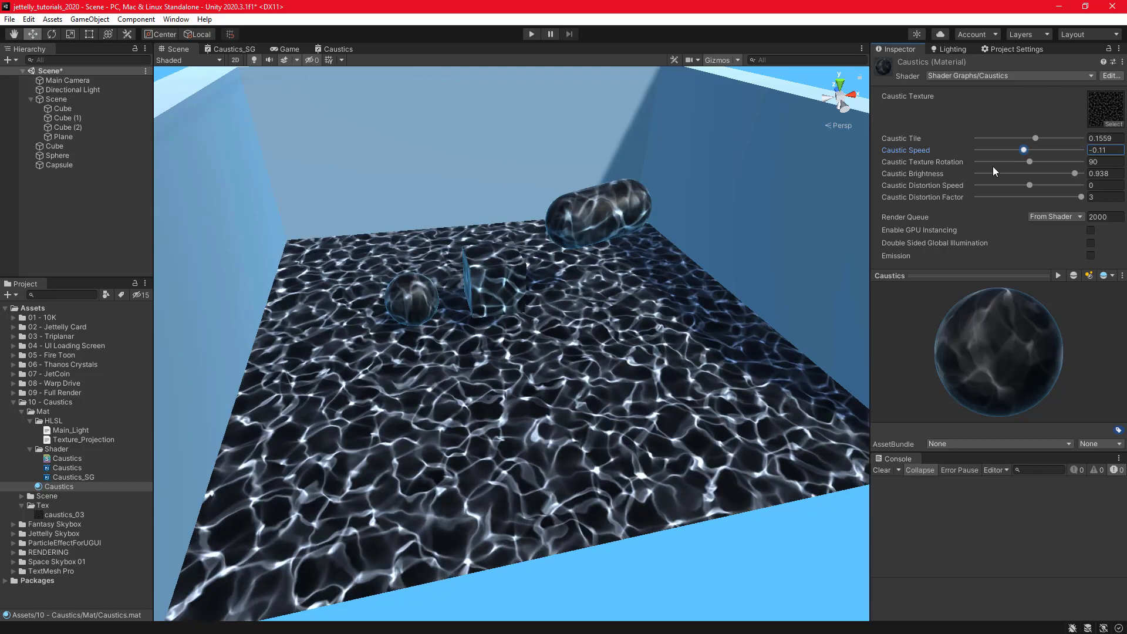
pyautogui.moveTo(622, 264)
pyautogui.mouseDown(button='right')
pyautogui.moveTo(574, 276)
pyautogui.moveTo(581, 229)
pyautogui.mouseUp(button='right')
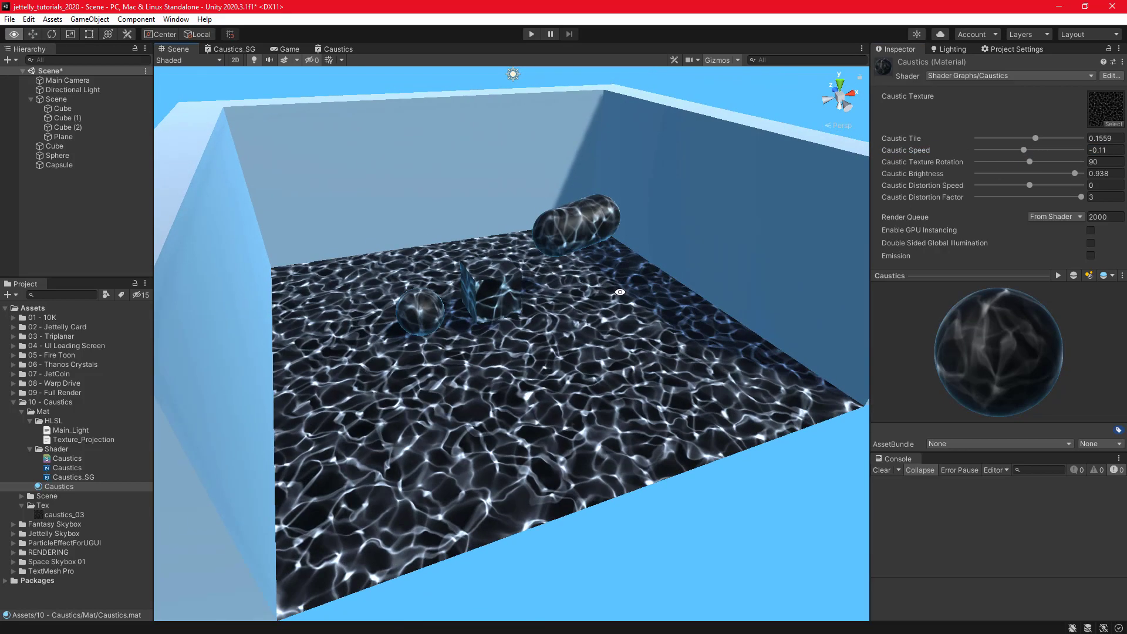
pyautogui.moveTo(1076, 196); pyautogui.dragTo(1072, 206)
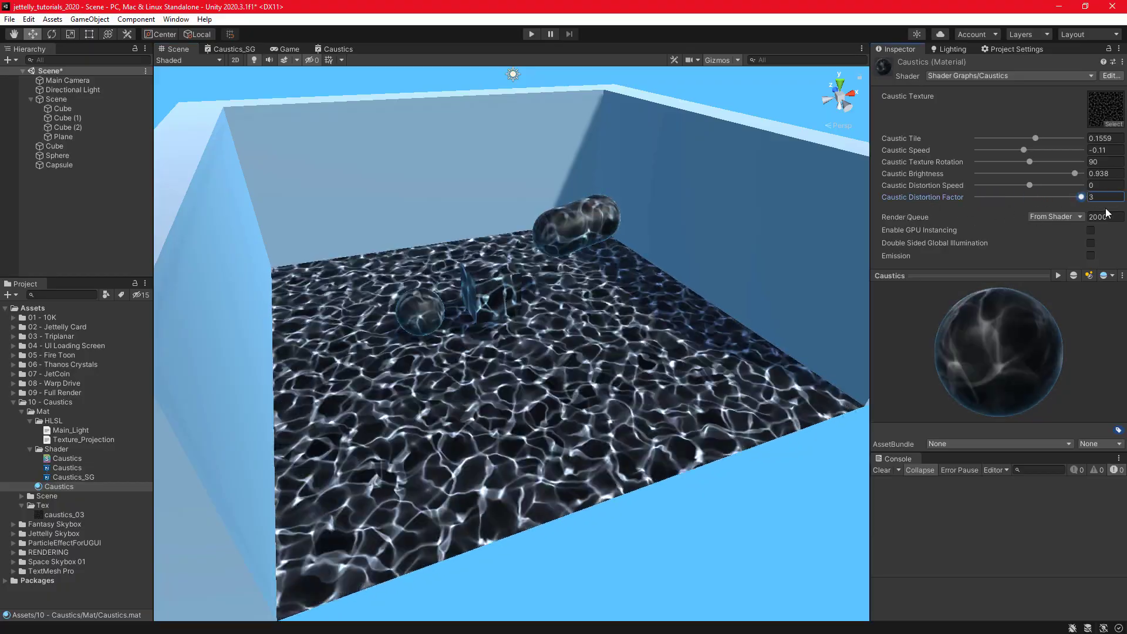
pyautogui.moveTo(657, 346); pyautogui.dragTo(681, 329, button='right')
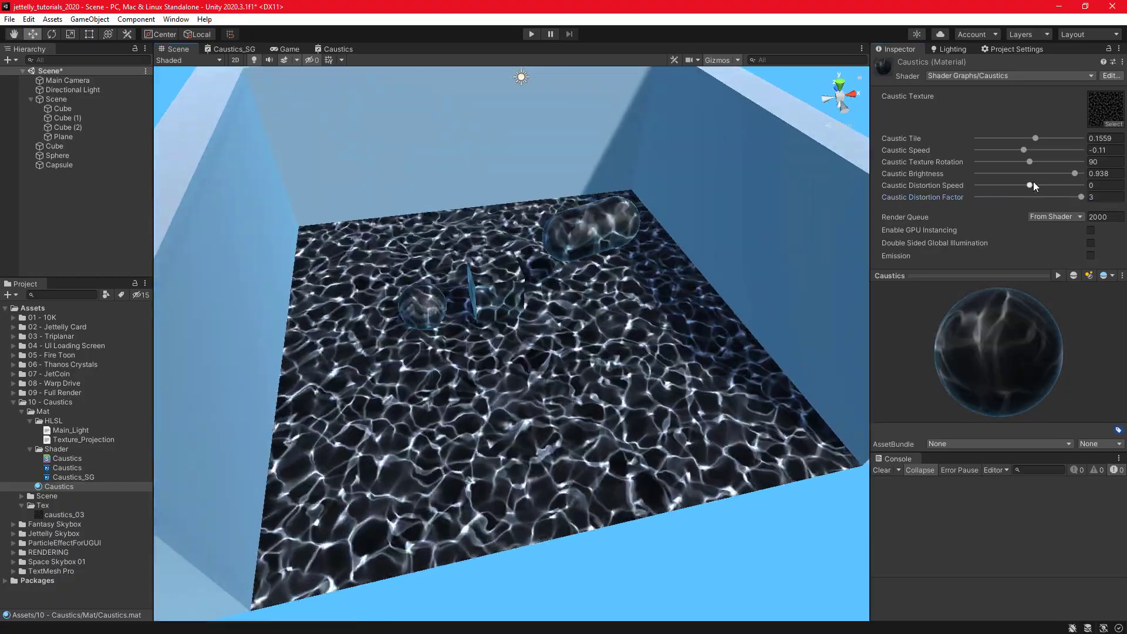
pyautogui.moveTo(1031, 185); pyautogui.dragTo(1083, 185)
pyautogui.moveTo(616, 342)
pyautogui.mouseDown(button='right')
pyautogui.moveTo(582, 332)
pyautogui.moveTo(597, 226)
pyautogui.mouseUp(button='right')
# Rotate the capsule so it stands upright.
pyautogui.click(597, 225)
pyautogui.press('e')
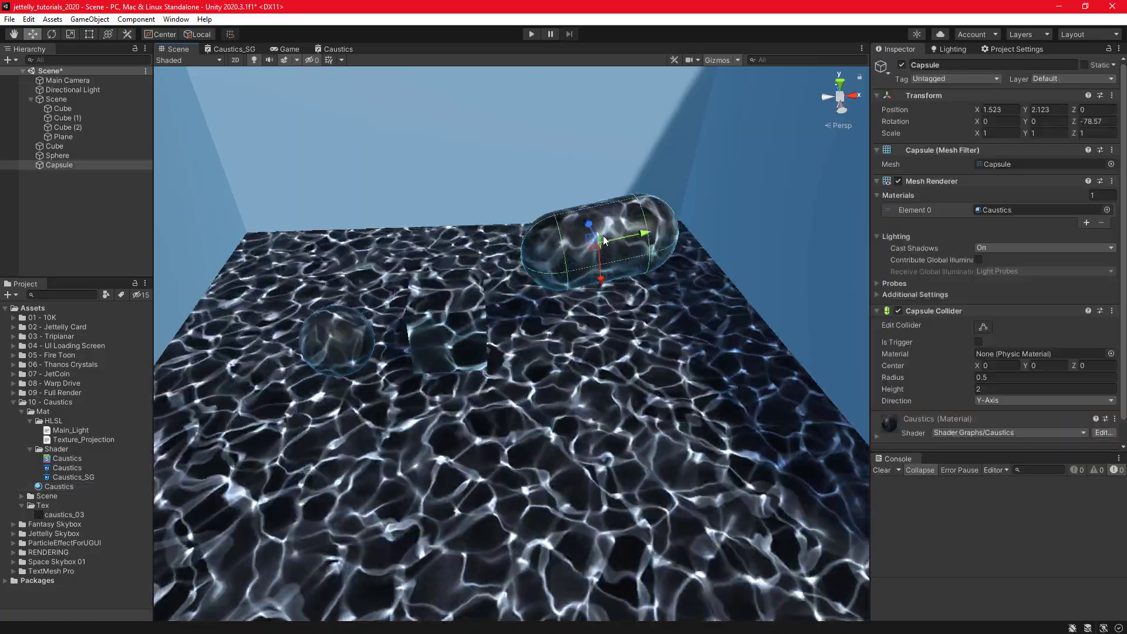
pyautogui.moveTo(572, 207); pyautogui.dragTo(765, 194)
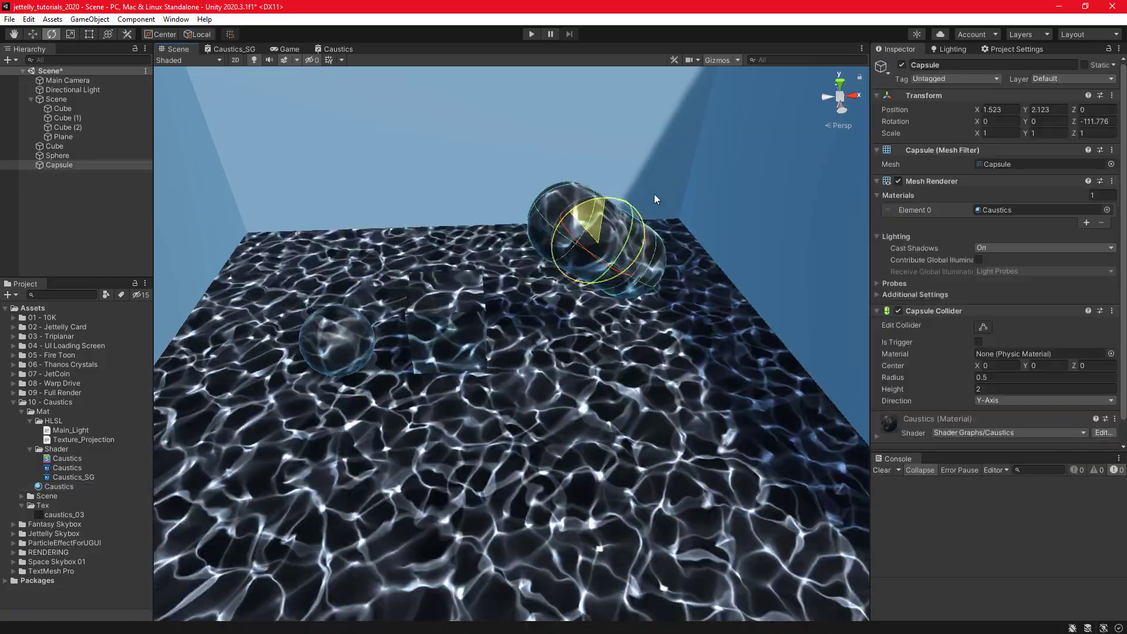
pyautogui.press('w')
# Raise the sphere to Y 2.786 and slide it toward the capsule.
pyautogui.moveTo(491, 322); pyautogui.dragTo(354, 359, button='right')
pyautogui.click(329, 358)
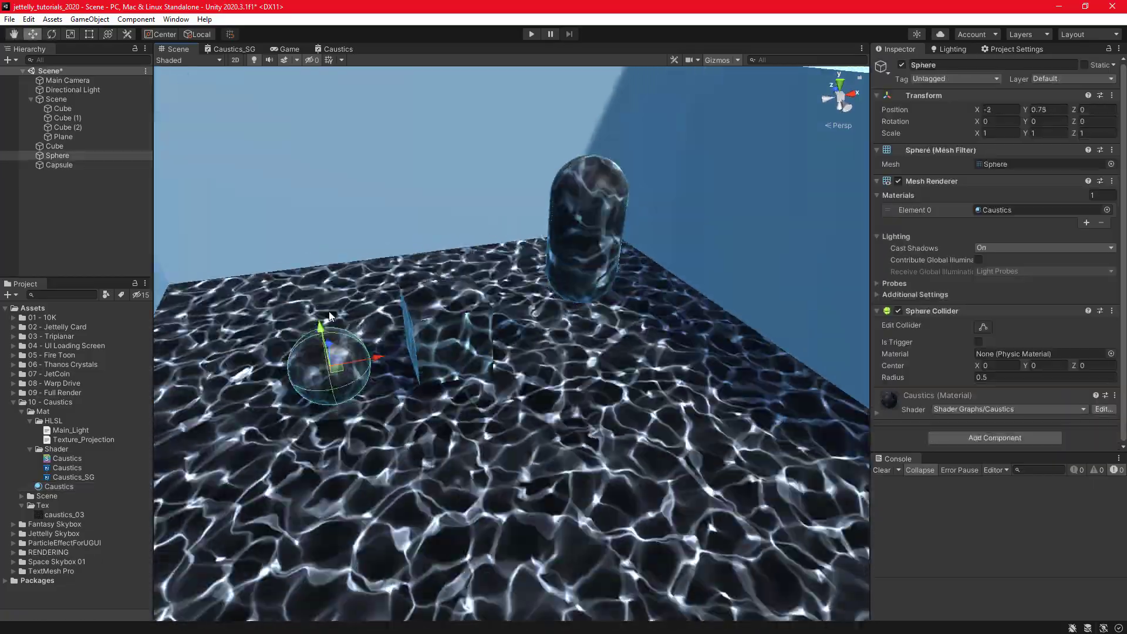
pyautogui.moveTo(309, 329)
pyautogui.mouseDown()
pyautogui.moveTo(338, 207)
pyautogui.moveTo(482, 198)
pyautogui.mouseUp()
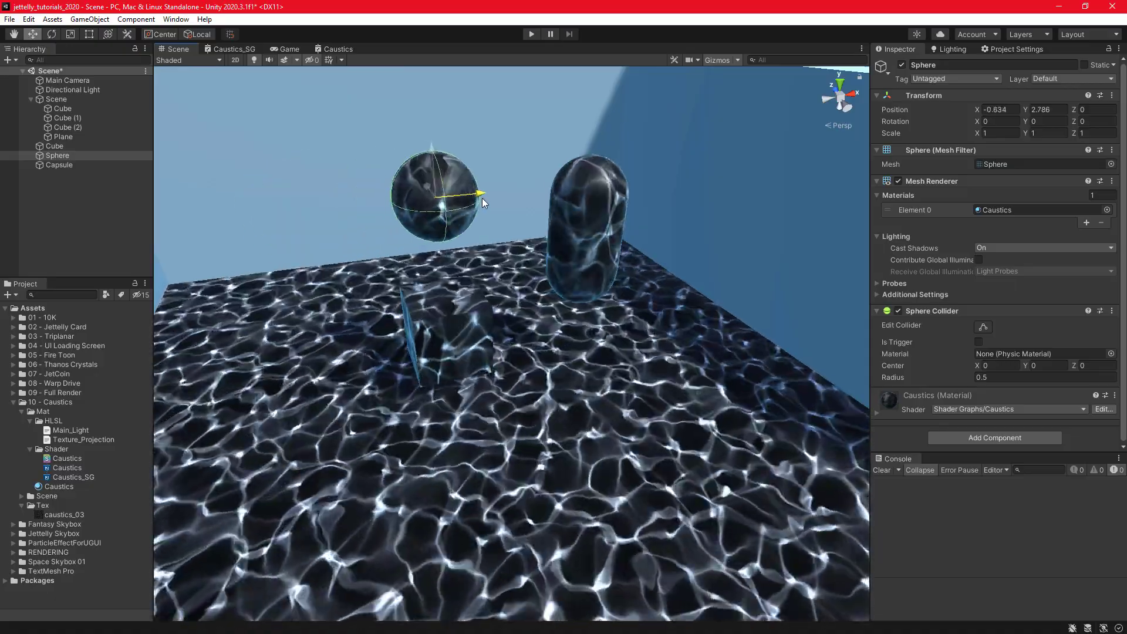
pyautogui.moveTo(482, 199)
pyautogui.mouseDown(button='right')
pyautogui.moveTo(547, 312)
pyautogui.moveTo(403, 294)
pyautogui.mouseUp(button='right')
pyautogui.scroll(-6, 402, 293)
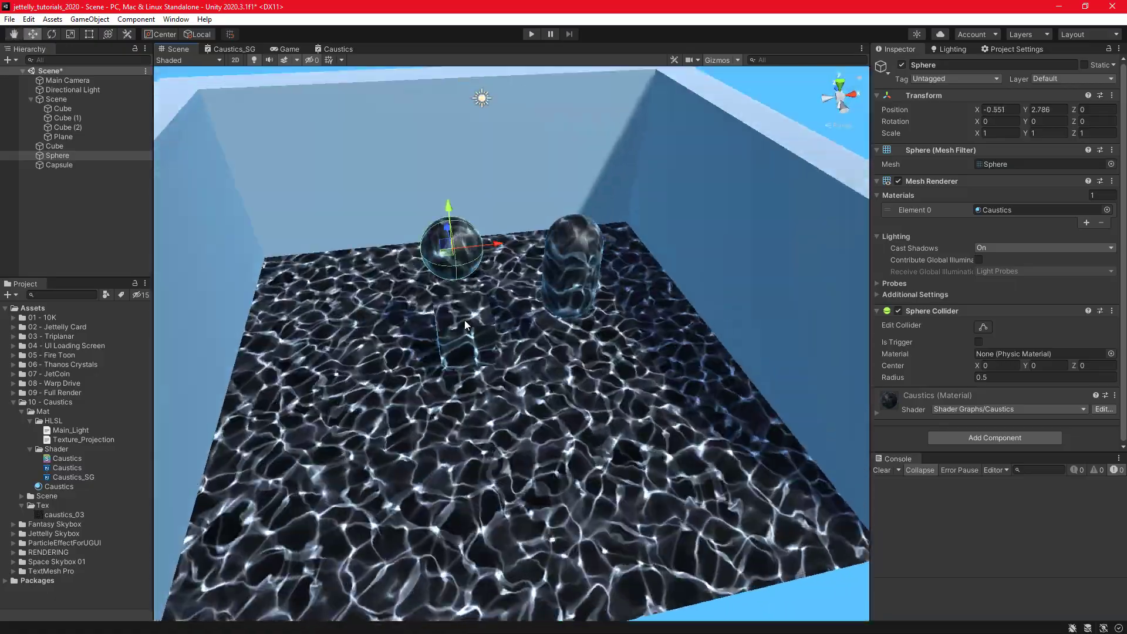
pyautogui.moveTo(446, 305); pyautogui.dragTo(528, 327, button='middle')
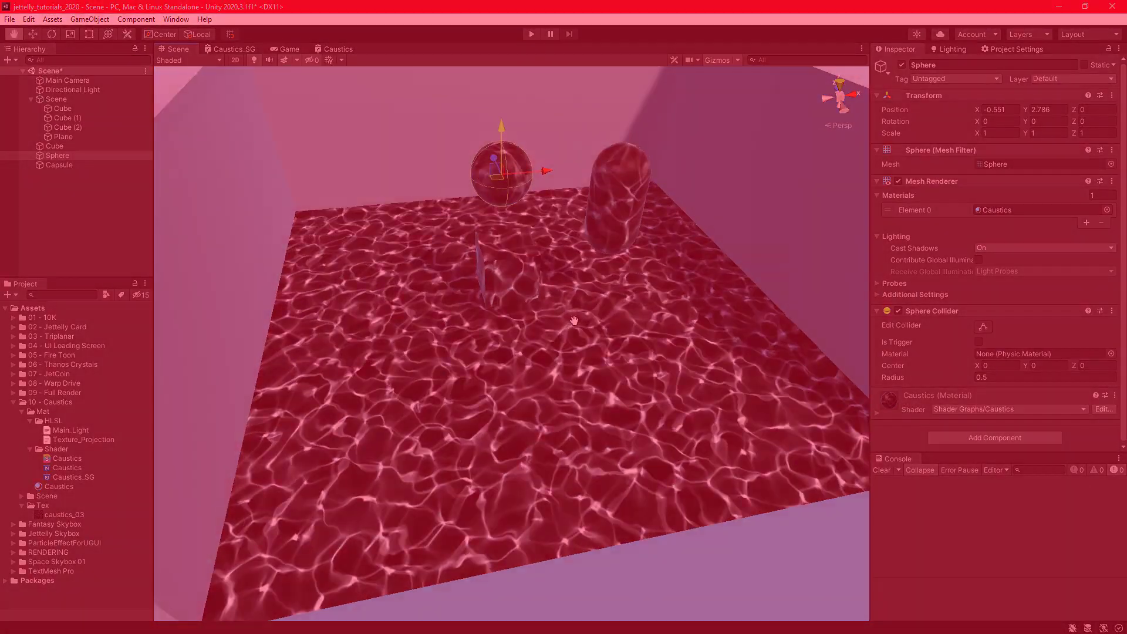